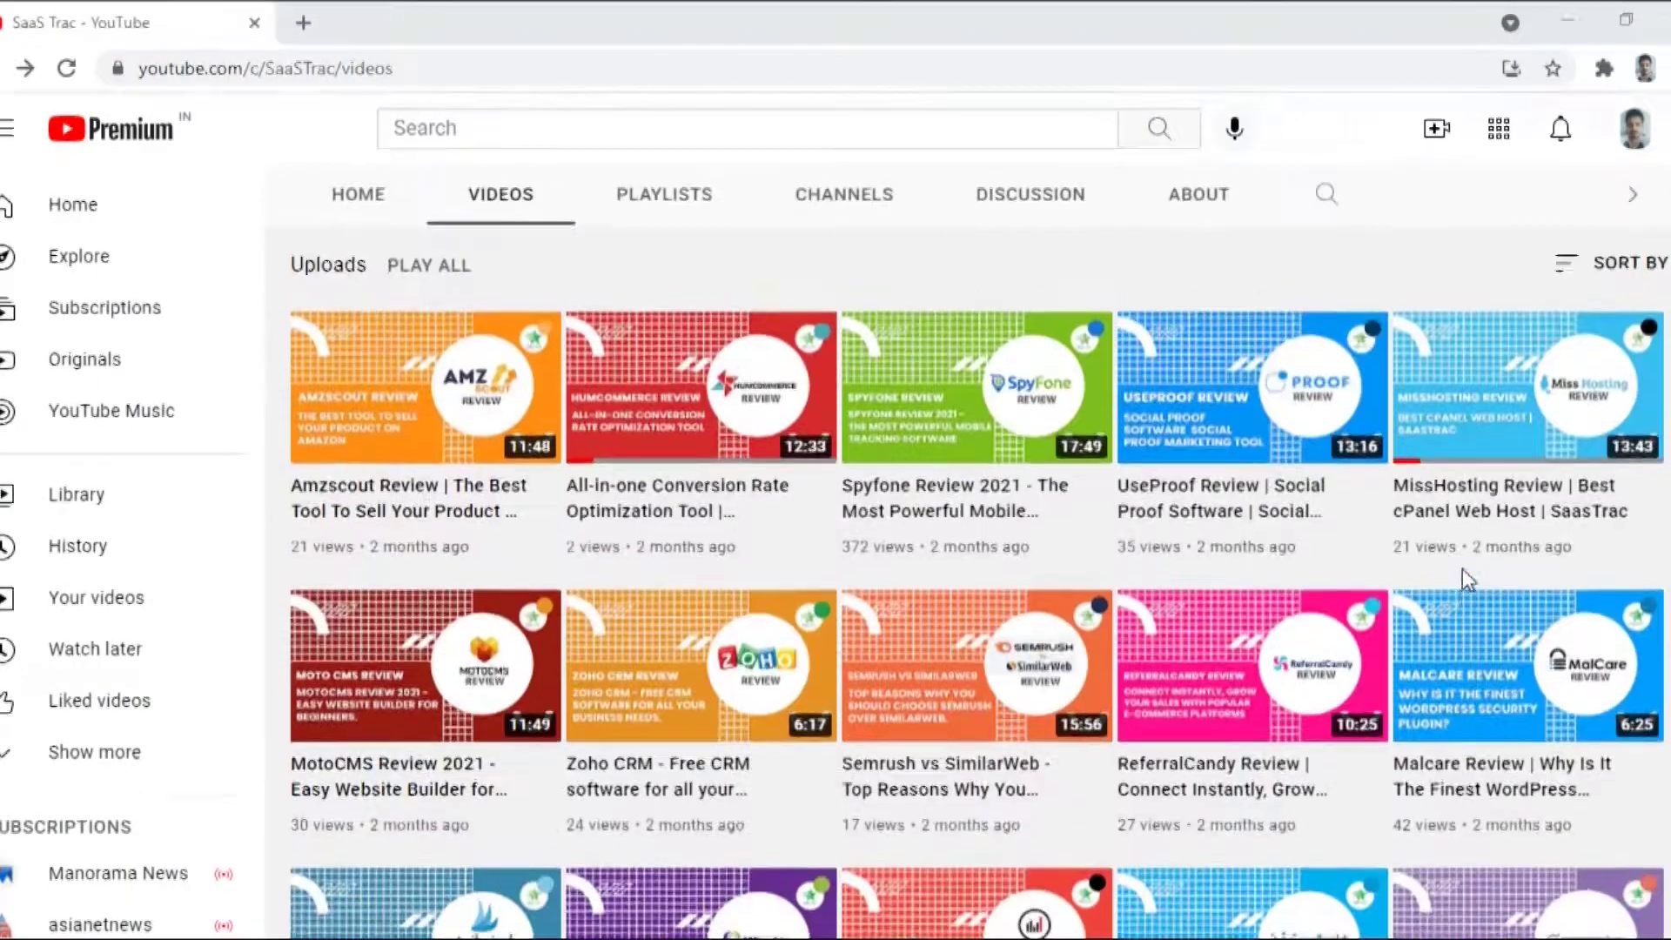
# - Subscribe to the SaaS Trac channel and set its notifications to All
pyautogui.scroll(4, 1523, 522)
pyautogui.click(1571, 487)
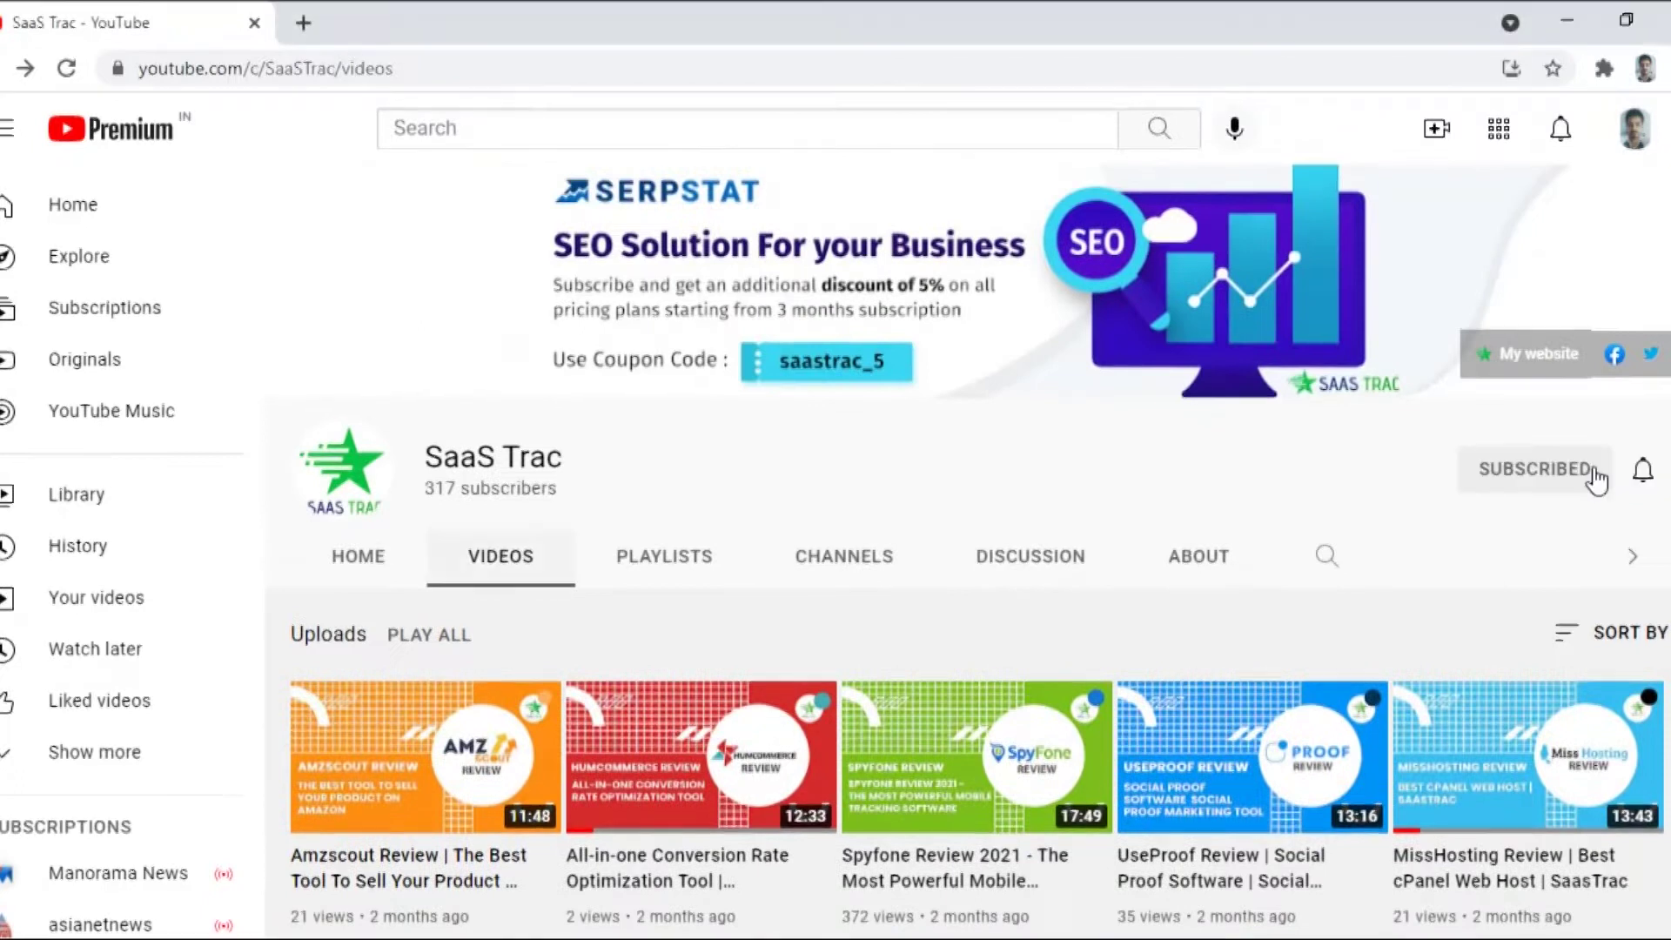
pyautogui.click(1645, 474)
pyautogui.click(1606, 531)
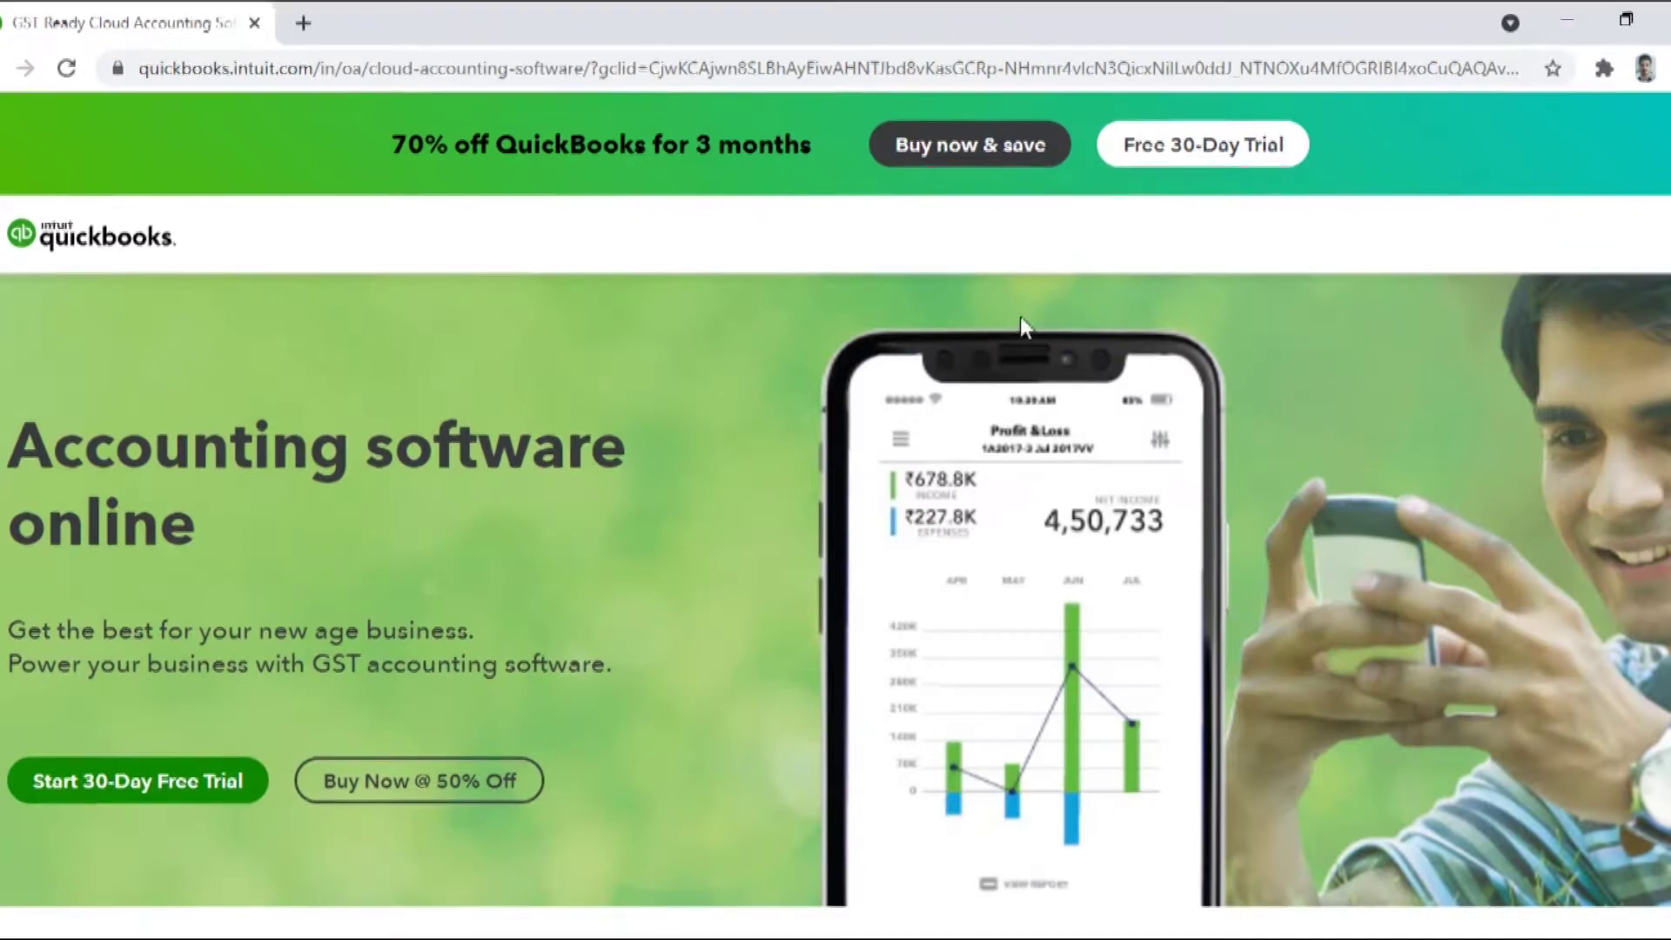
# - Scroll past the trial features to 'Manage your books anytime', then collapse the dashboard sidebar
pyautogui.scroll(-6, 1017, 300)
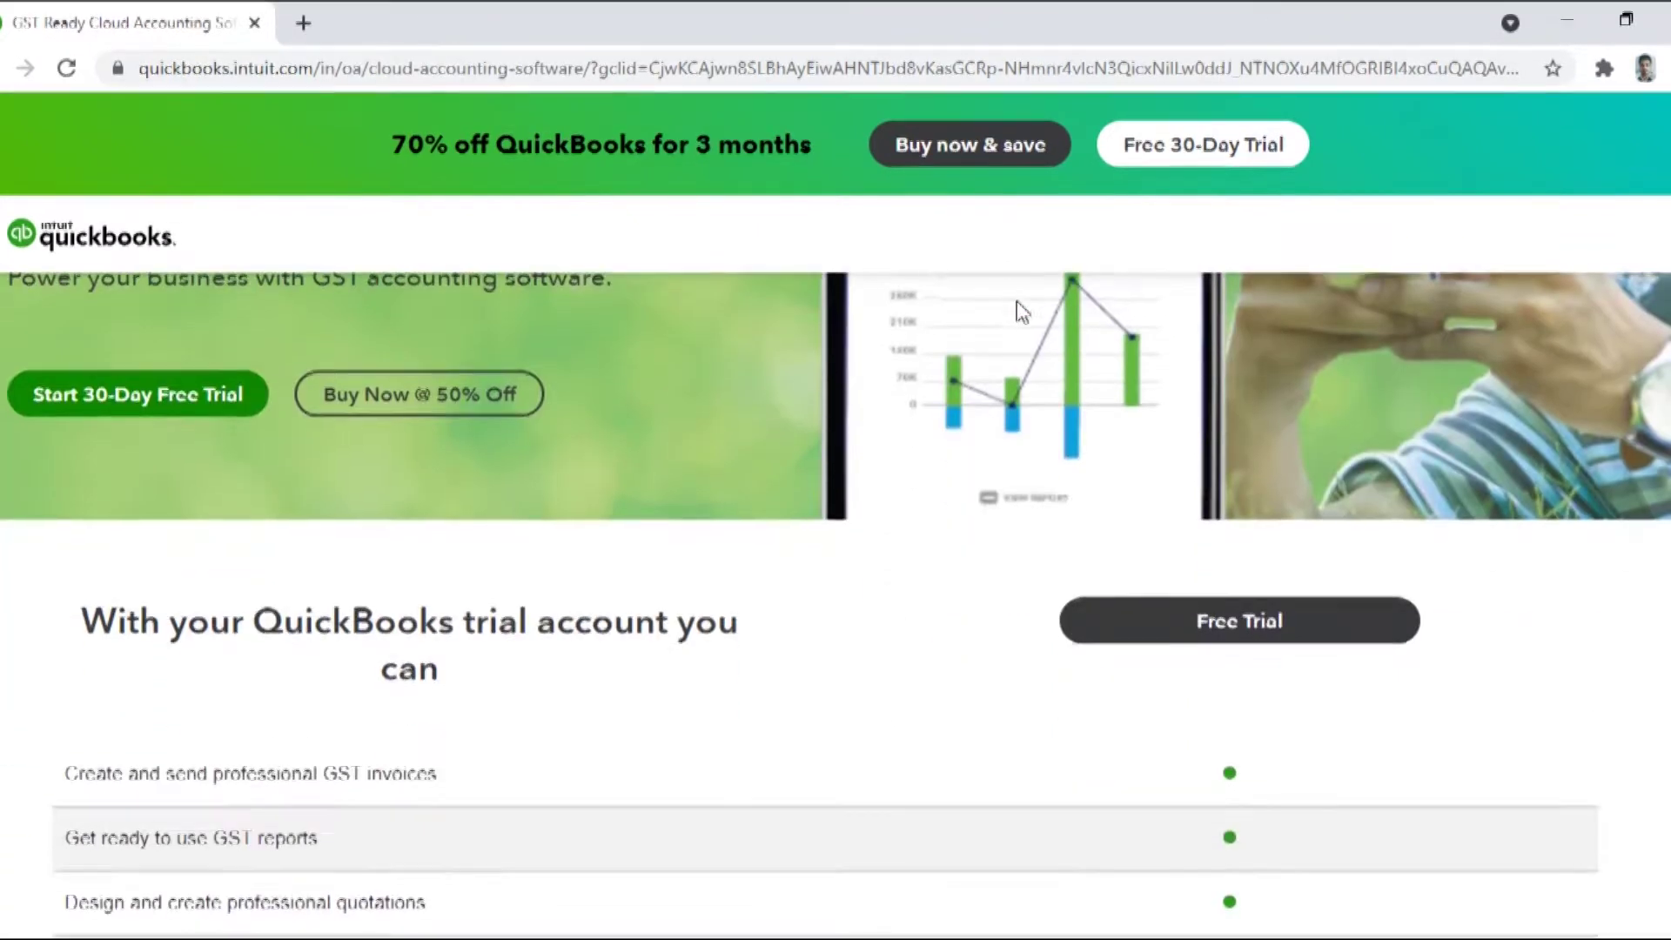
pyautogui.scroll(-6, 1017, 300)
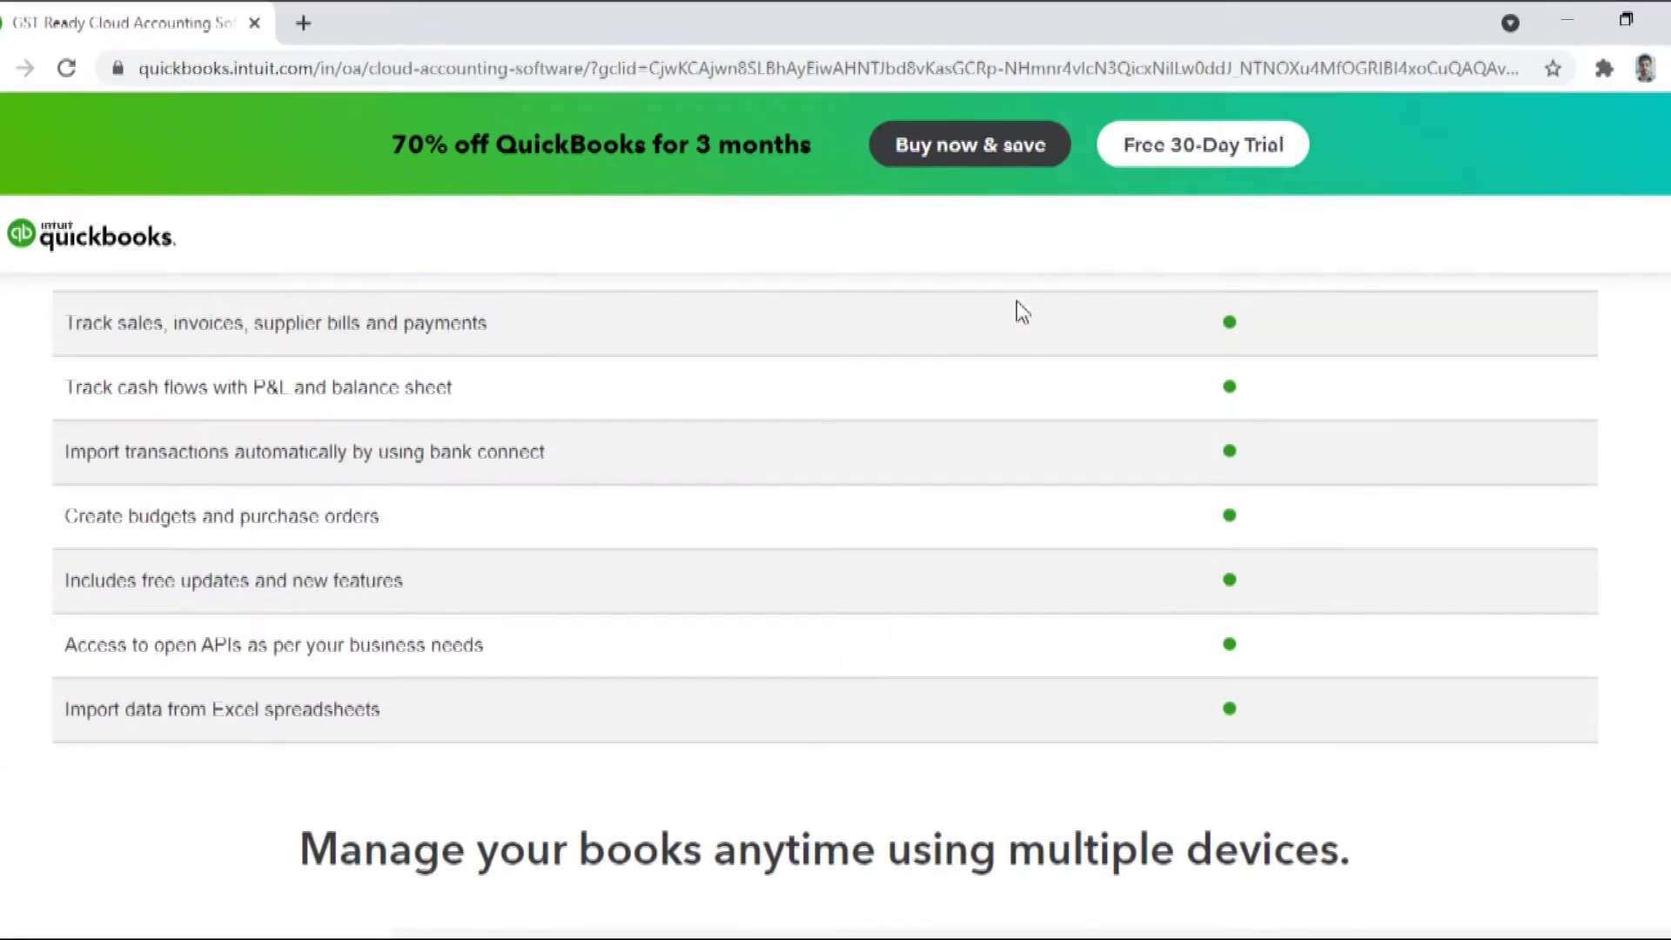
pyautogui.scroll(-5, 1016, 300)
pyautogui.scroll(-3, 1016, 300)
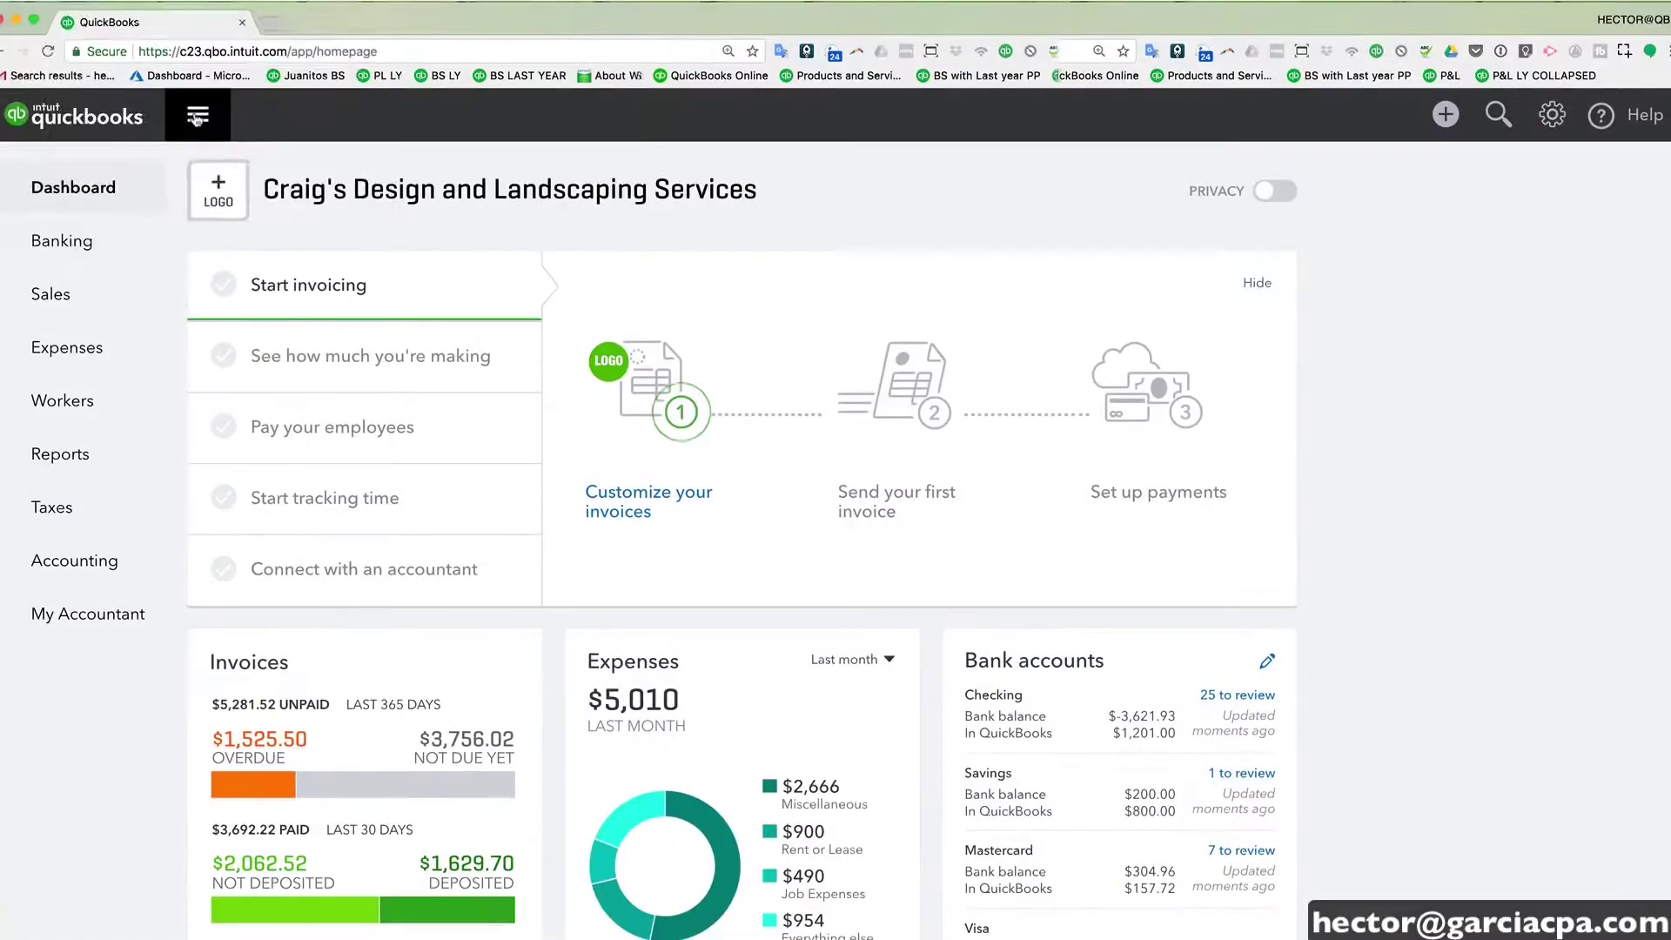
pyautogui.click(197, 117)
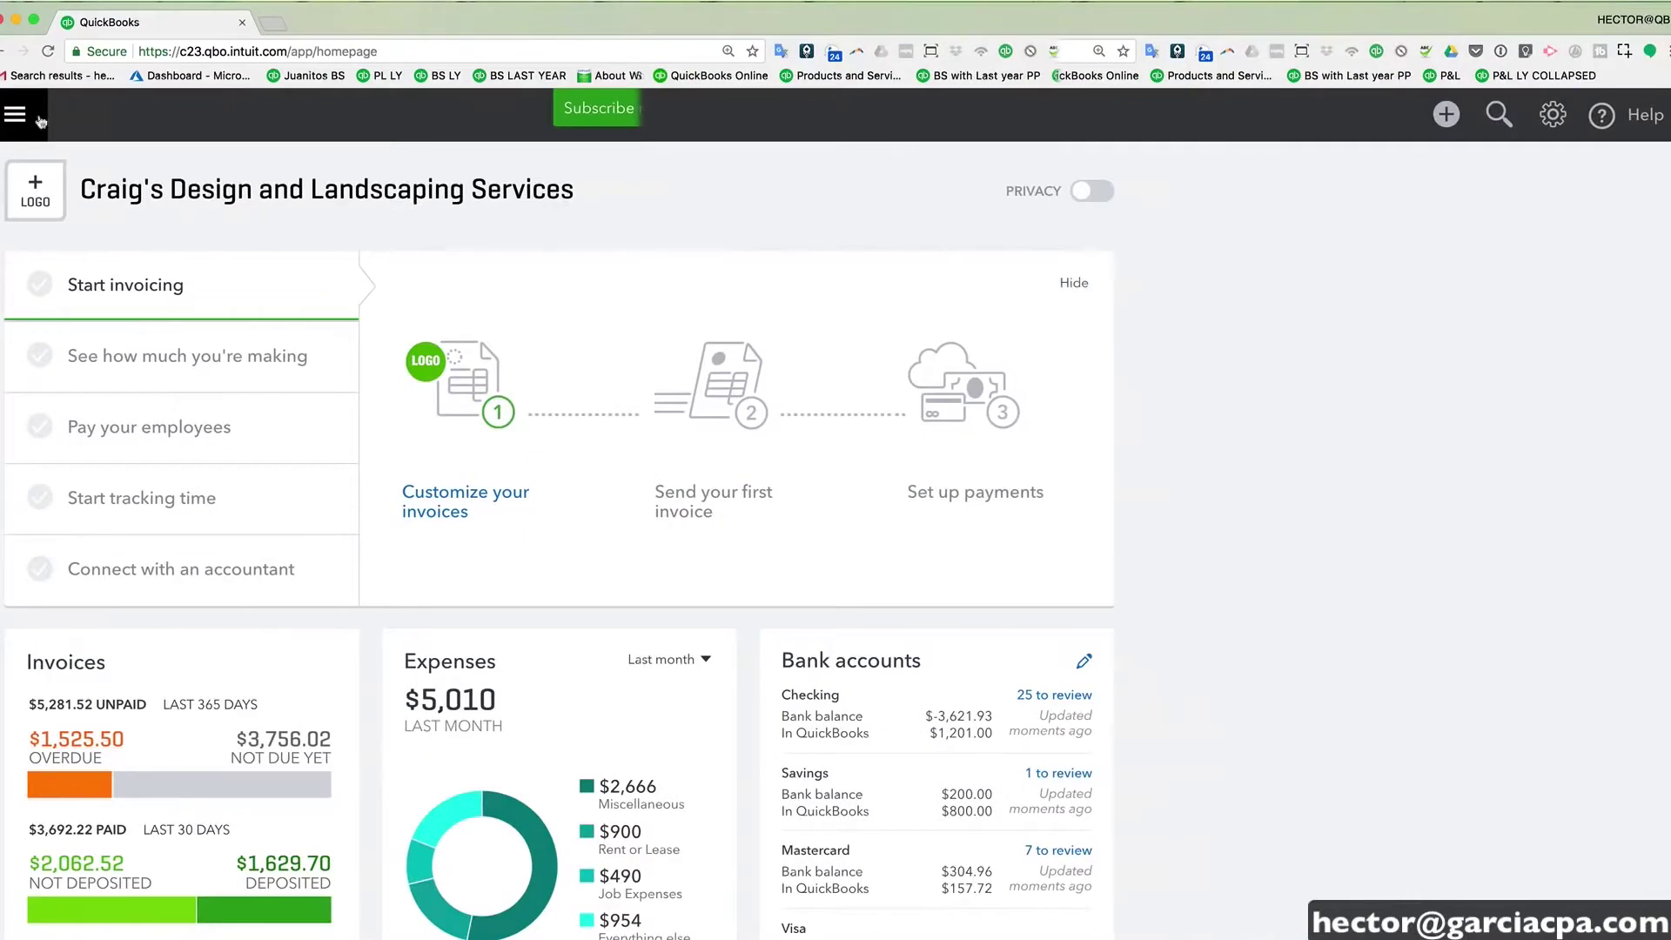
# - Expand the sidebar and look through the gear settings menu, transaction search and + Create menu
pyautogui.click(25, 122)
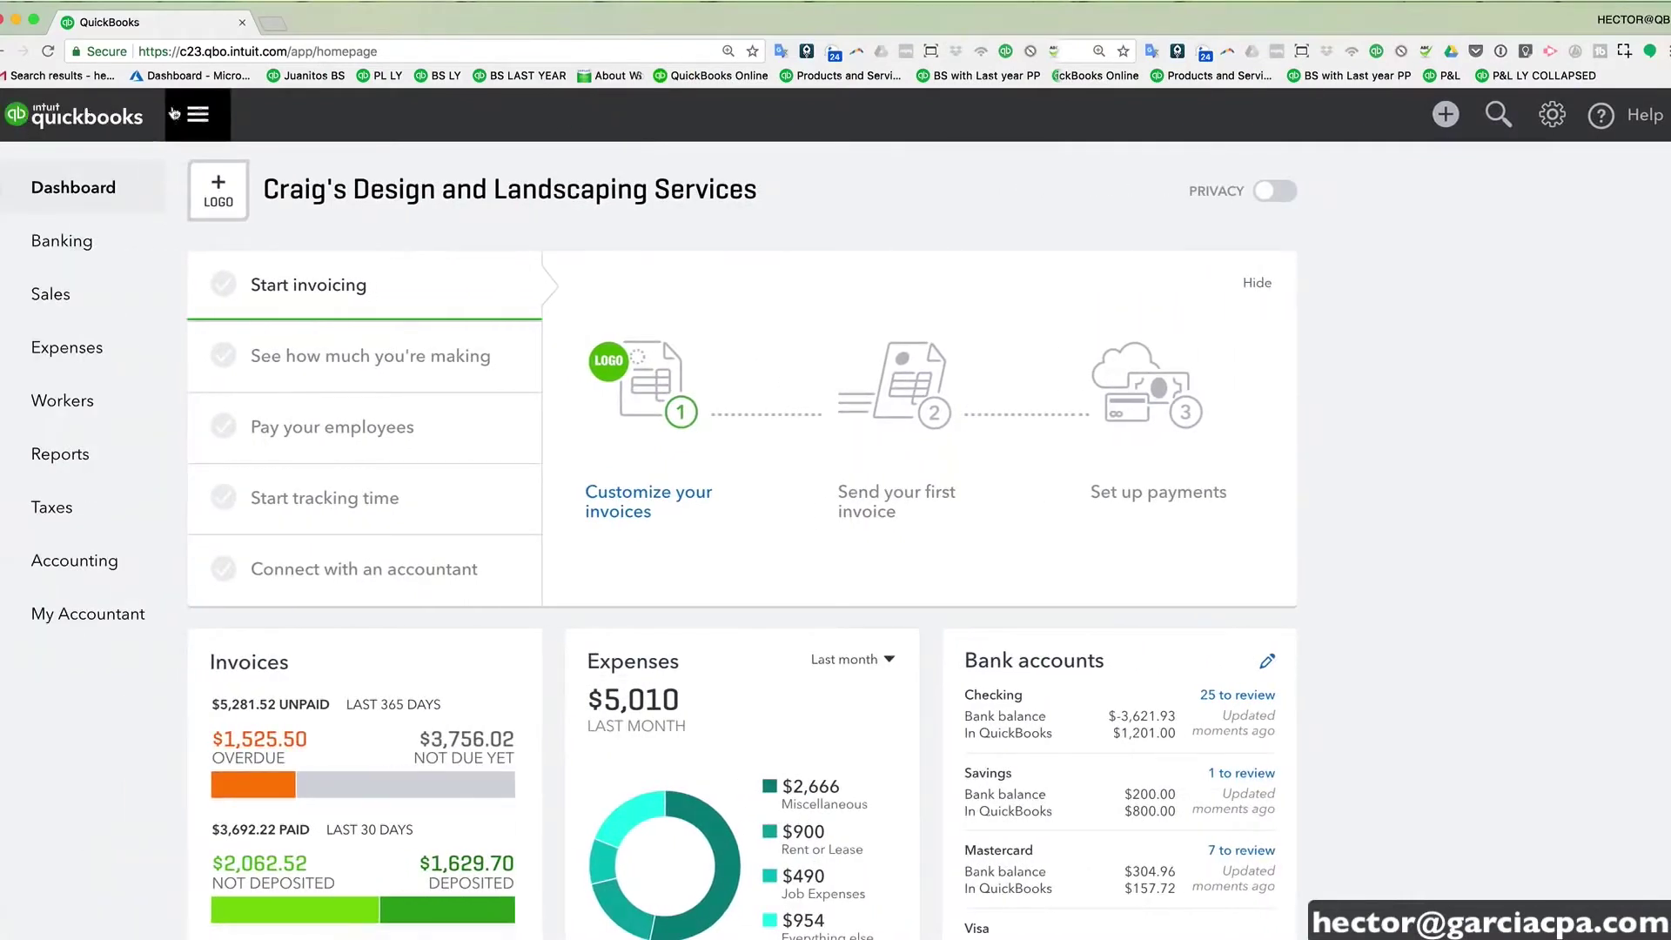
pyautogui.click(1552, 114)
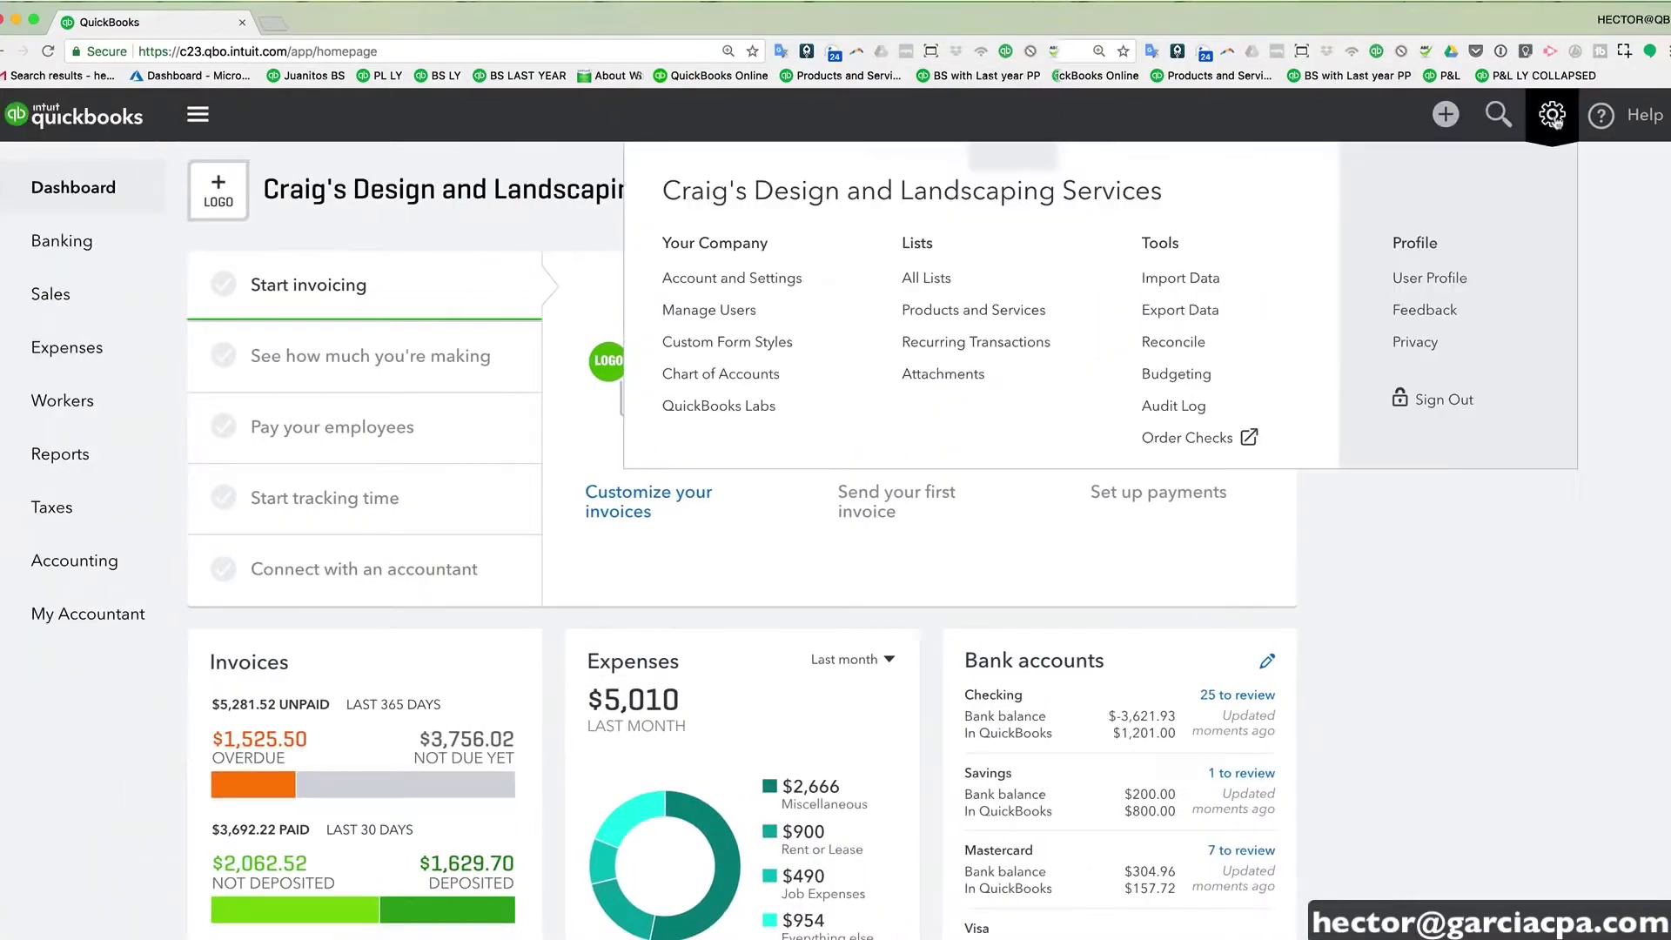
pyautogui.click(1498, 117)
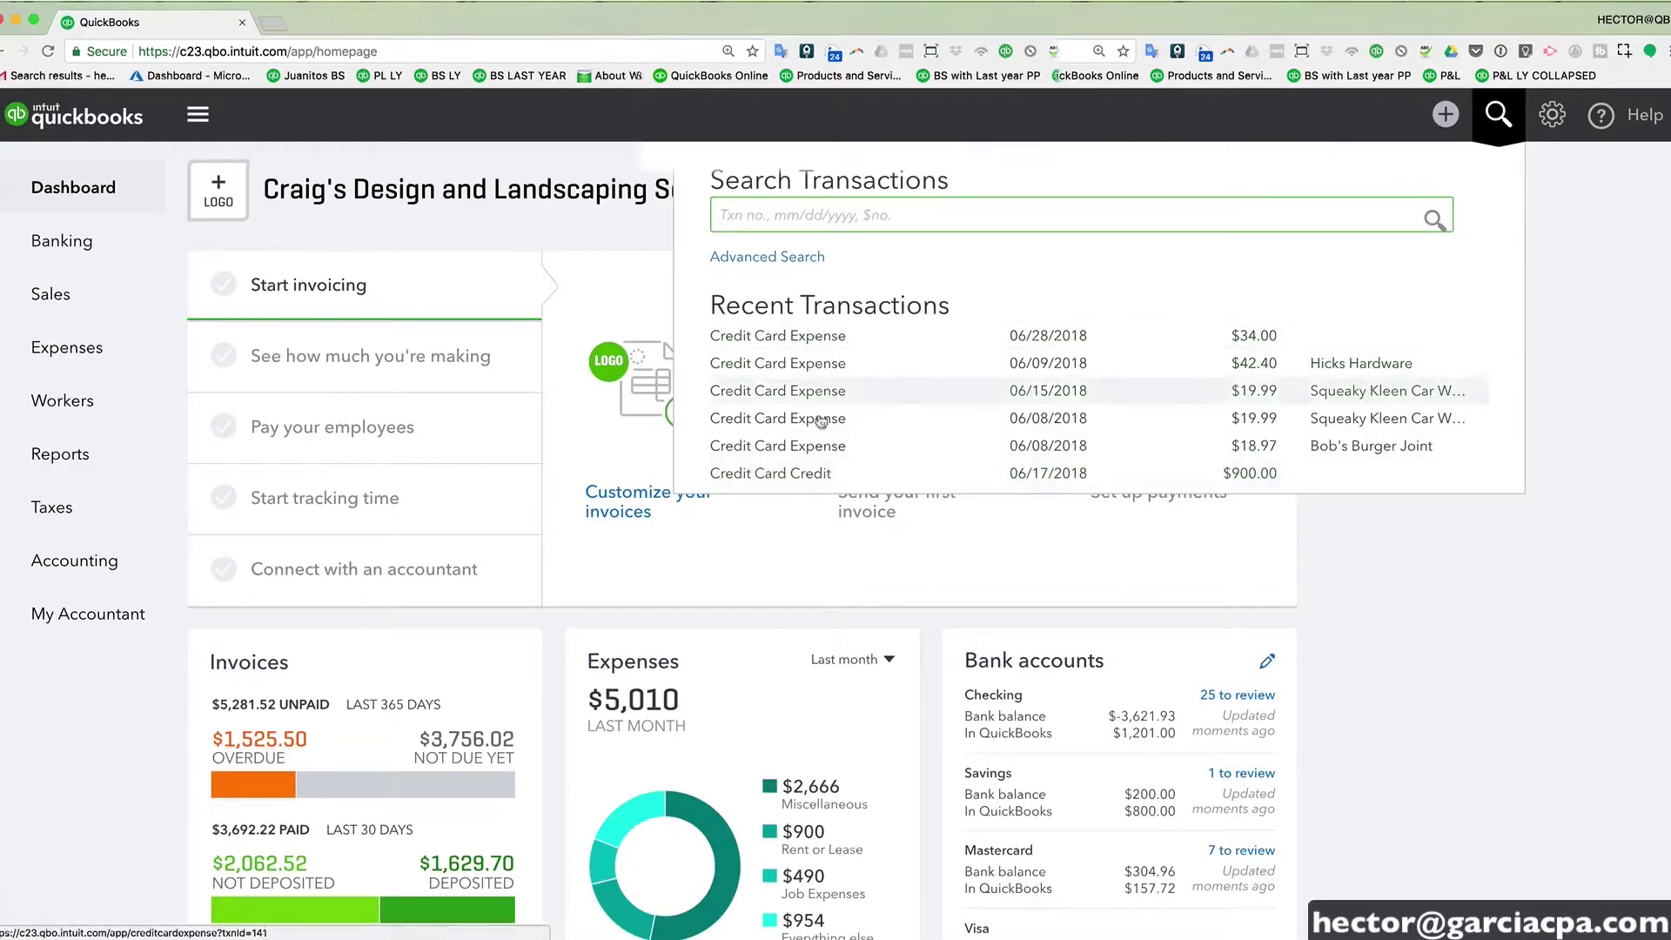
pyautogui.click(1445, 114)
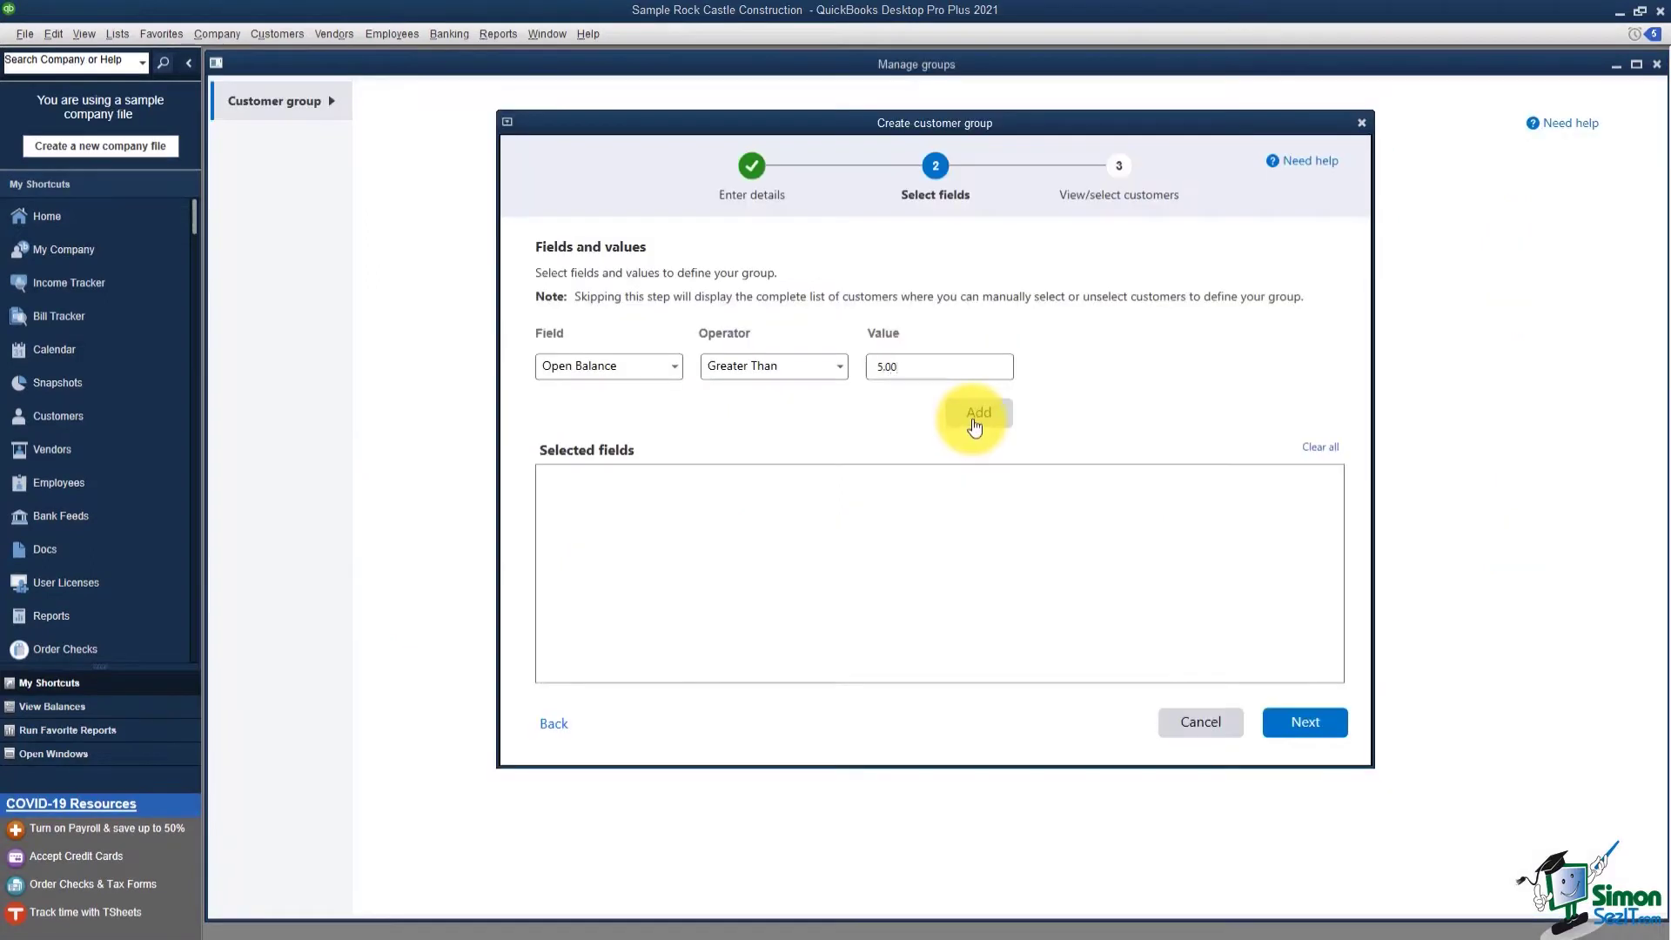
# - Add the Open Balance greater than 5.00 filter and continue to selecting customers
pyautogui.click(976, 416)
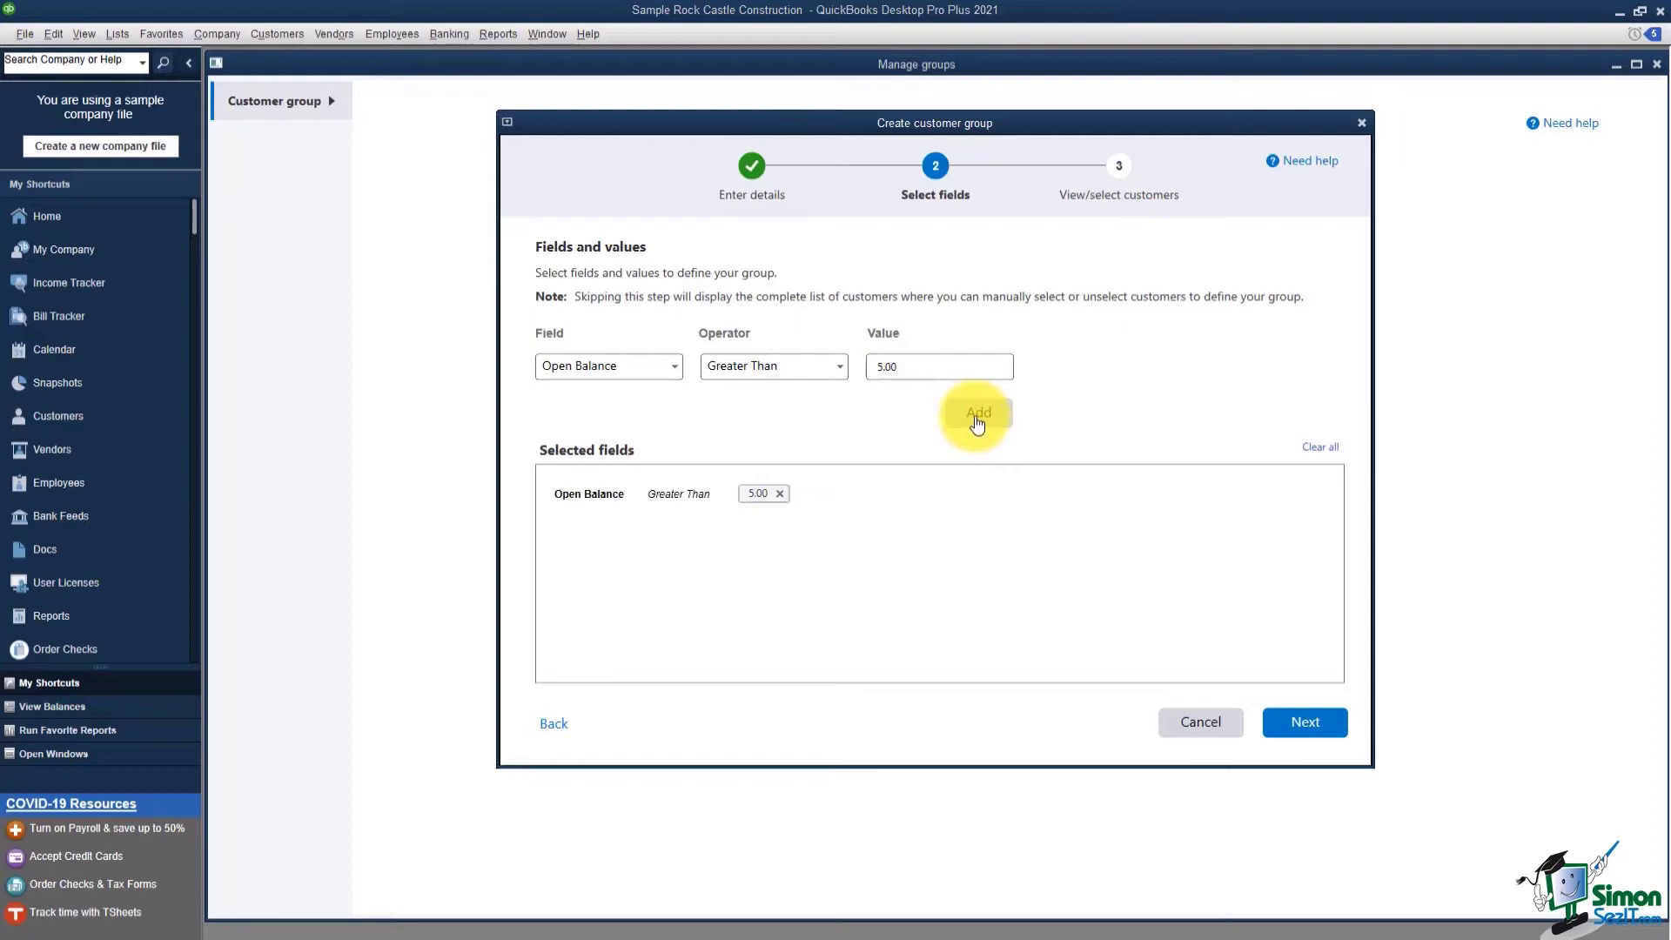
pyautogui.click(1304, 725)
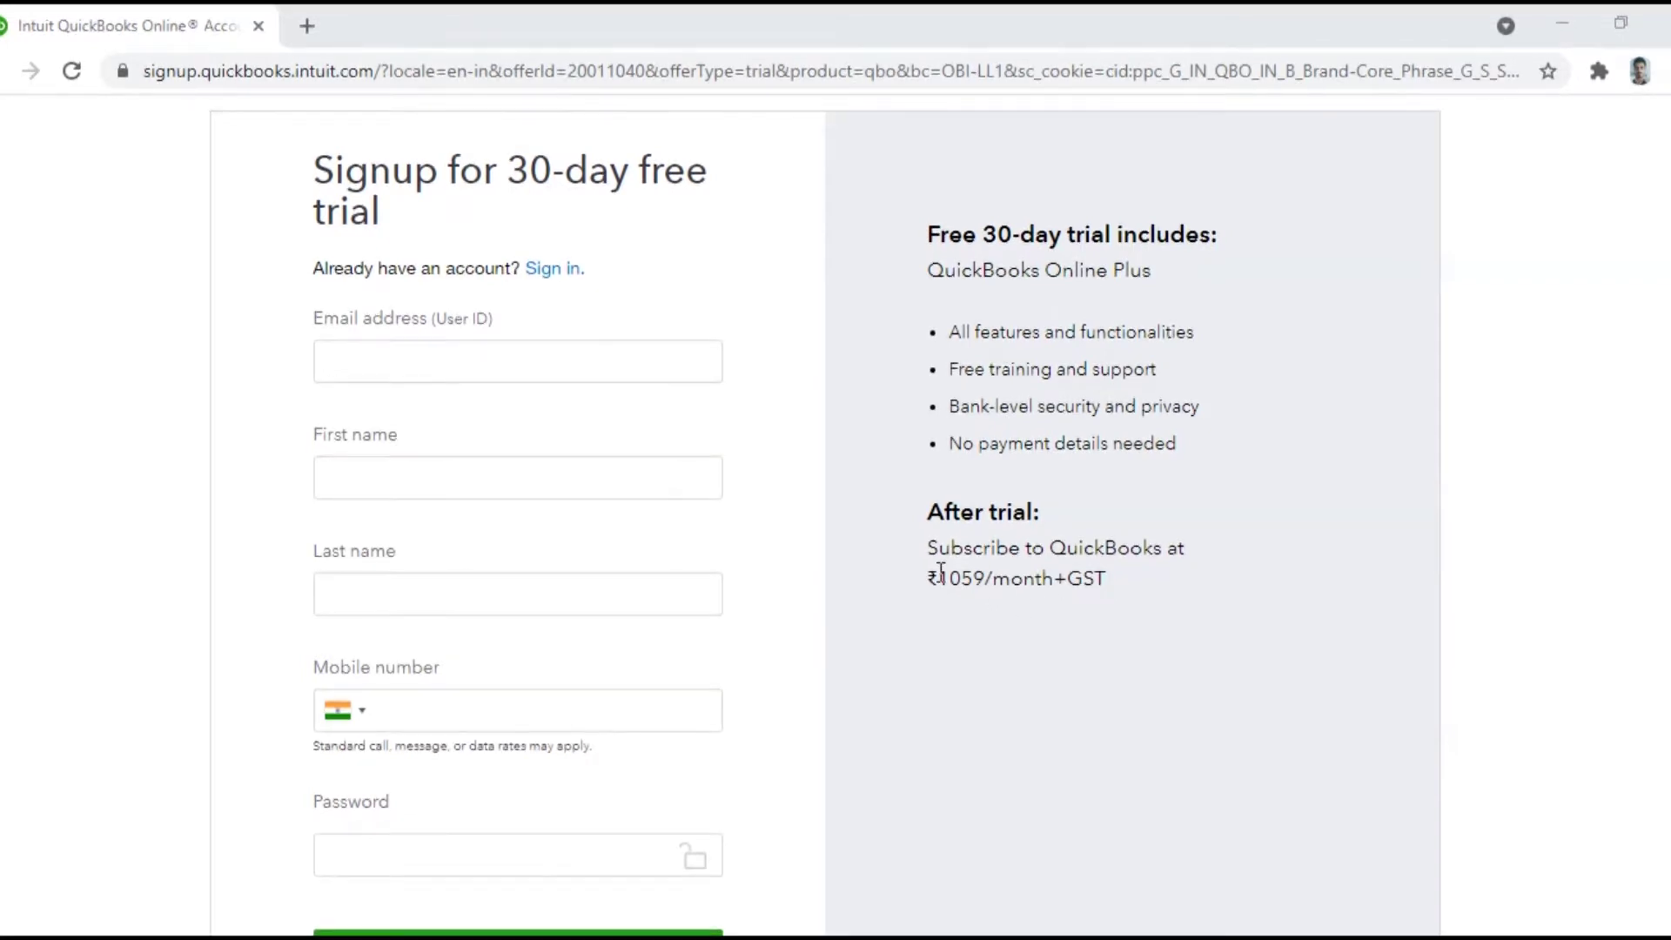
# - Highlight the ₹1059/month+GST after-trial price, then scroll through the pricing plans
pyautogui.moveTo(940, 576); pyautogui.dragTo(1116, 594)
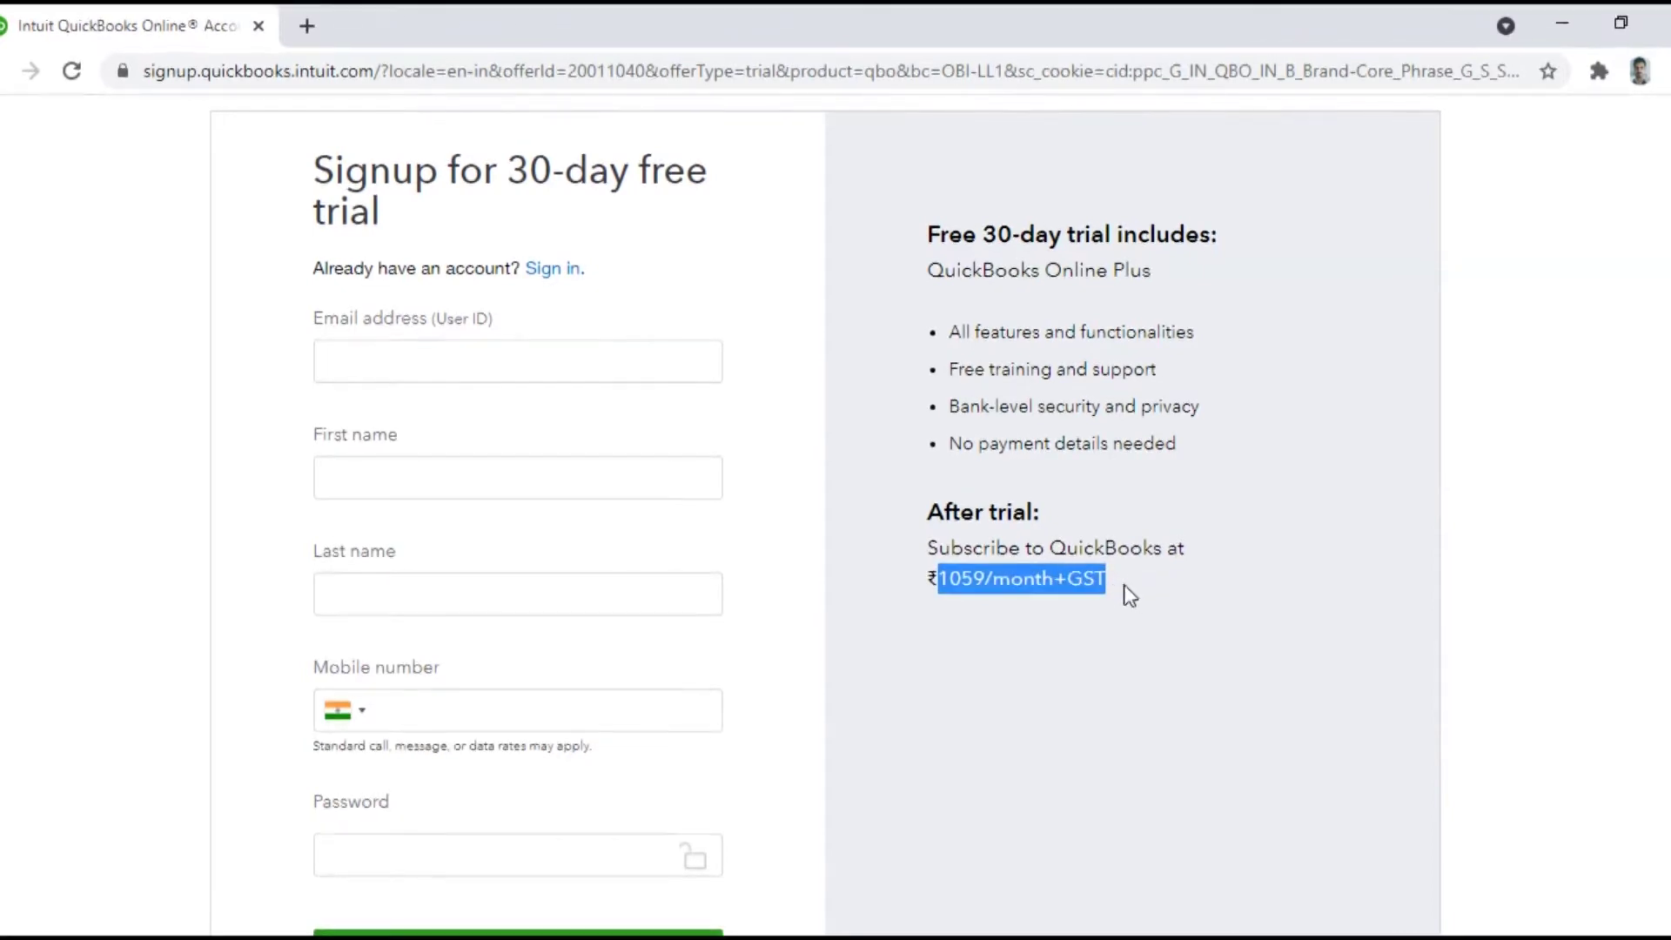
pyautogui.click(1133, 589)
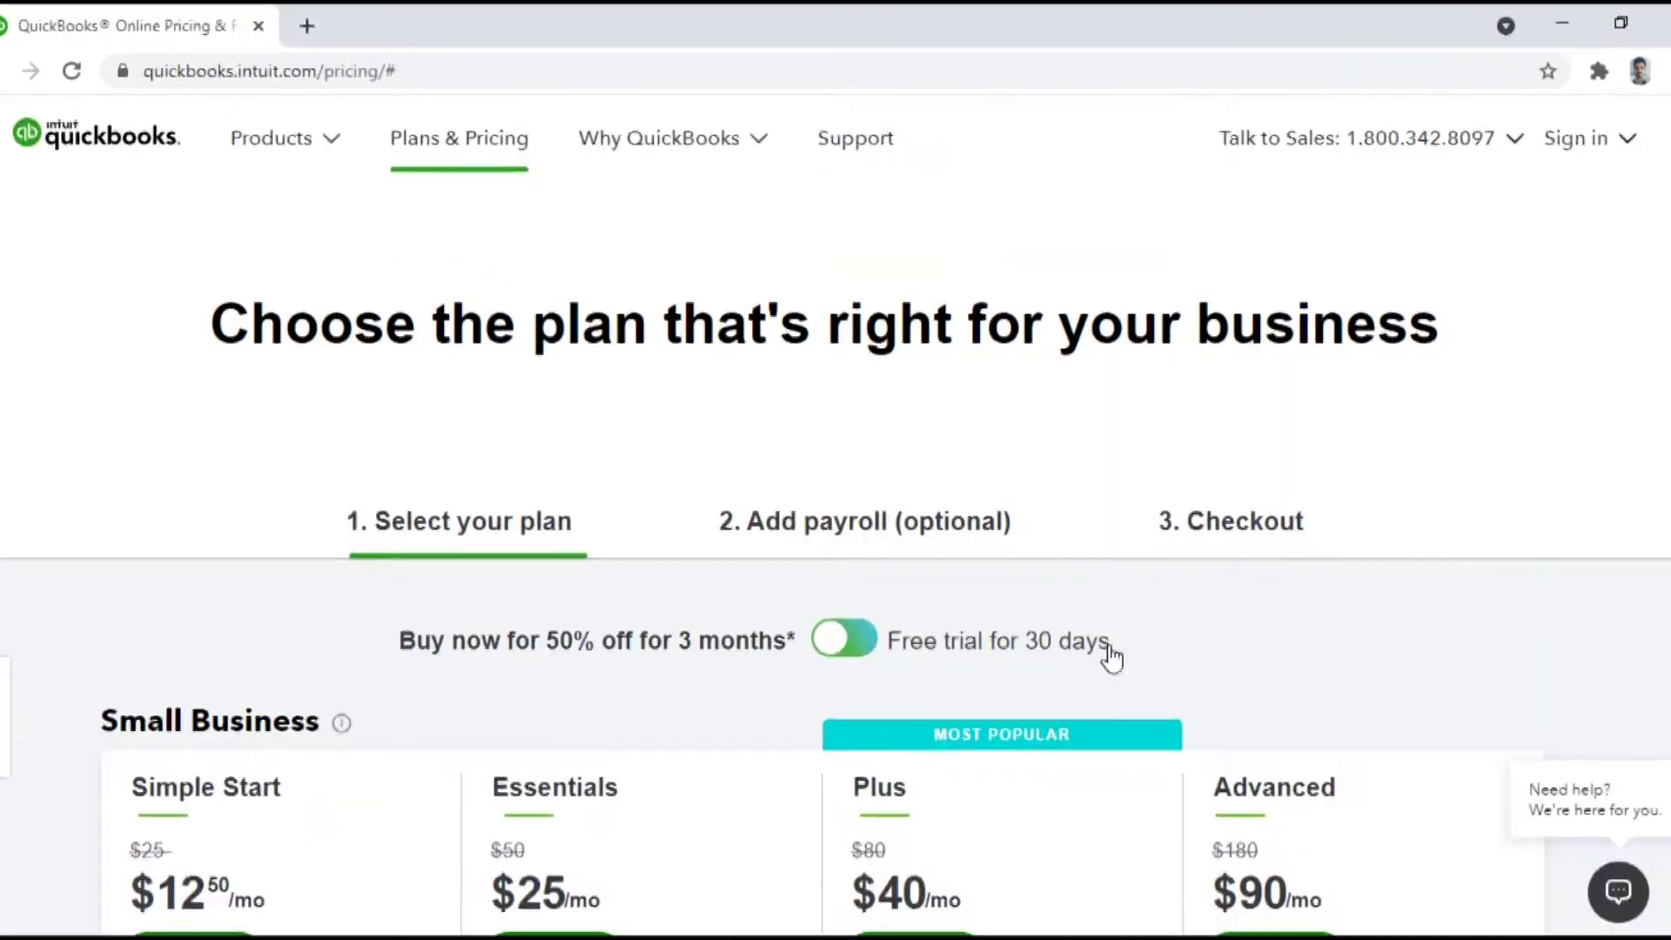
pyautogui.scroll(-2, 896, 418)
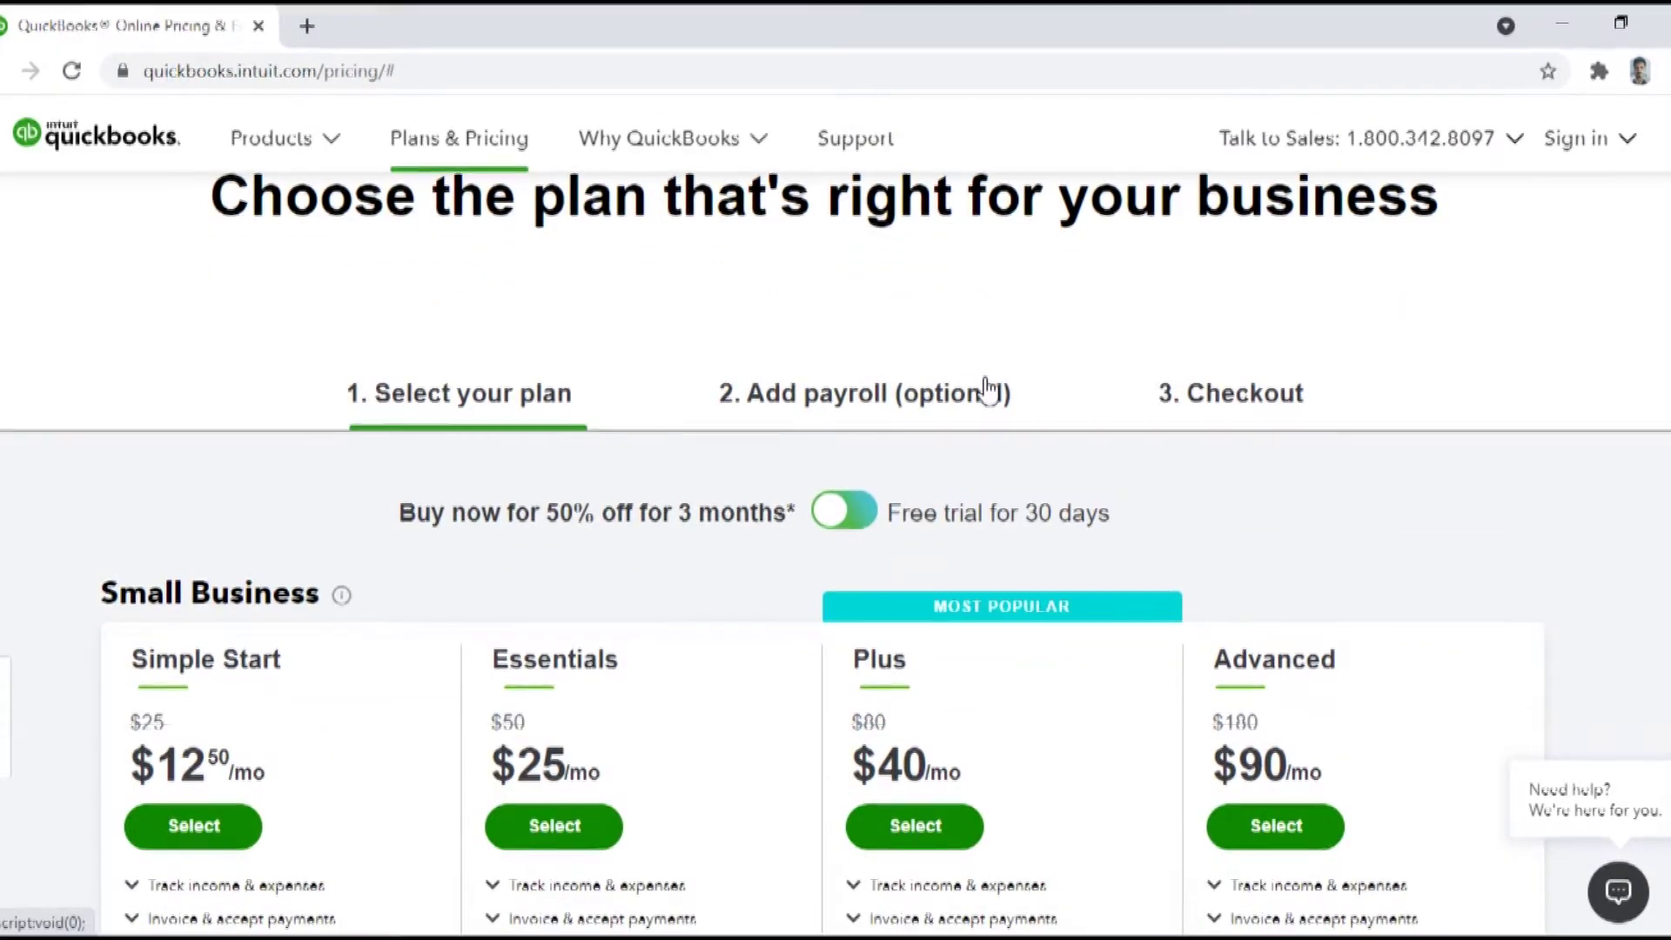
pyautogui.scroll(-2, 984, 389)
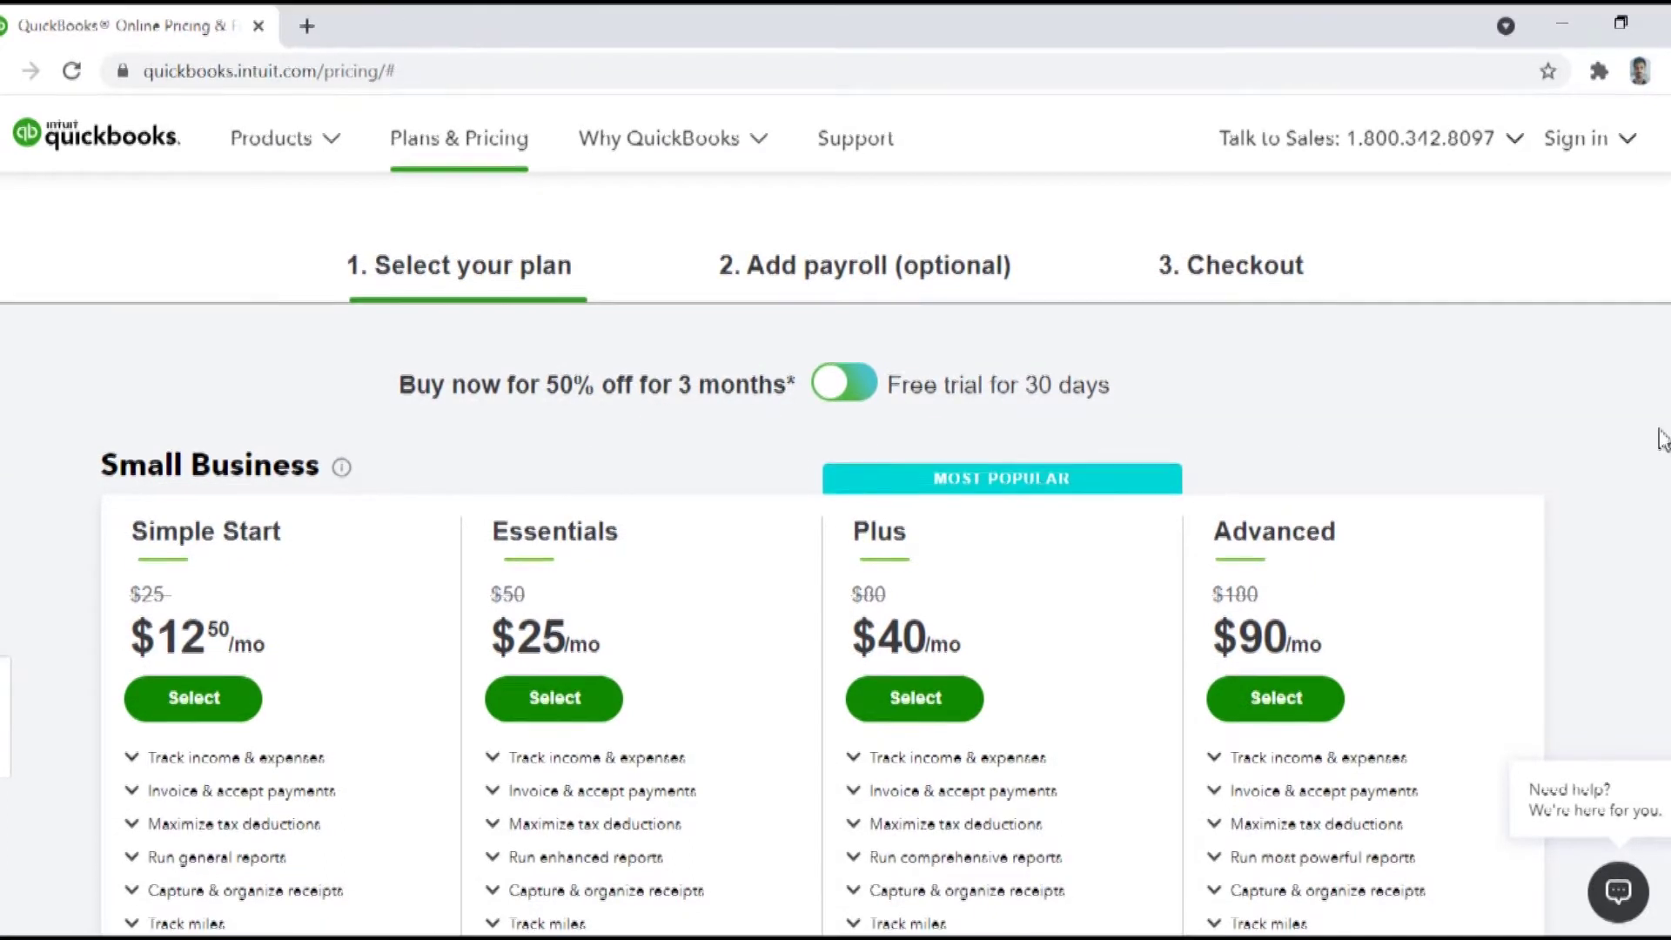
pyautogui.scroll(-2, 564, 470)
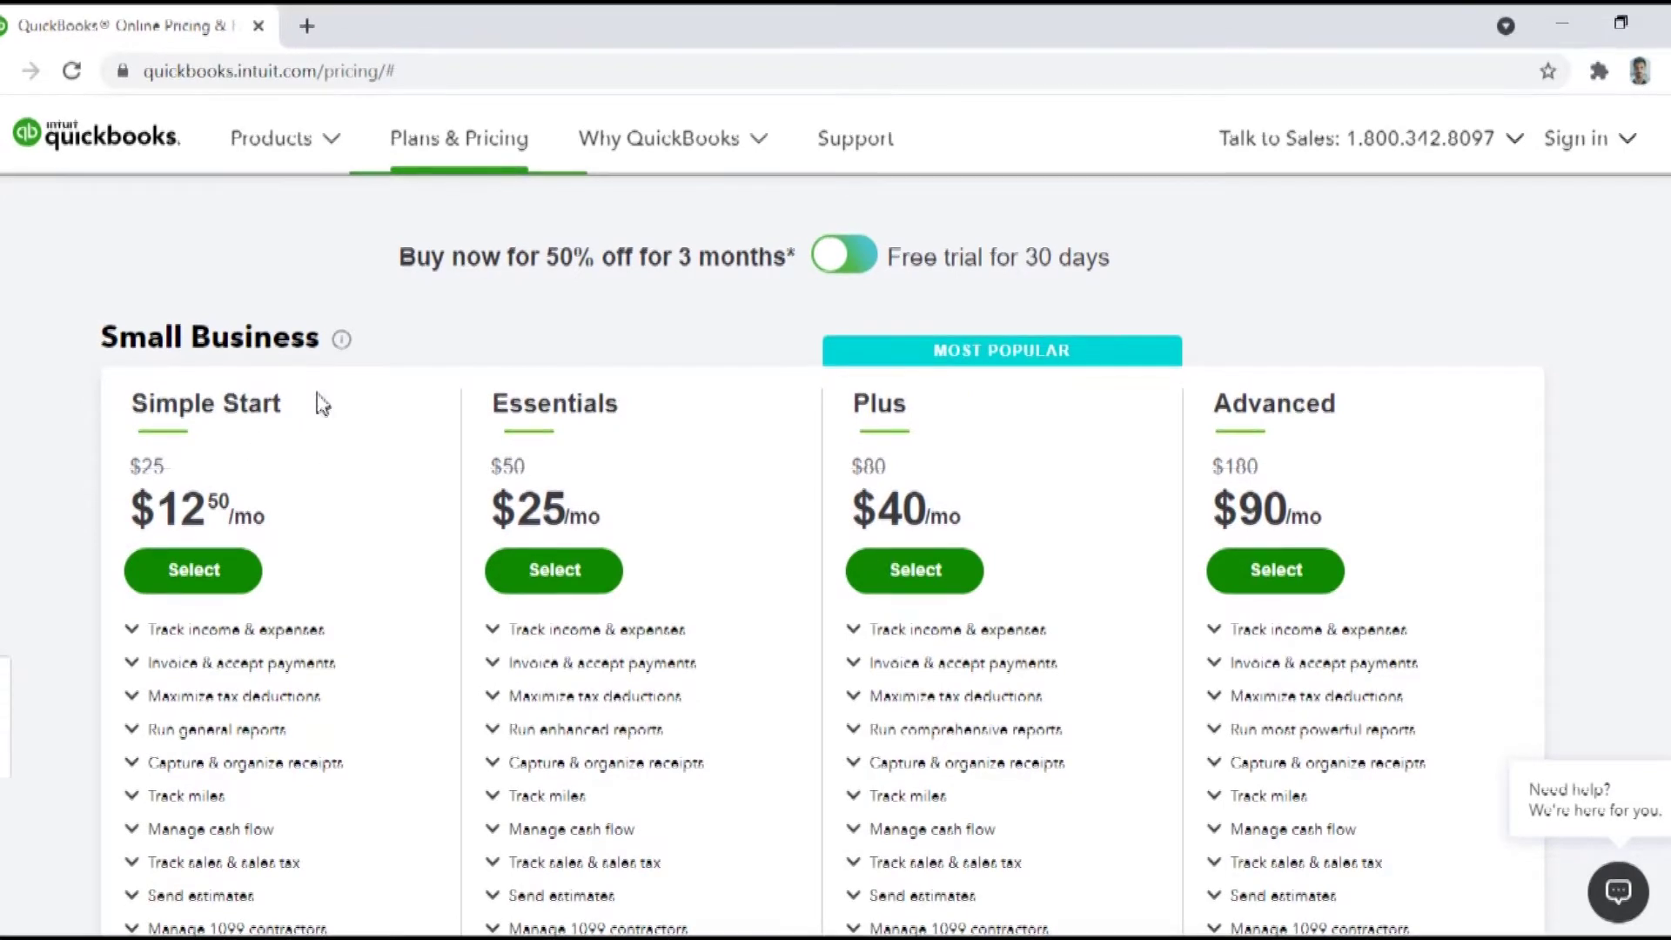
pyautogui.scroll(-2, 403, 398)
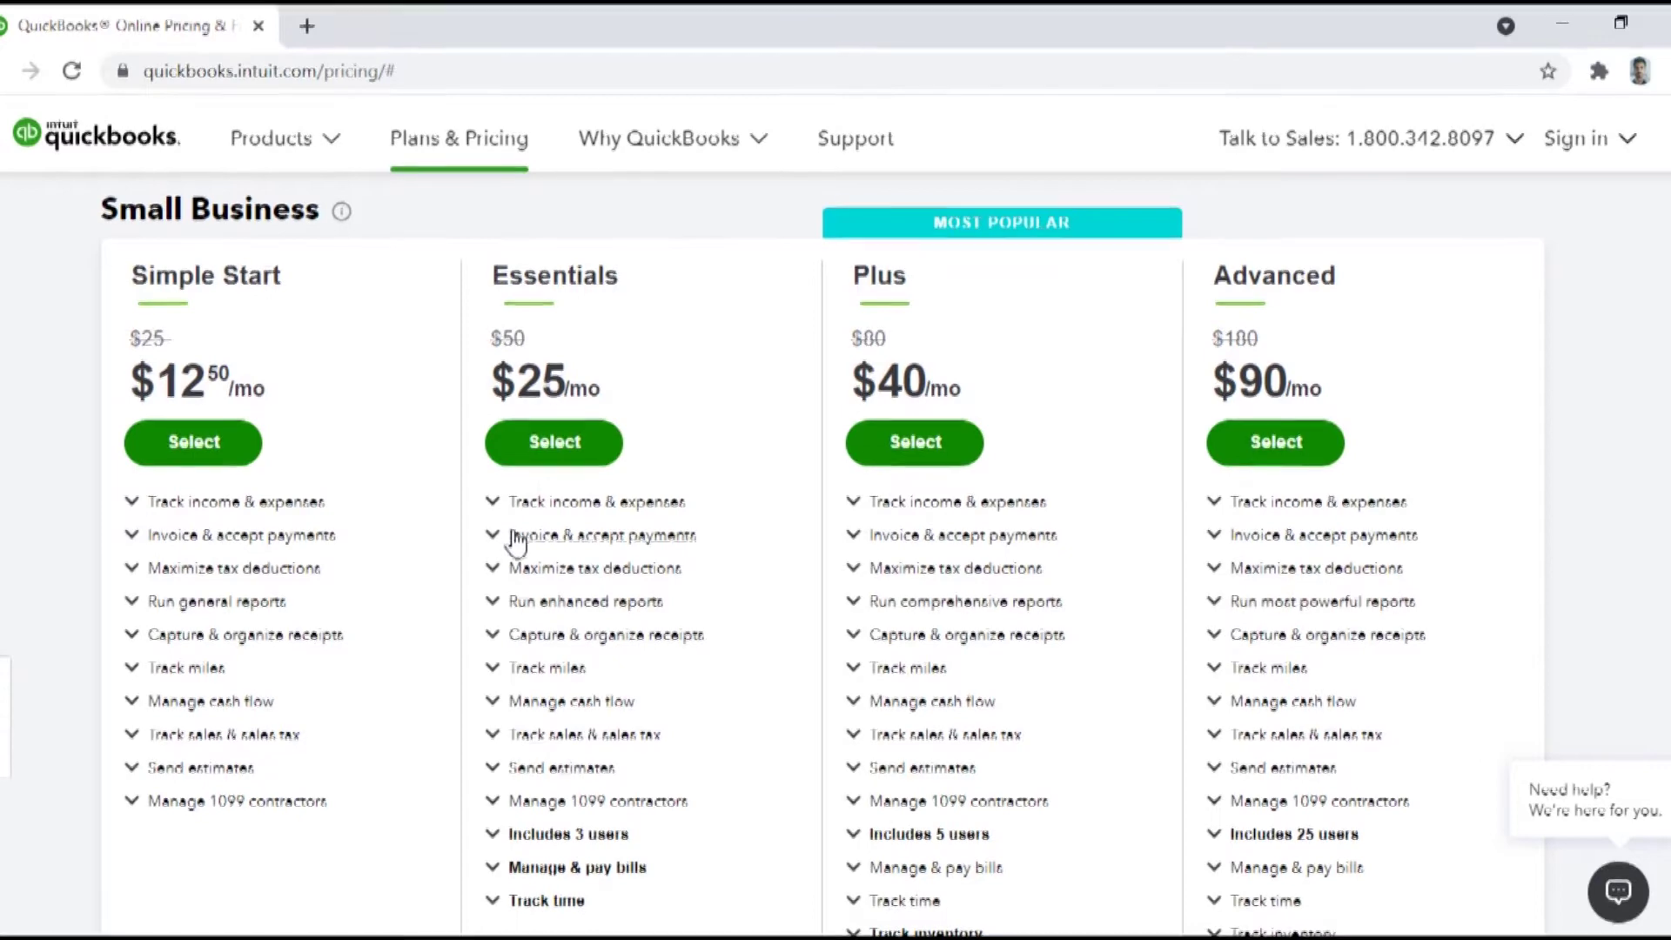
pyautogui.scroll(2, 513, 540)
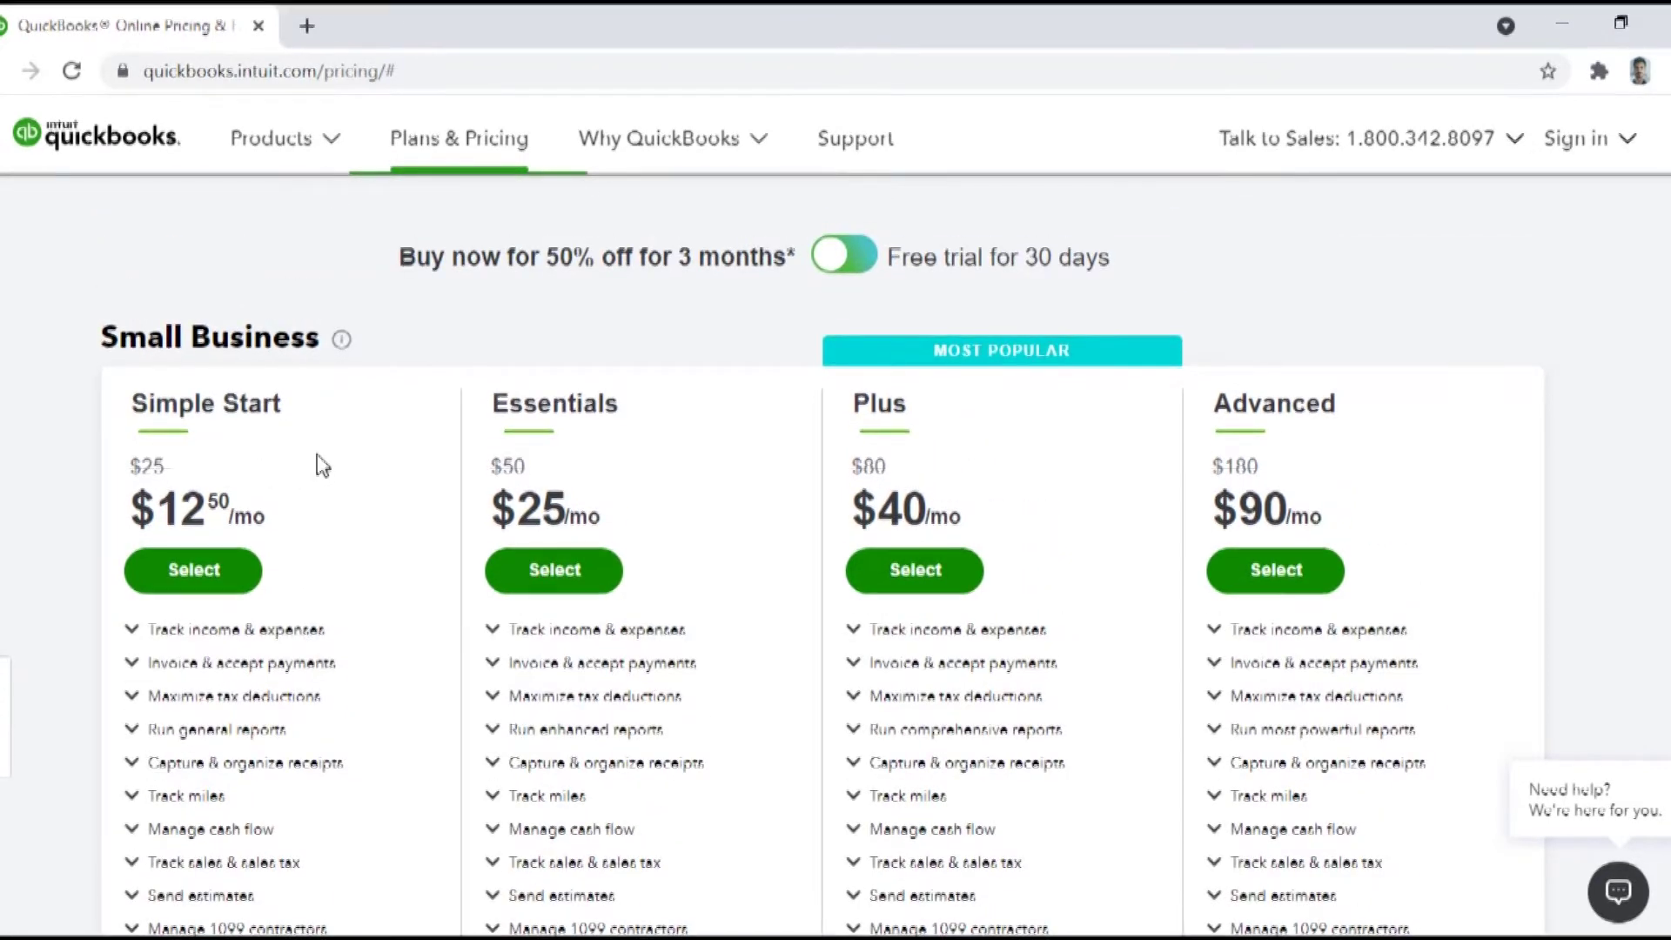
pyautogui.click(837, 256)
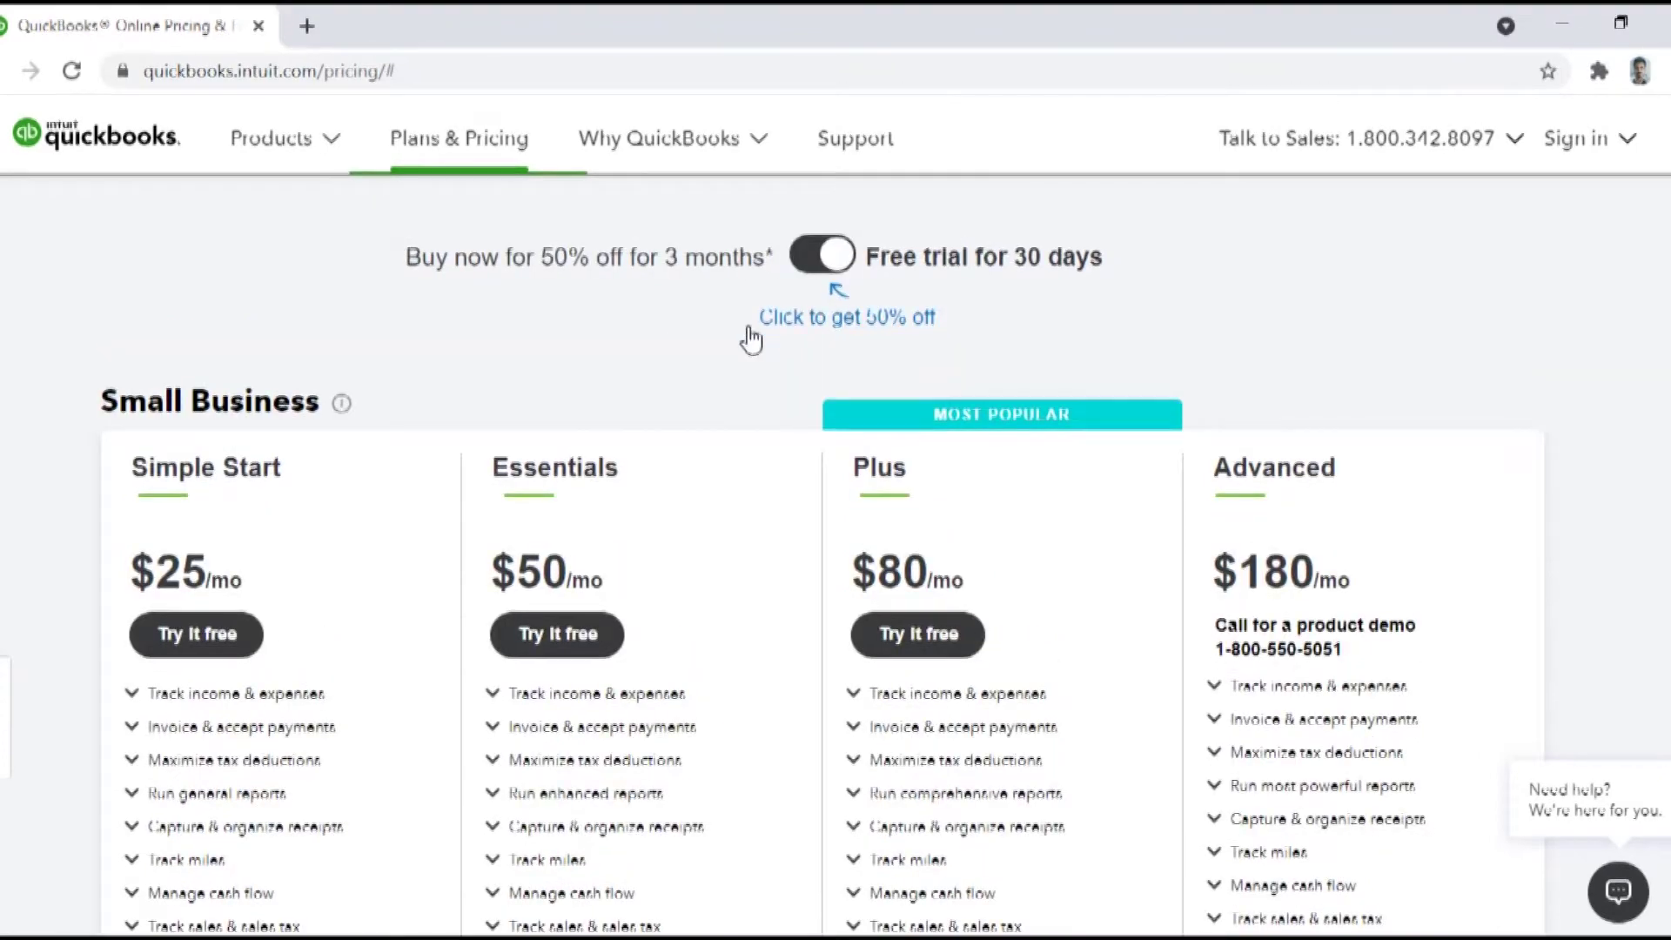
pyautogui.click(815, 263)
pyautogui.click(824, 261)
pyautogui.scroll(3, 809, 365)
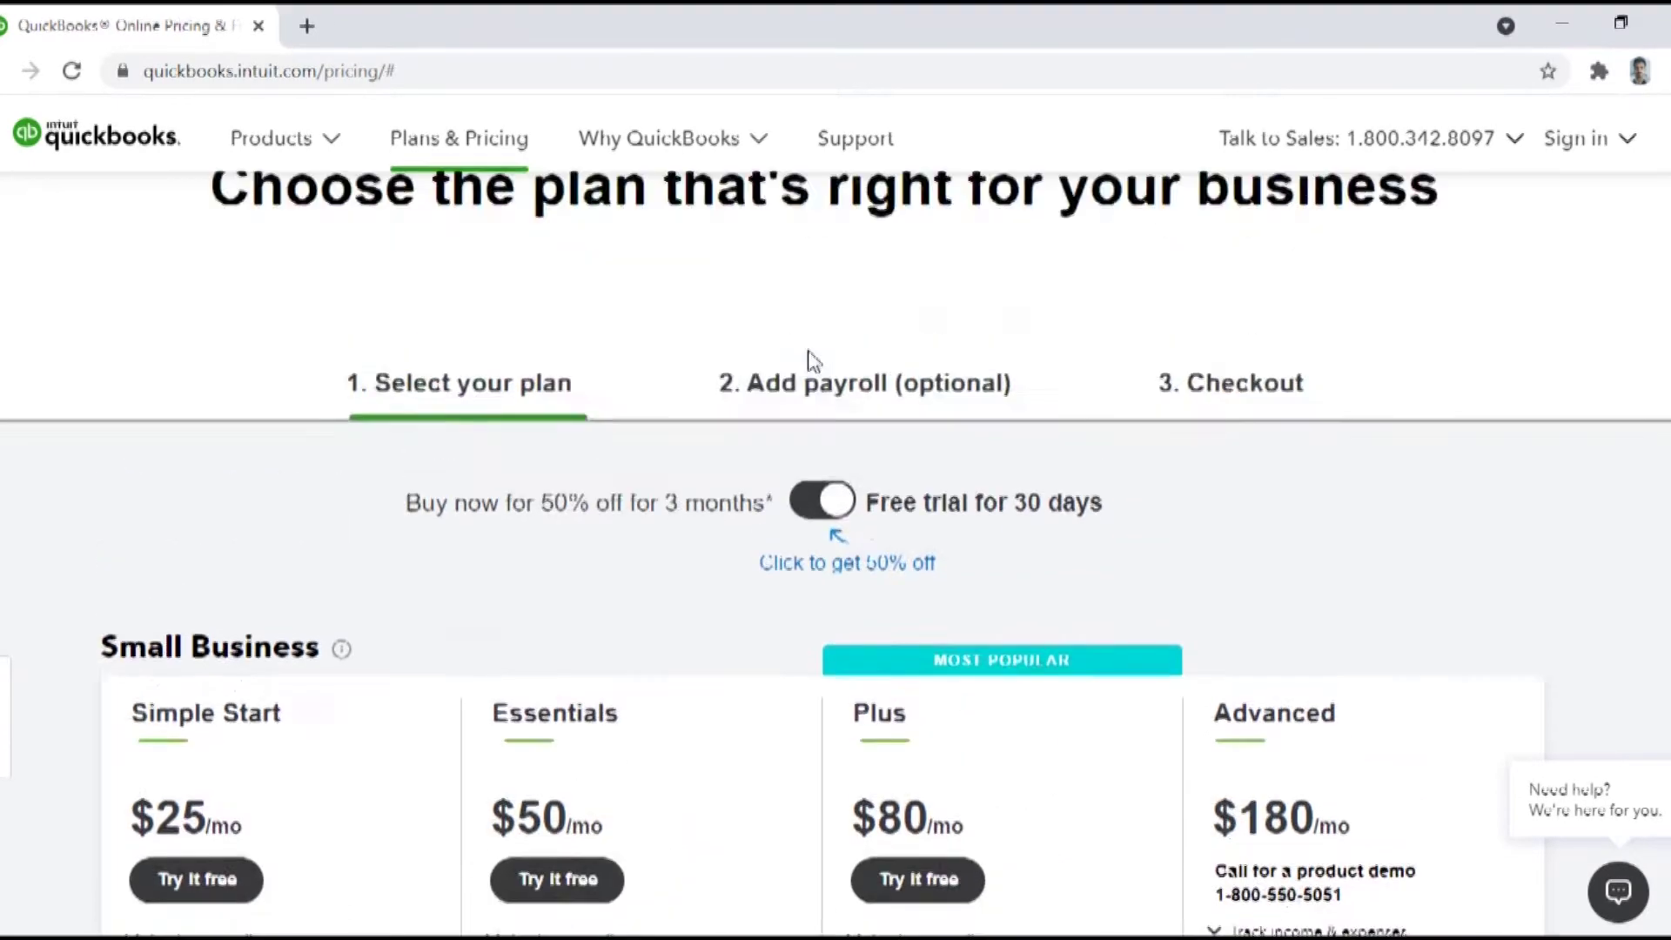
pyautogui.scroll(-3, 738, 484)
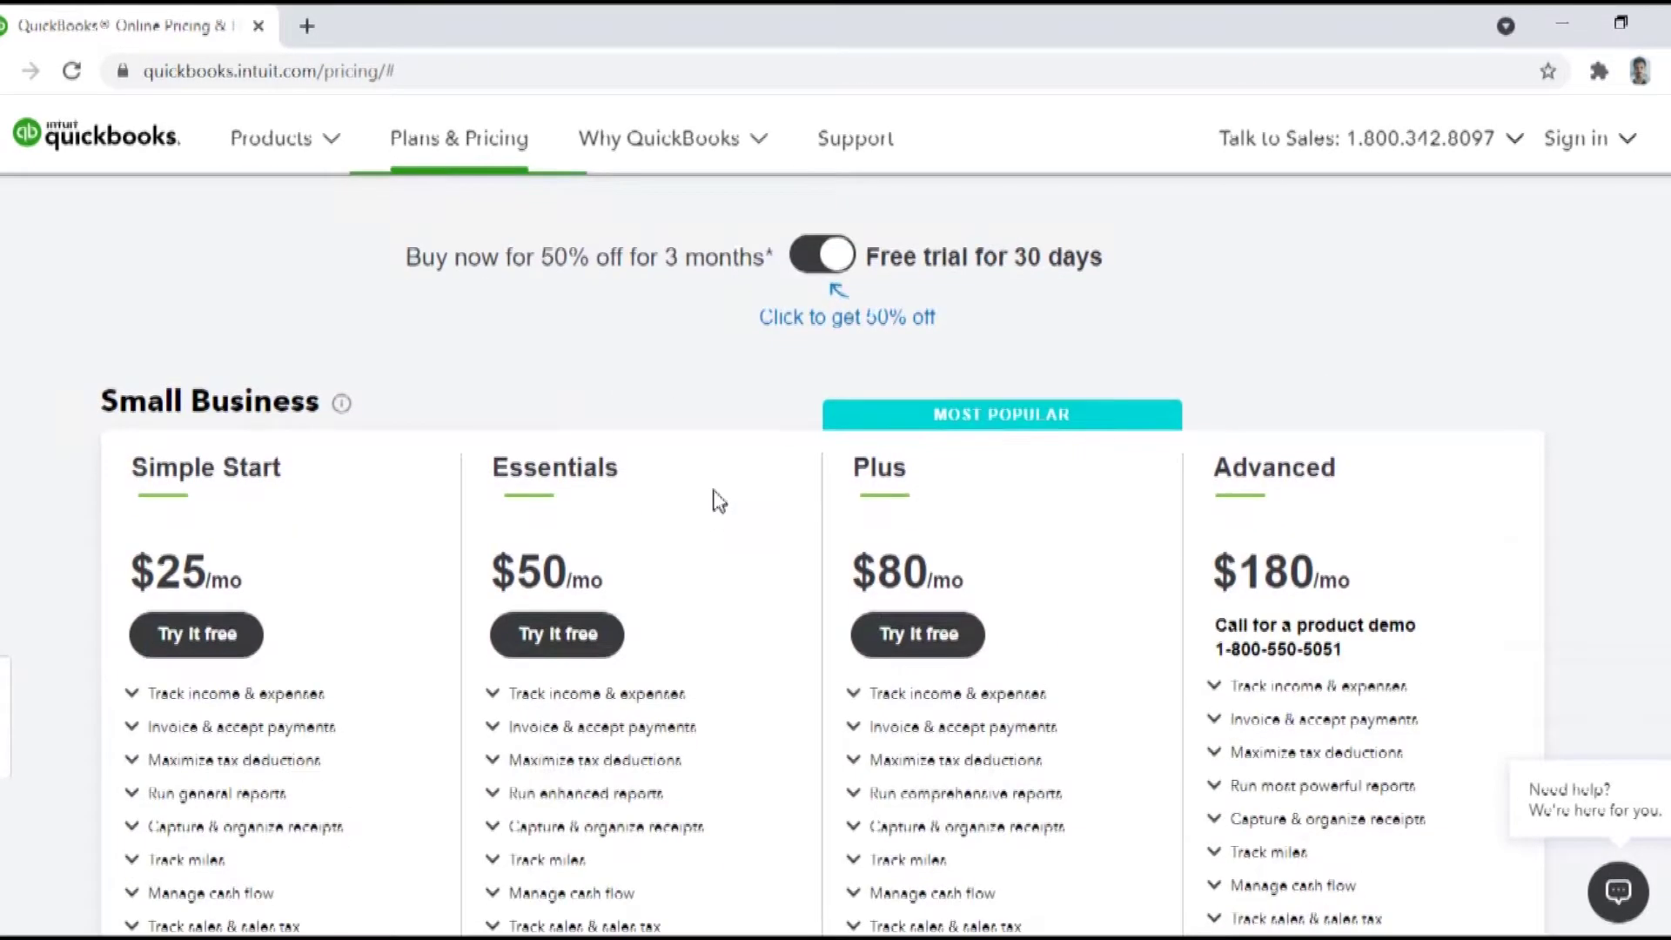
pyautogui.scroll(-6, 718, 496)
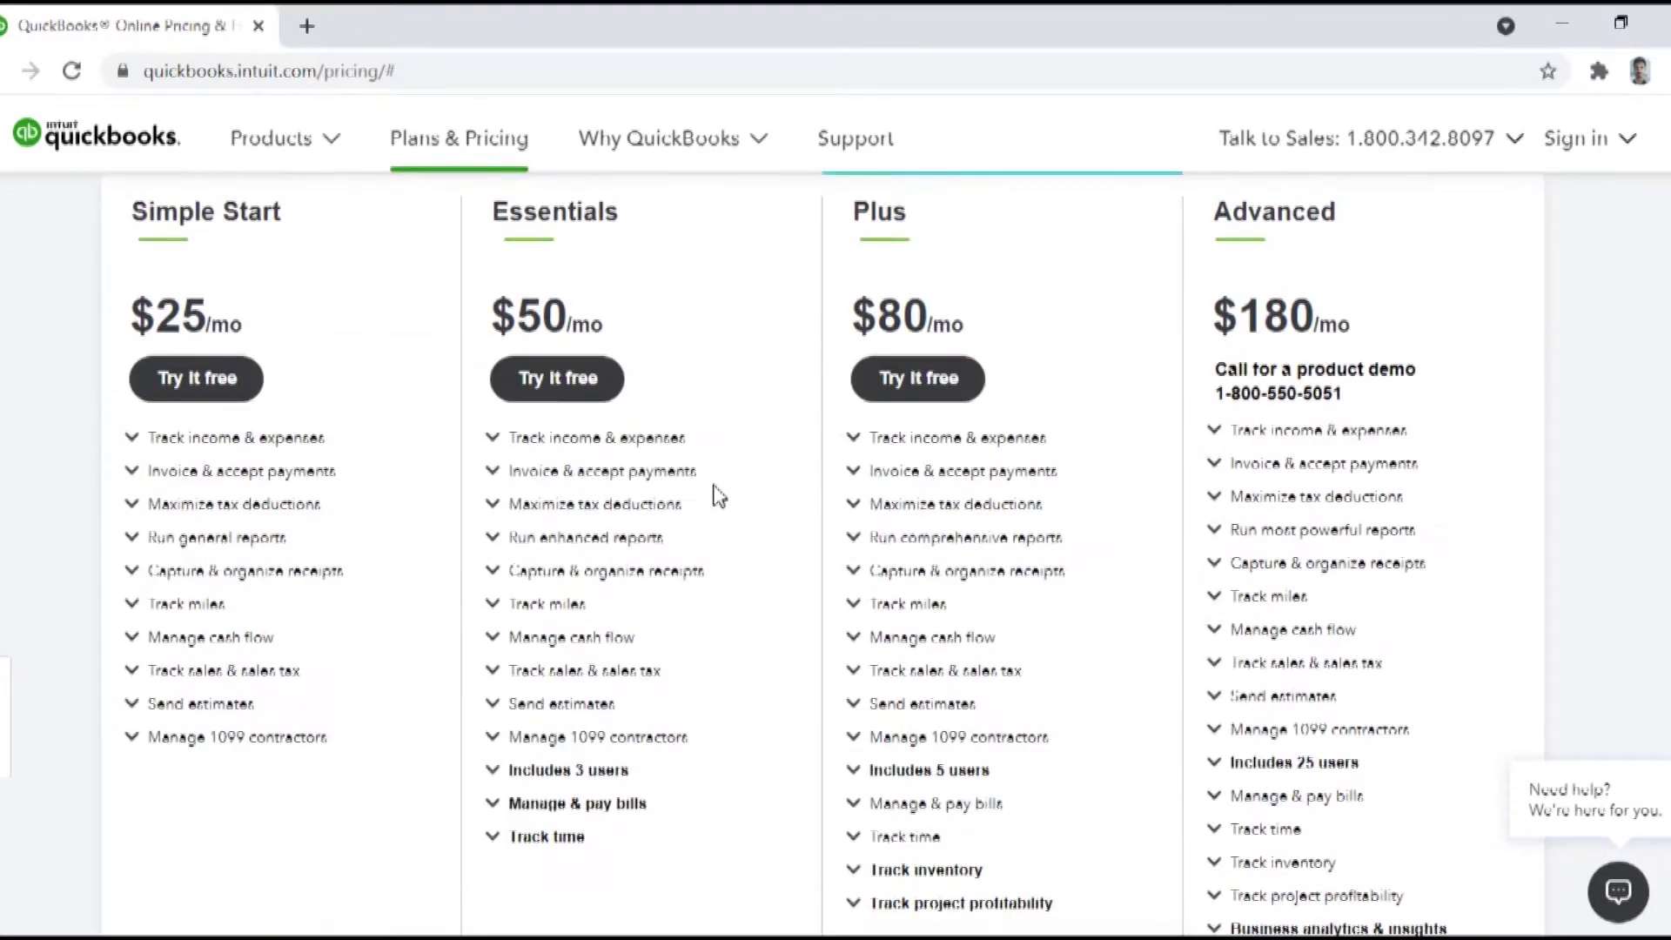
pyautogui.scroll(-2, 715, 498)
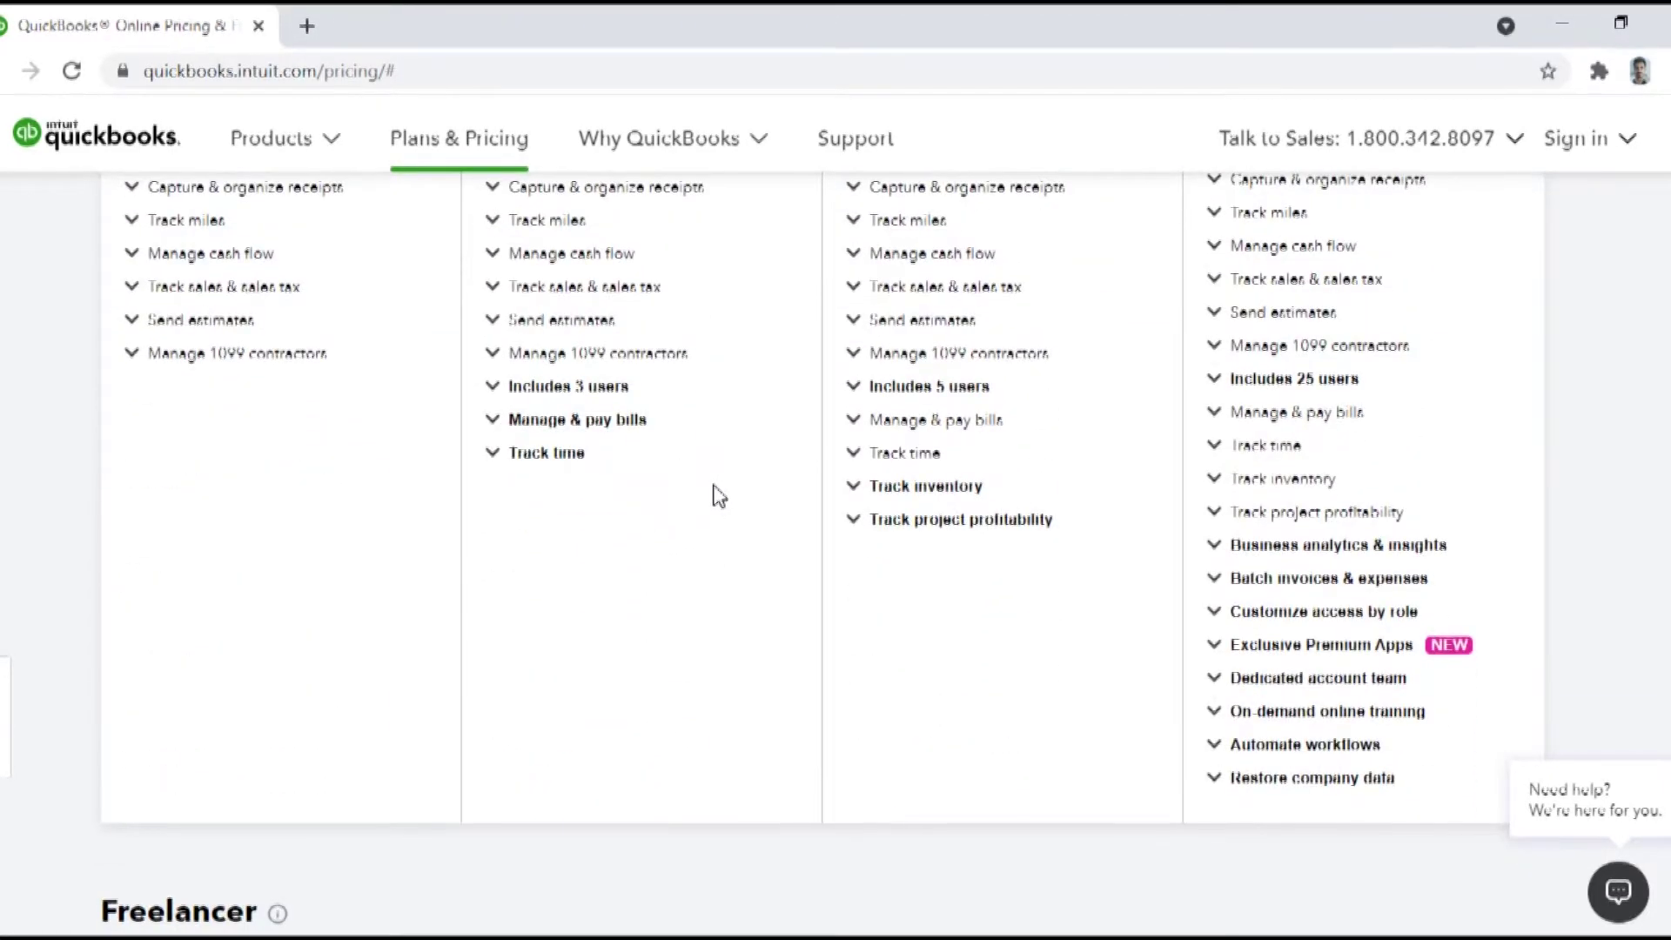
pyautogui.scroll(-4, 716, 495)
pyautogui.scroll(-7, 715, 496)
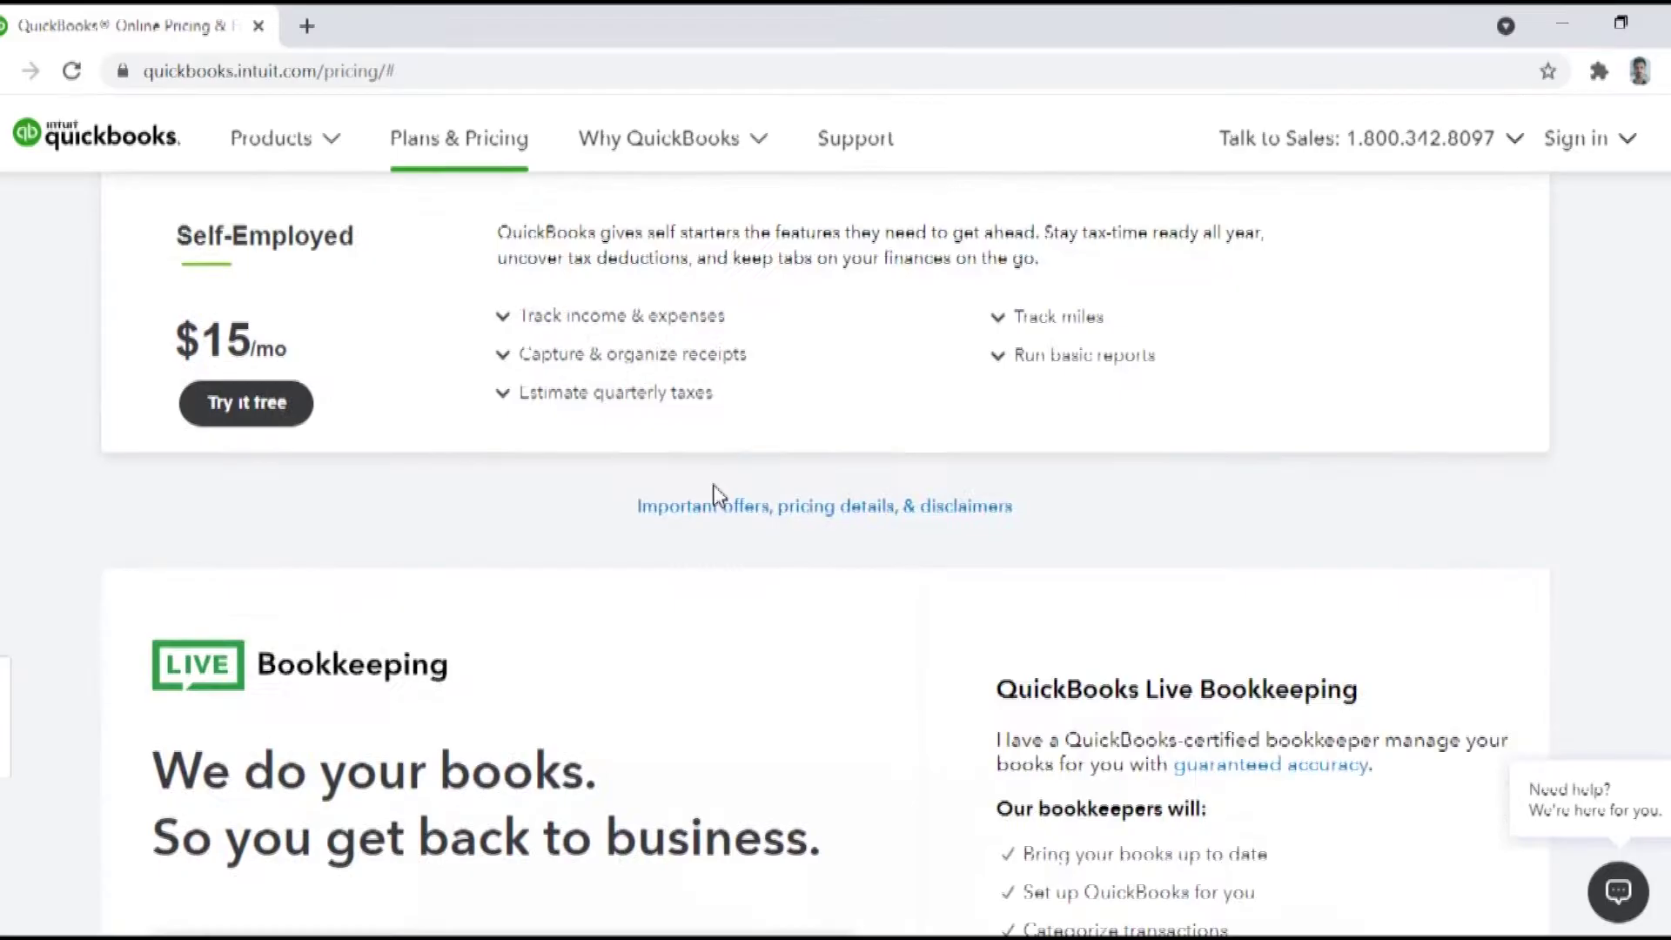
pyautogui.scroll(19, 719, 496)
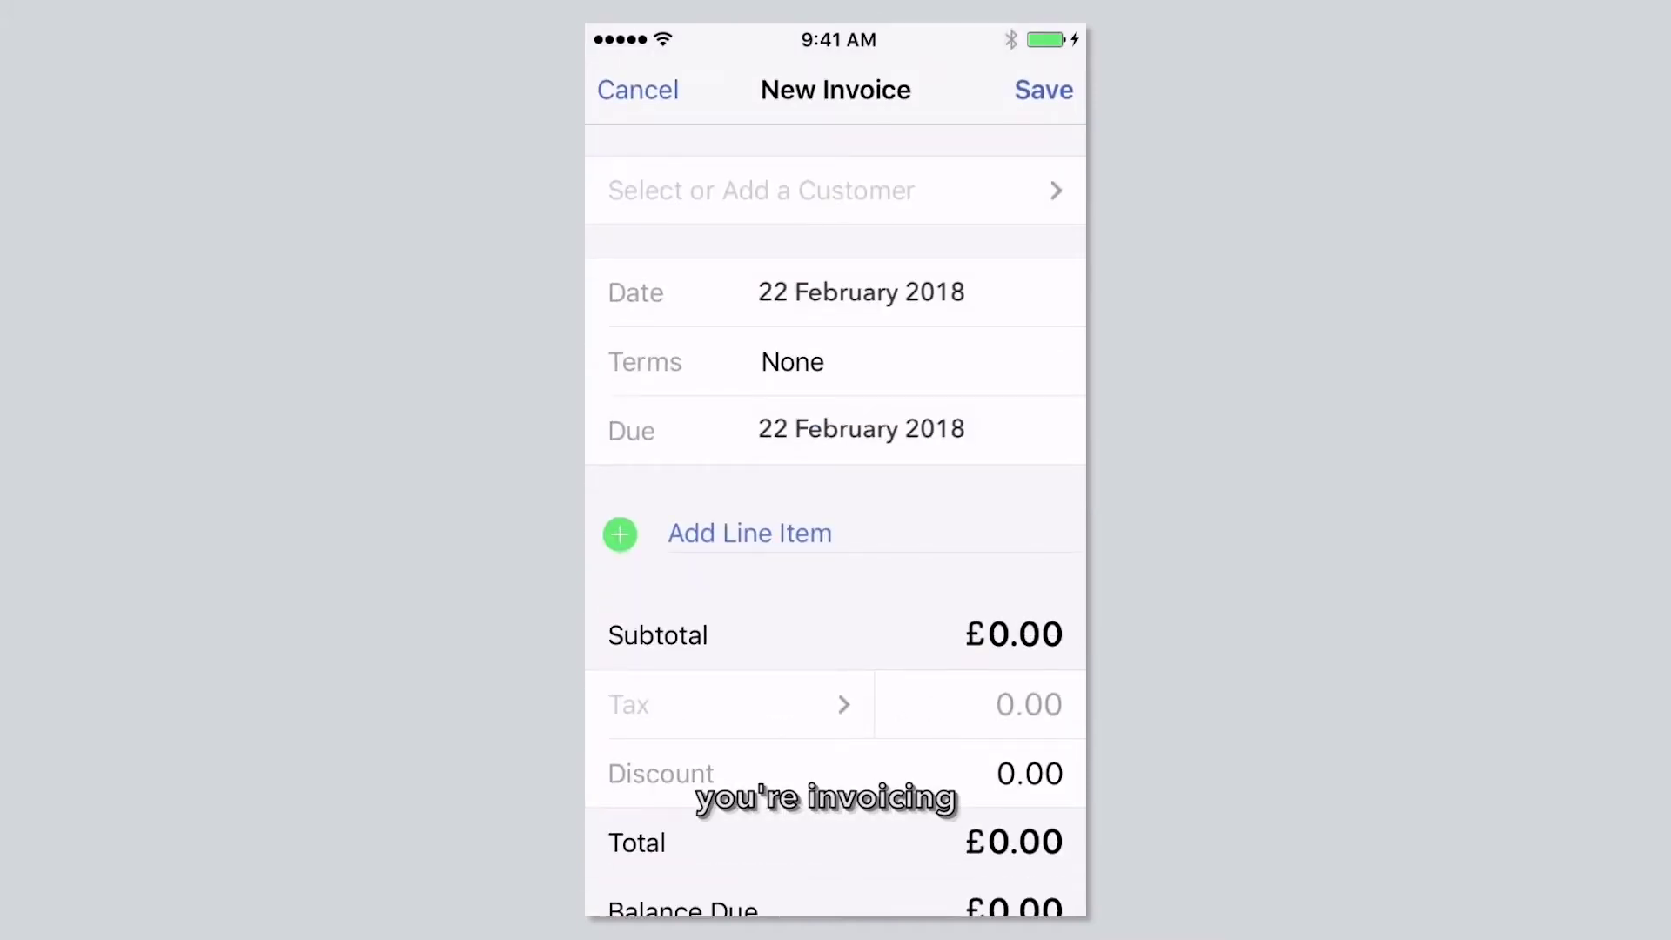
# - Set the new invoice's customer to the bird sanctuary and keep Net 30 payment terms
pyautogui.click(813, 186)
pyautogui.click(791, 223)
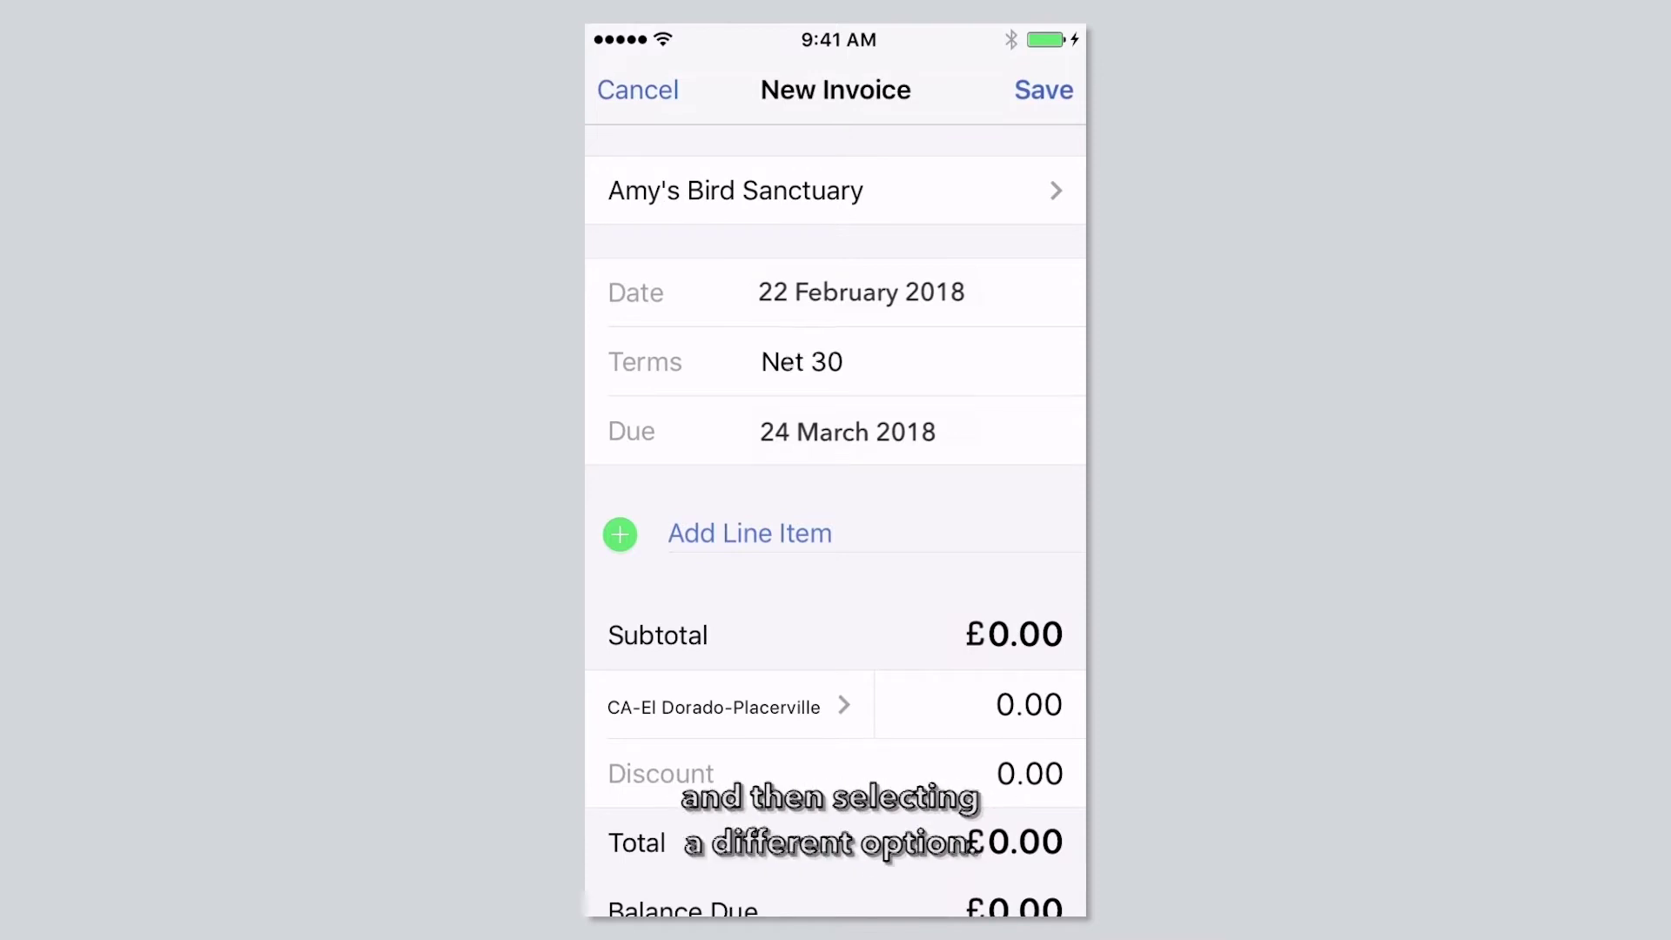
pyautogui.click(801, 361)
pyautogui.click(801, 361)
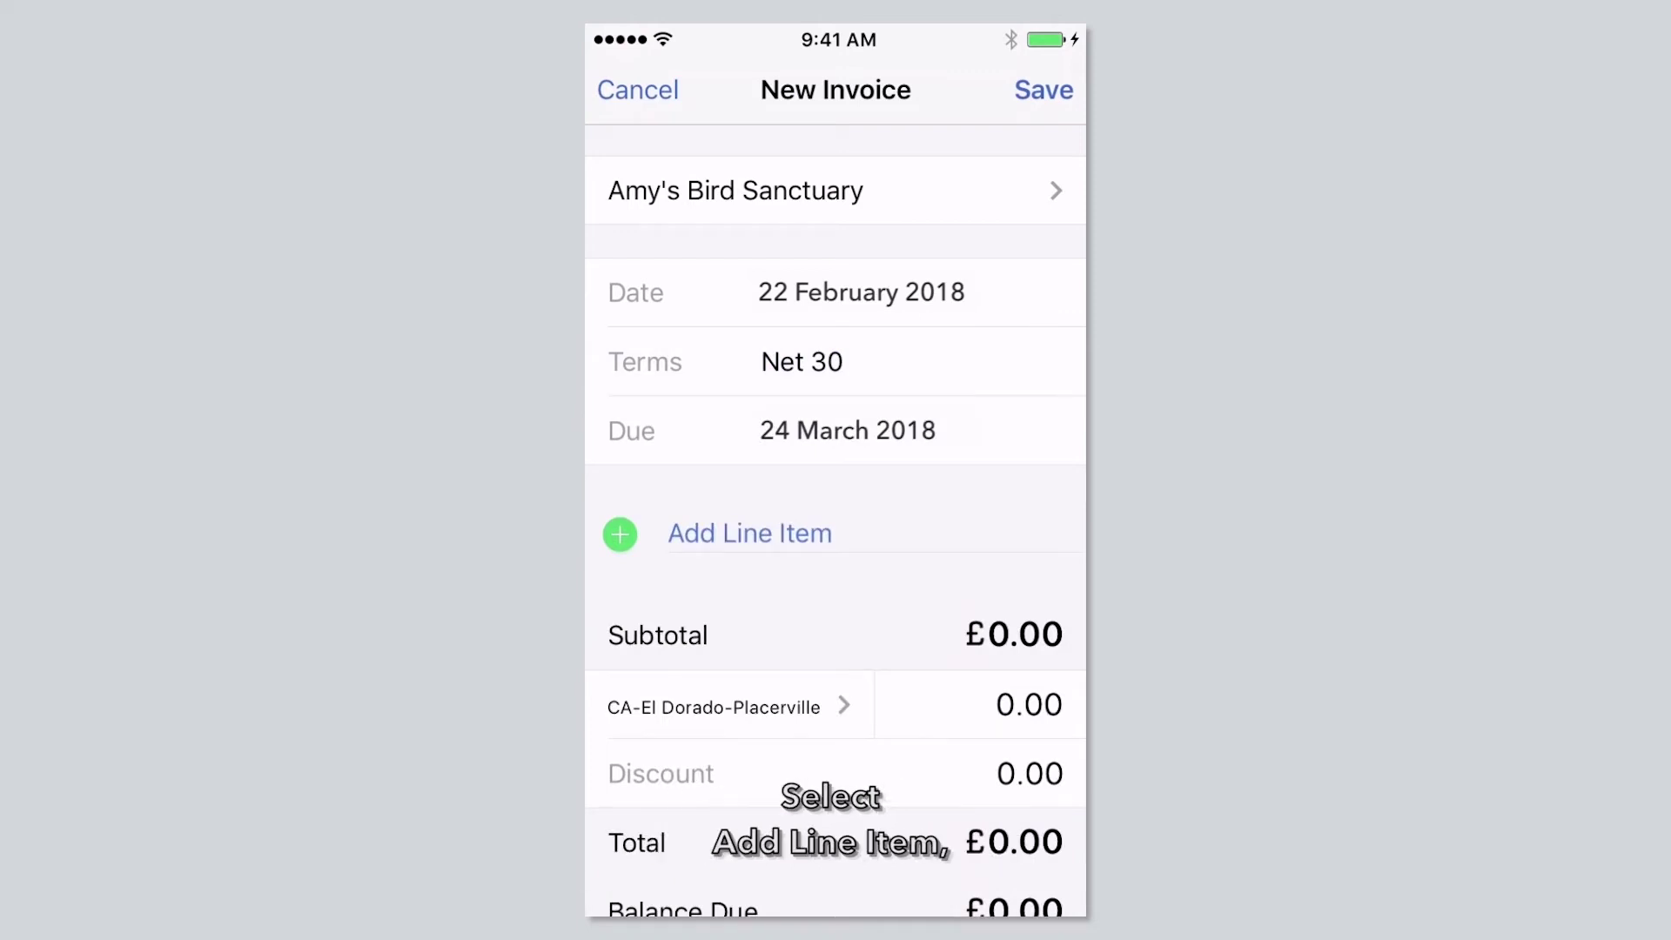
pyautogui.click(619, 526)
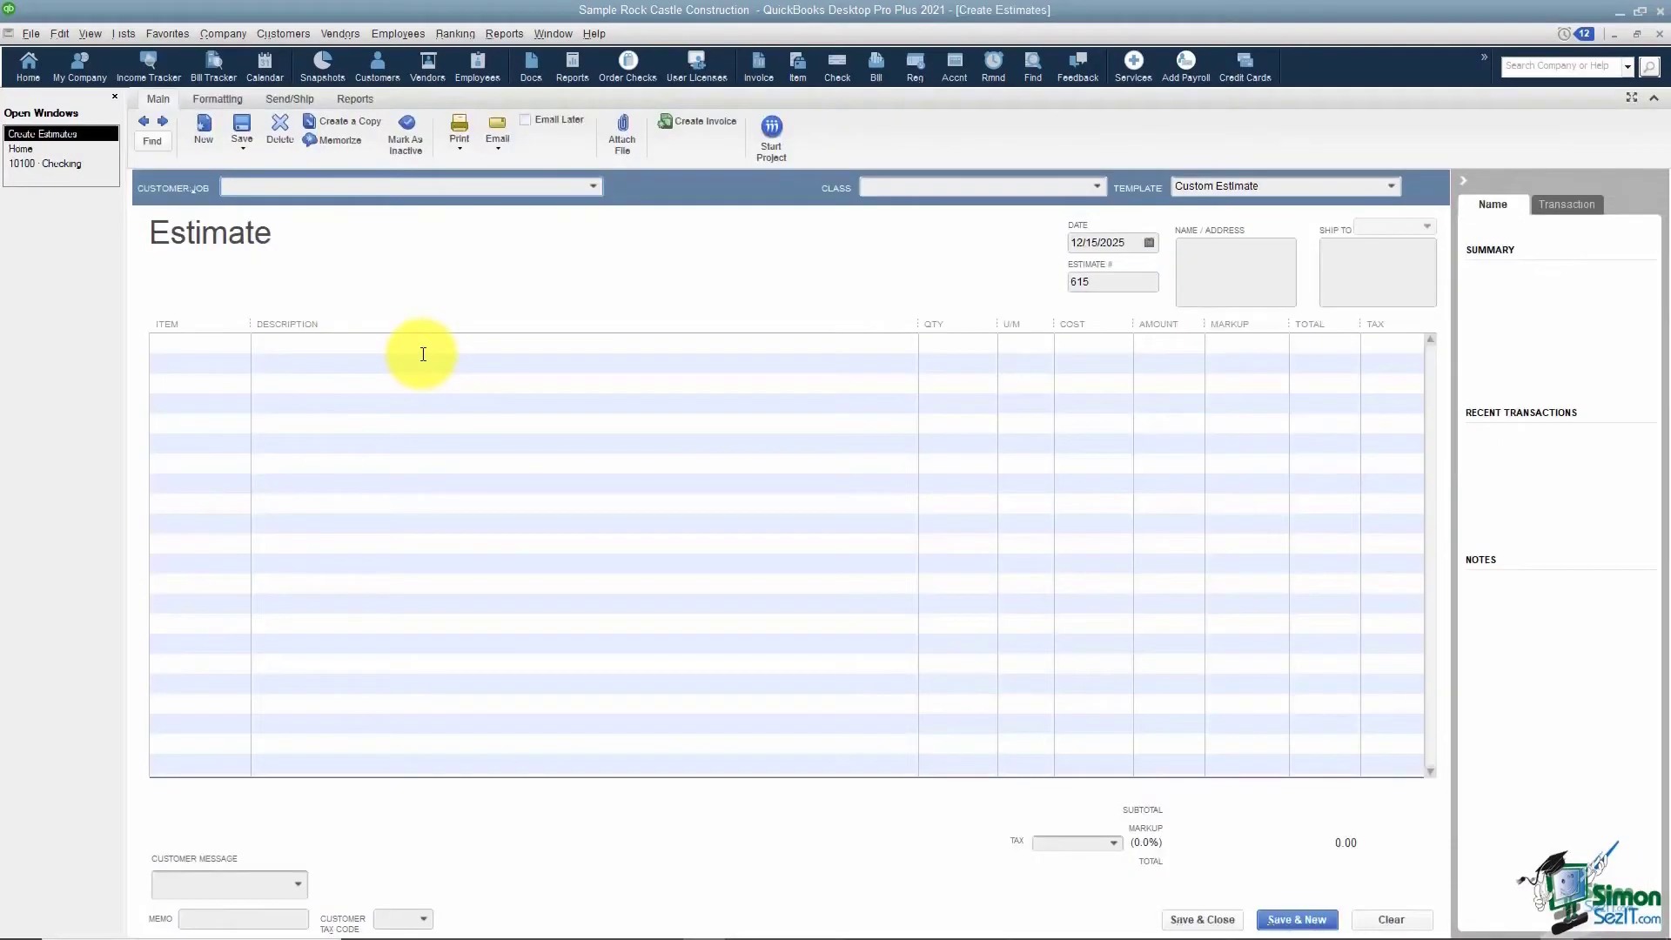
# - Choose the estimate's customer:job, then start a second line by typing 'Woo' as the item
pyautogui.click(591, 188)
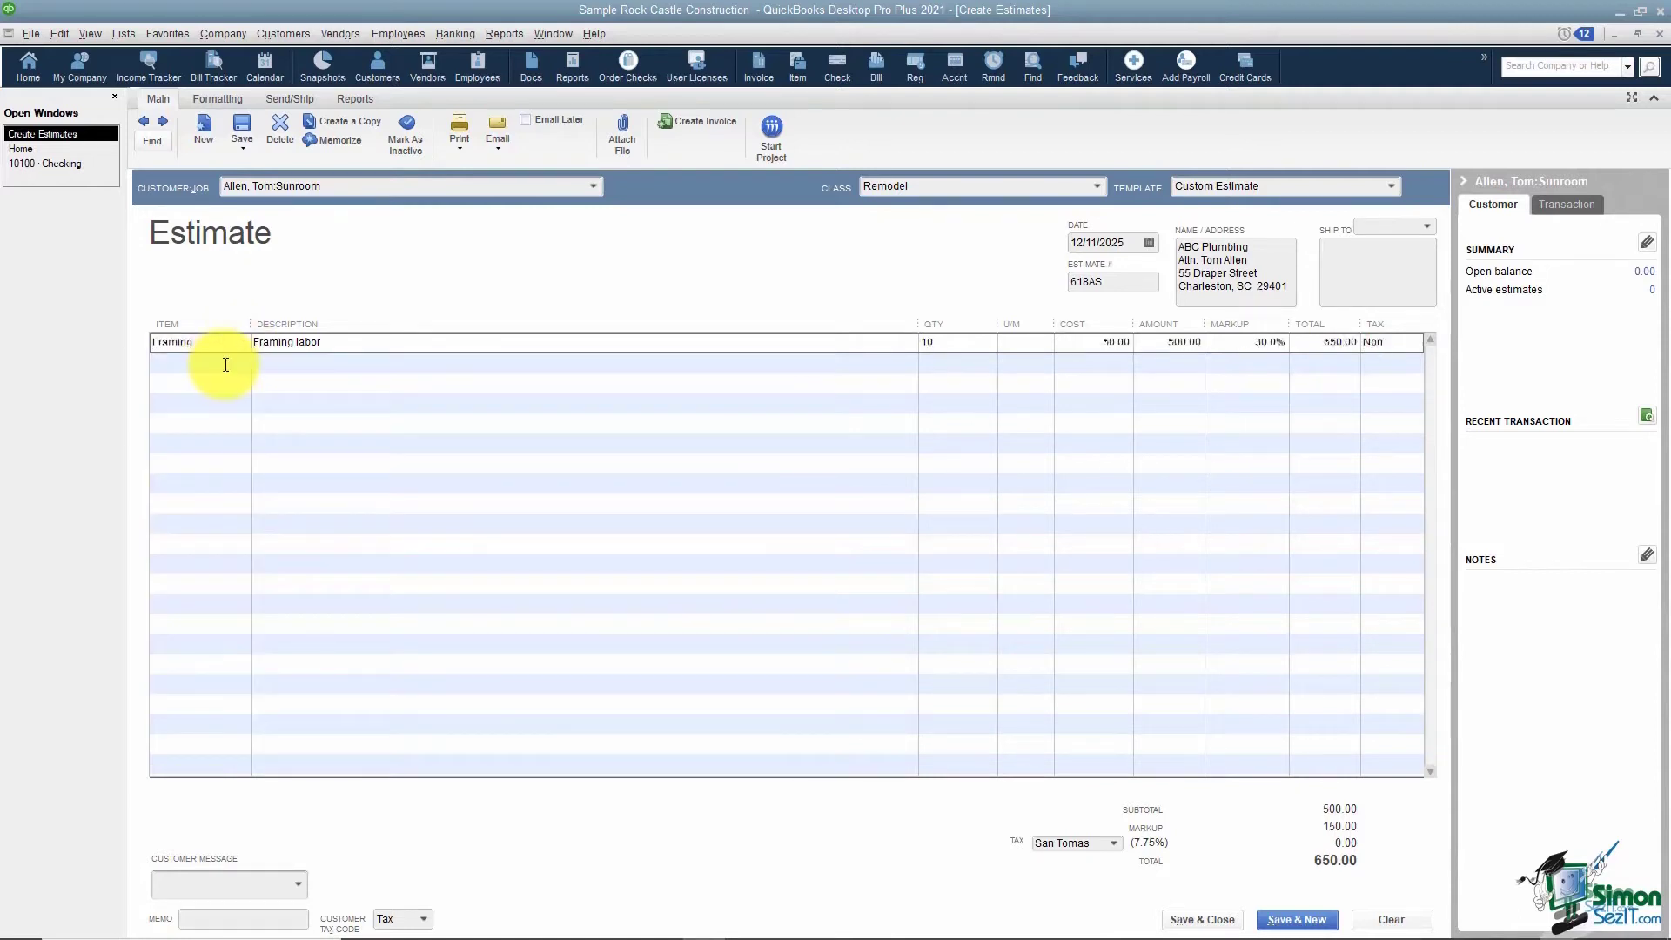
pyautogui.click(226, 365)
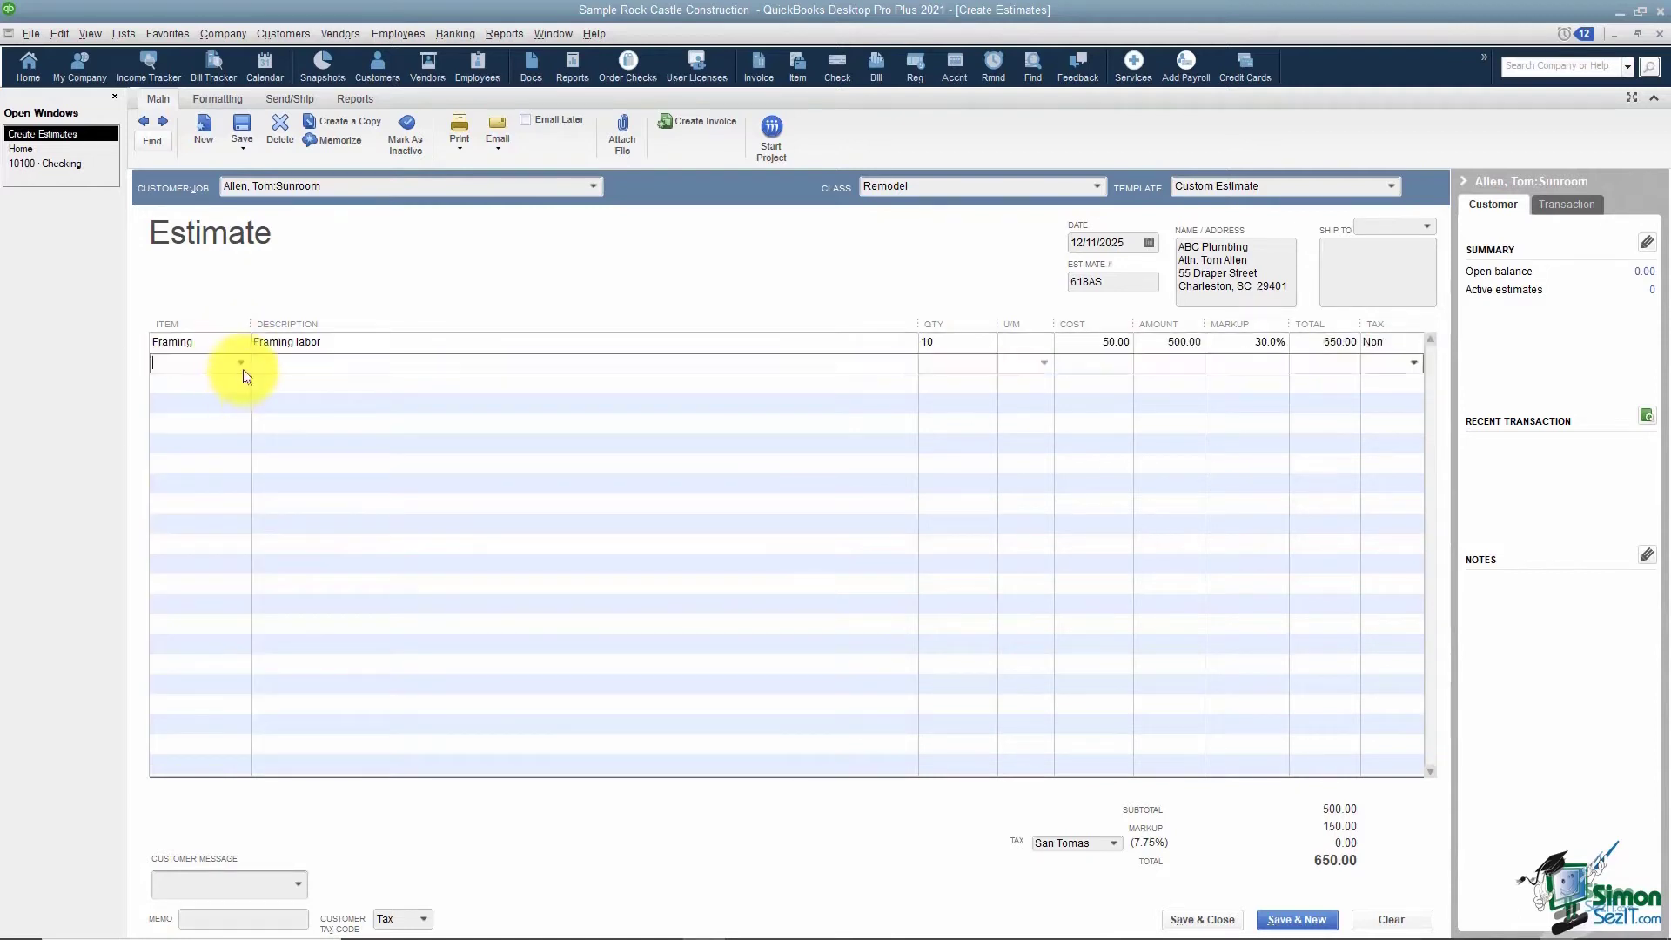
pyautogui.click(242, 363)
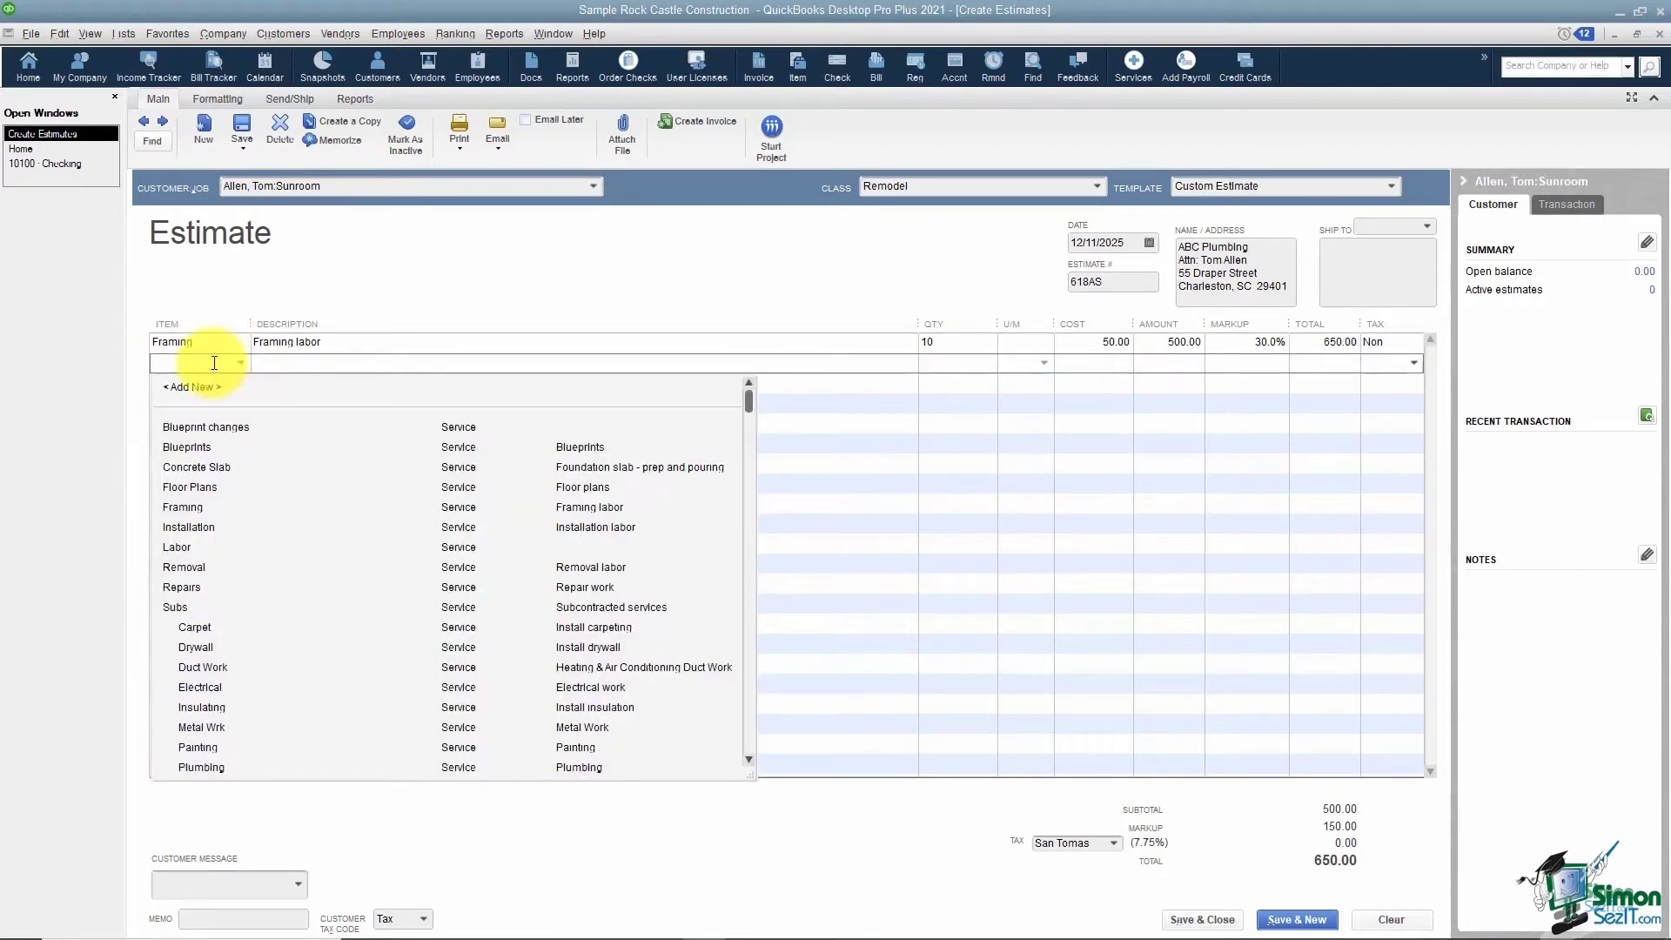
pyautogui.write('Woo')
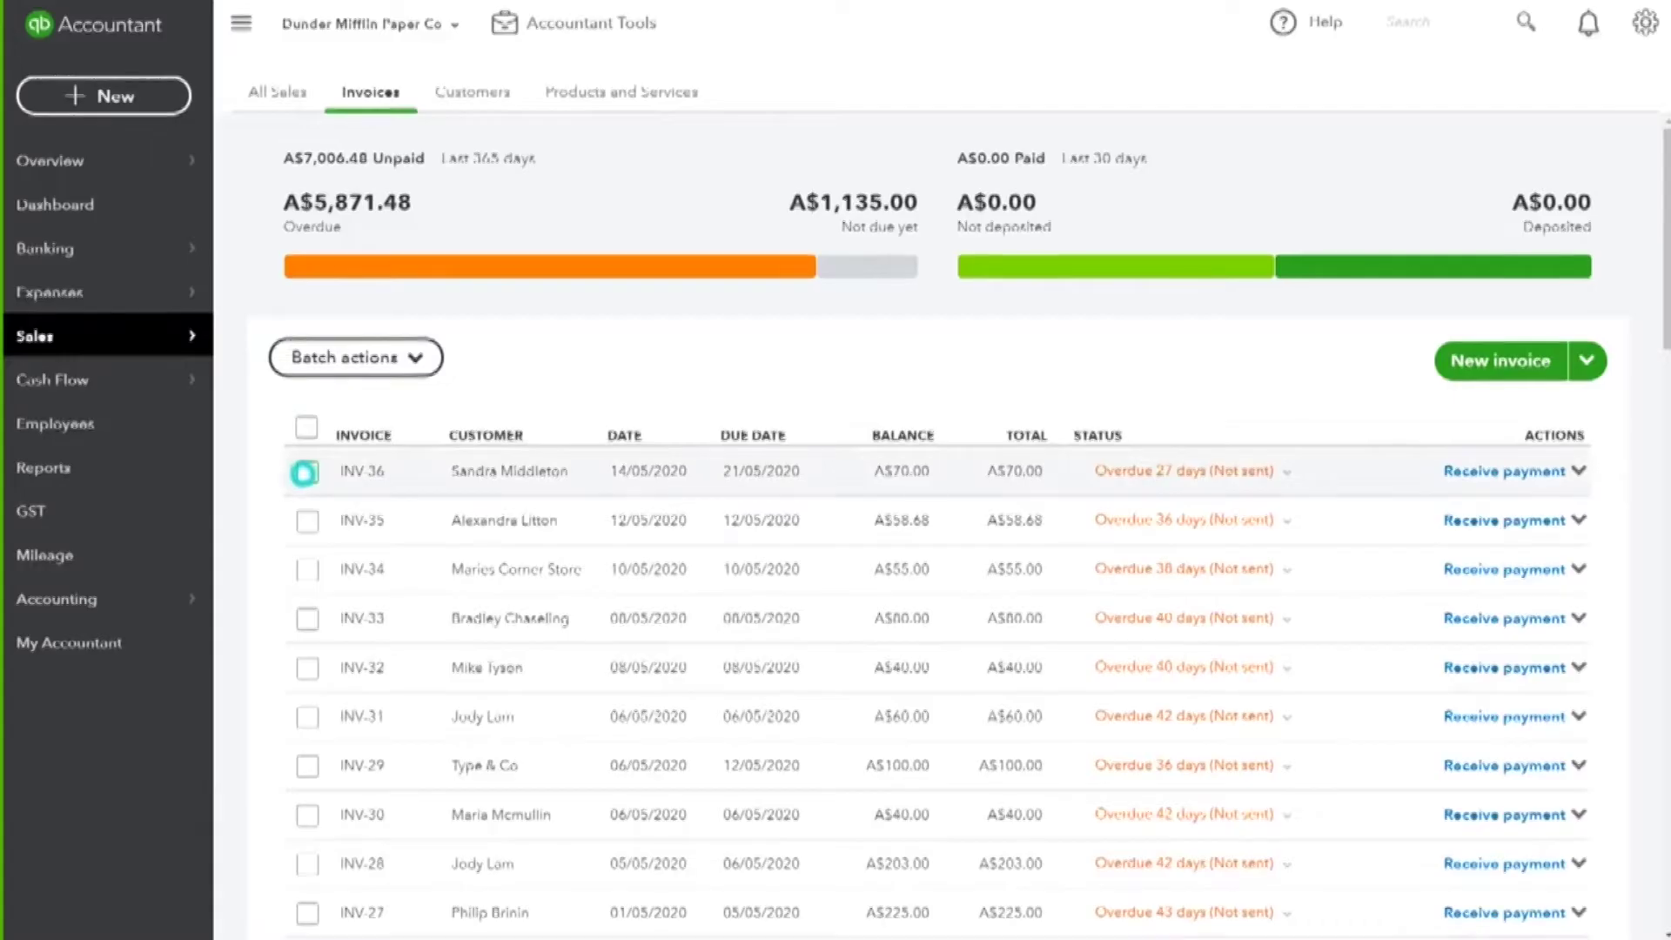
# - Tick invoices INV-36, INV-35 and INV-34 and try sending them payment reminders
pyautogui.click(307, 472)
pyautogui.click(307, 521)
pyautogui.click(307, 570)
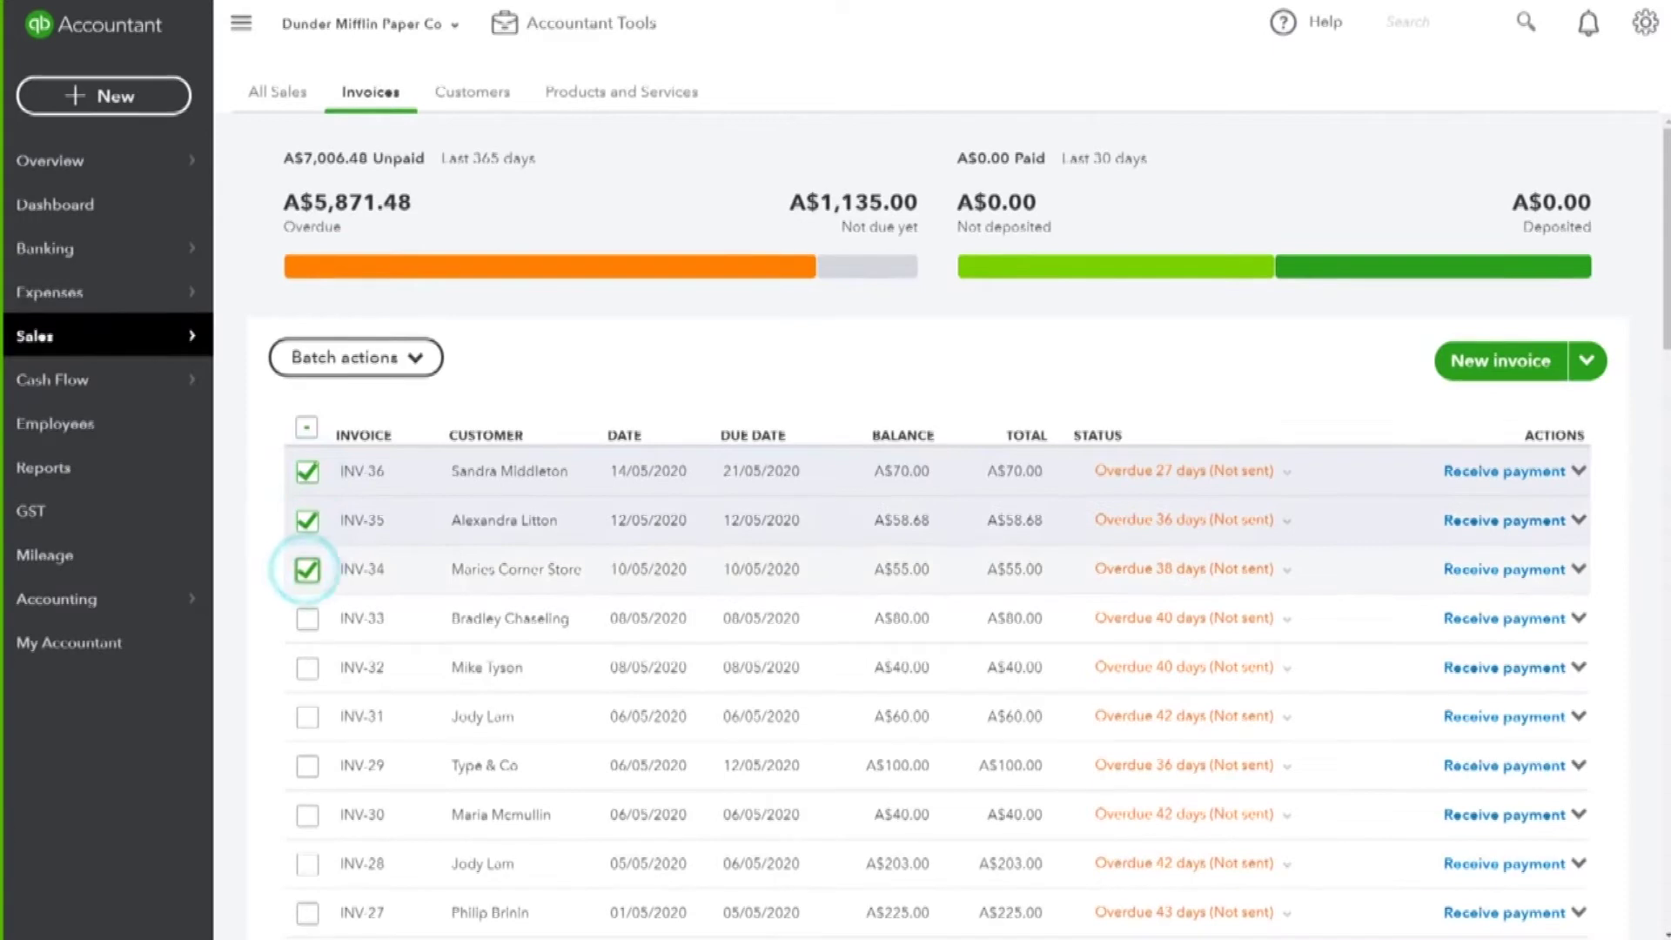
pyautogui.click(423, 357)
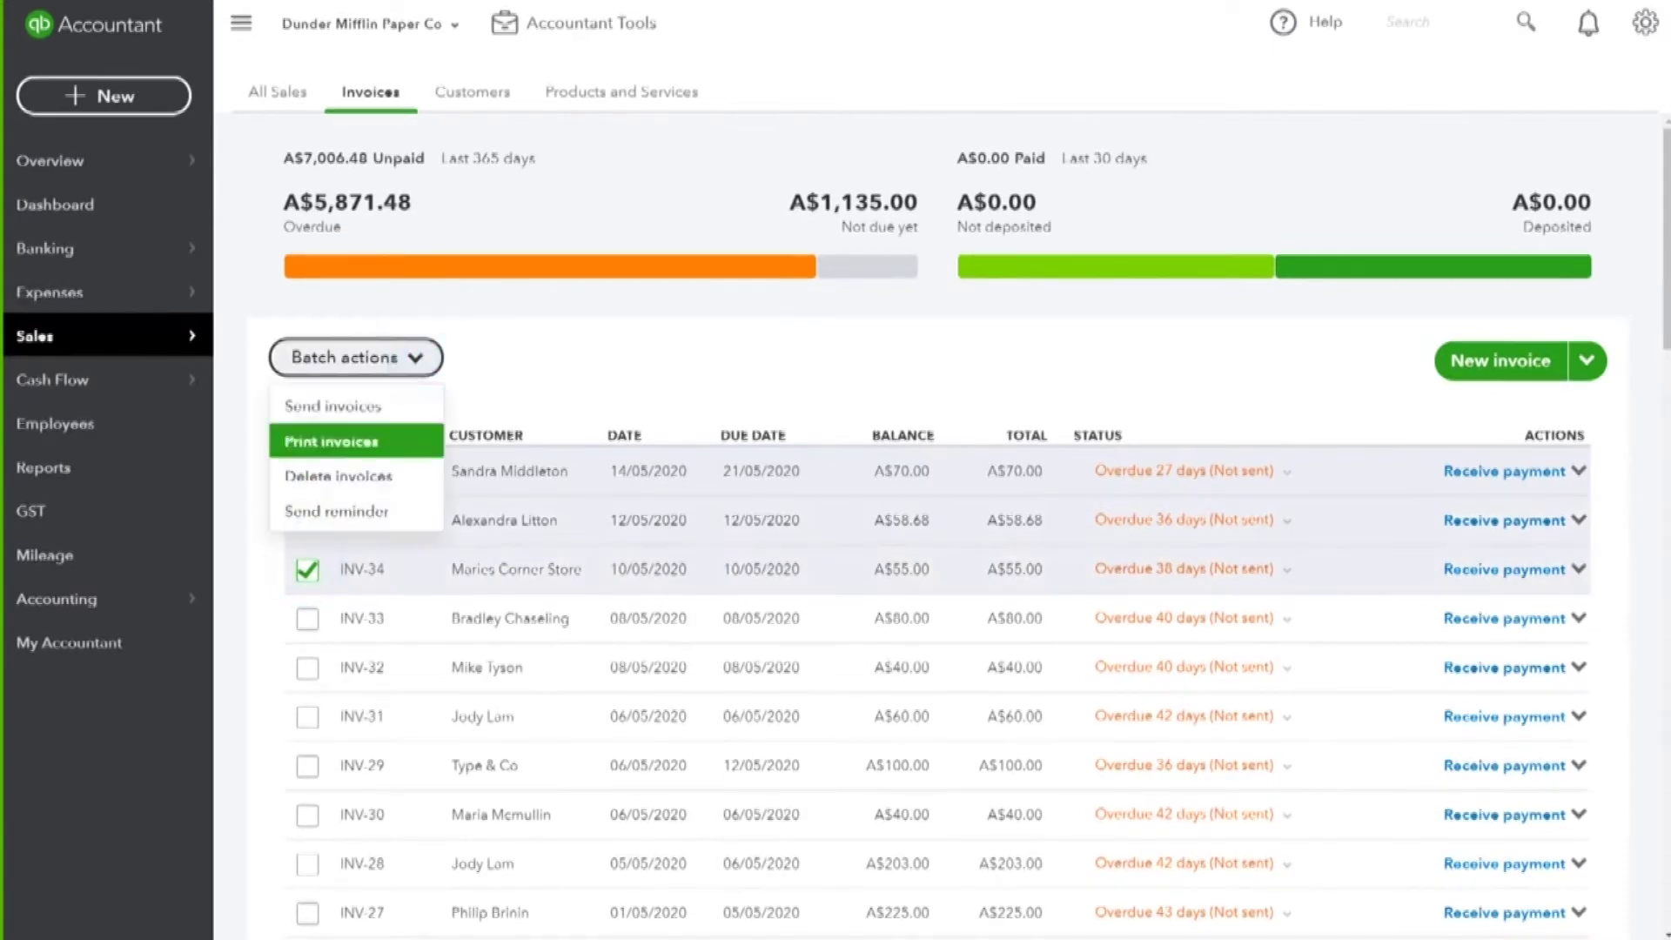
pyautogui.click(401, 515)
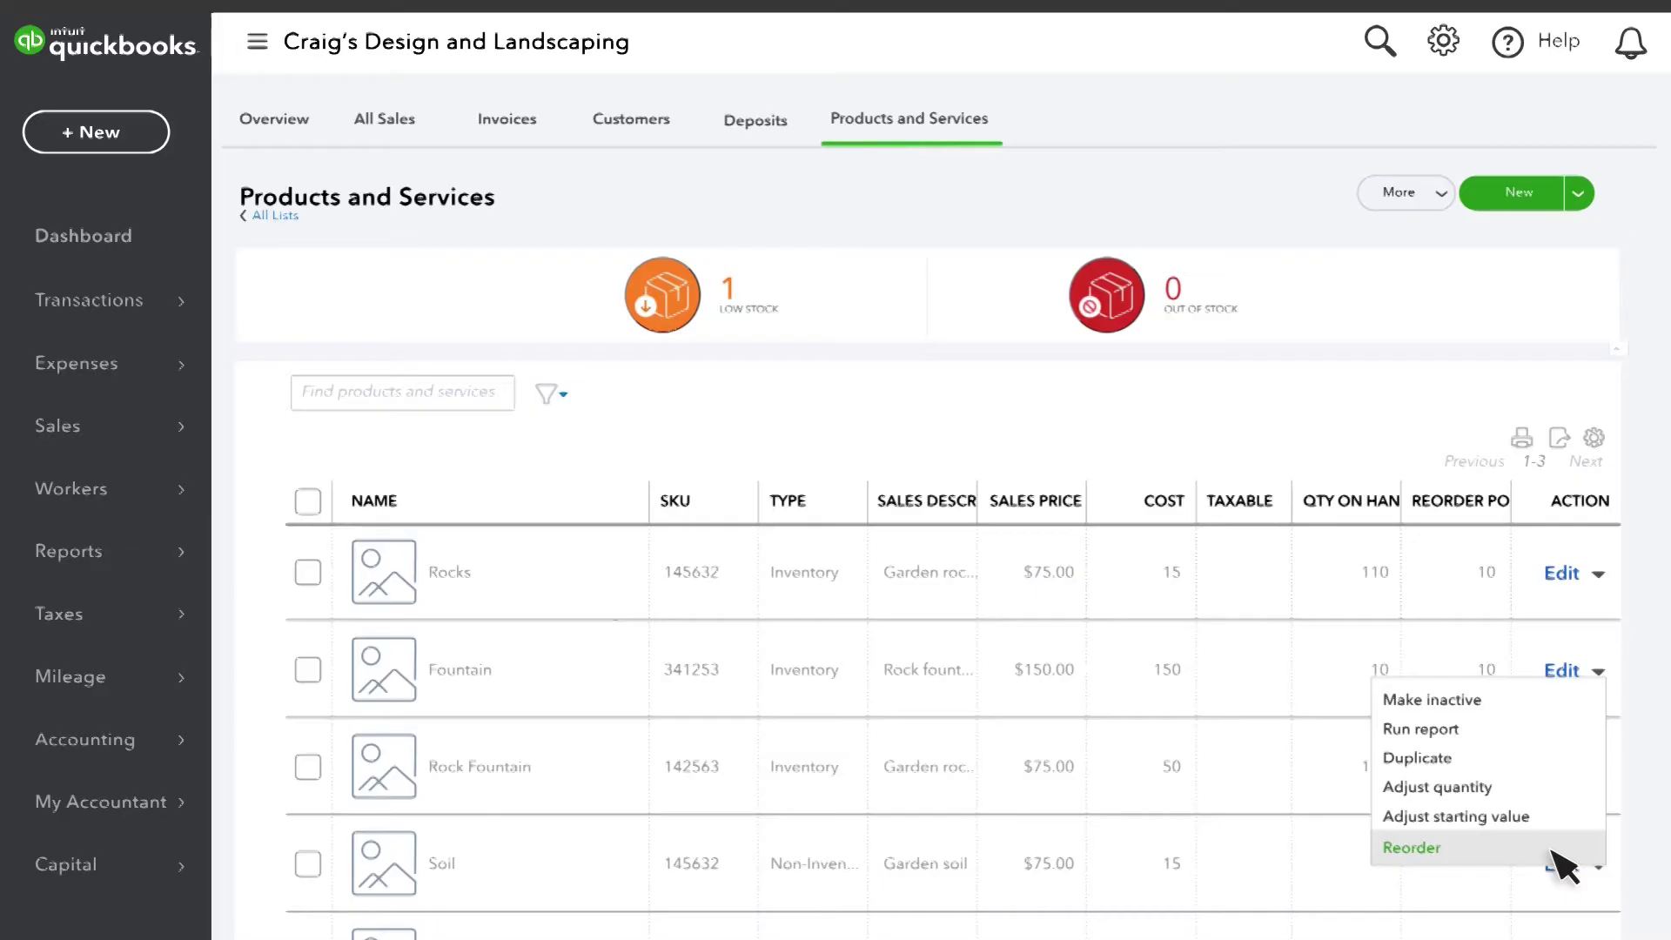
pyautogui.click(1410, 839)
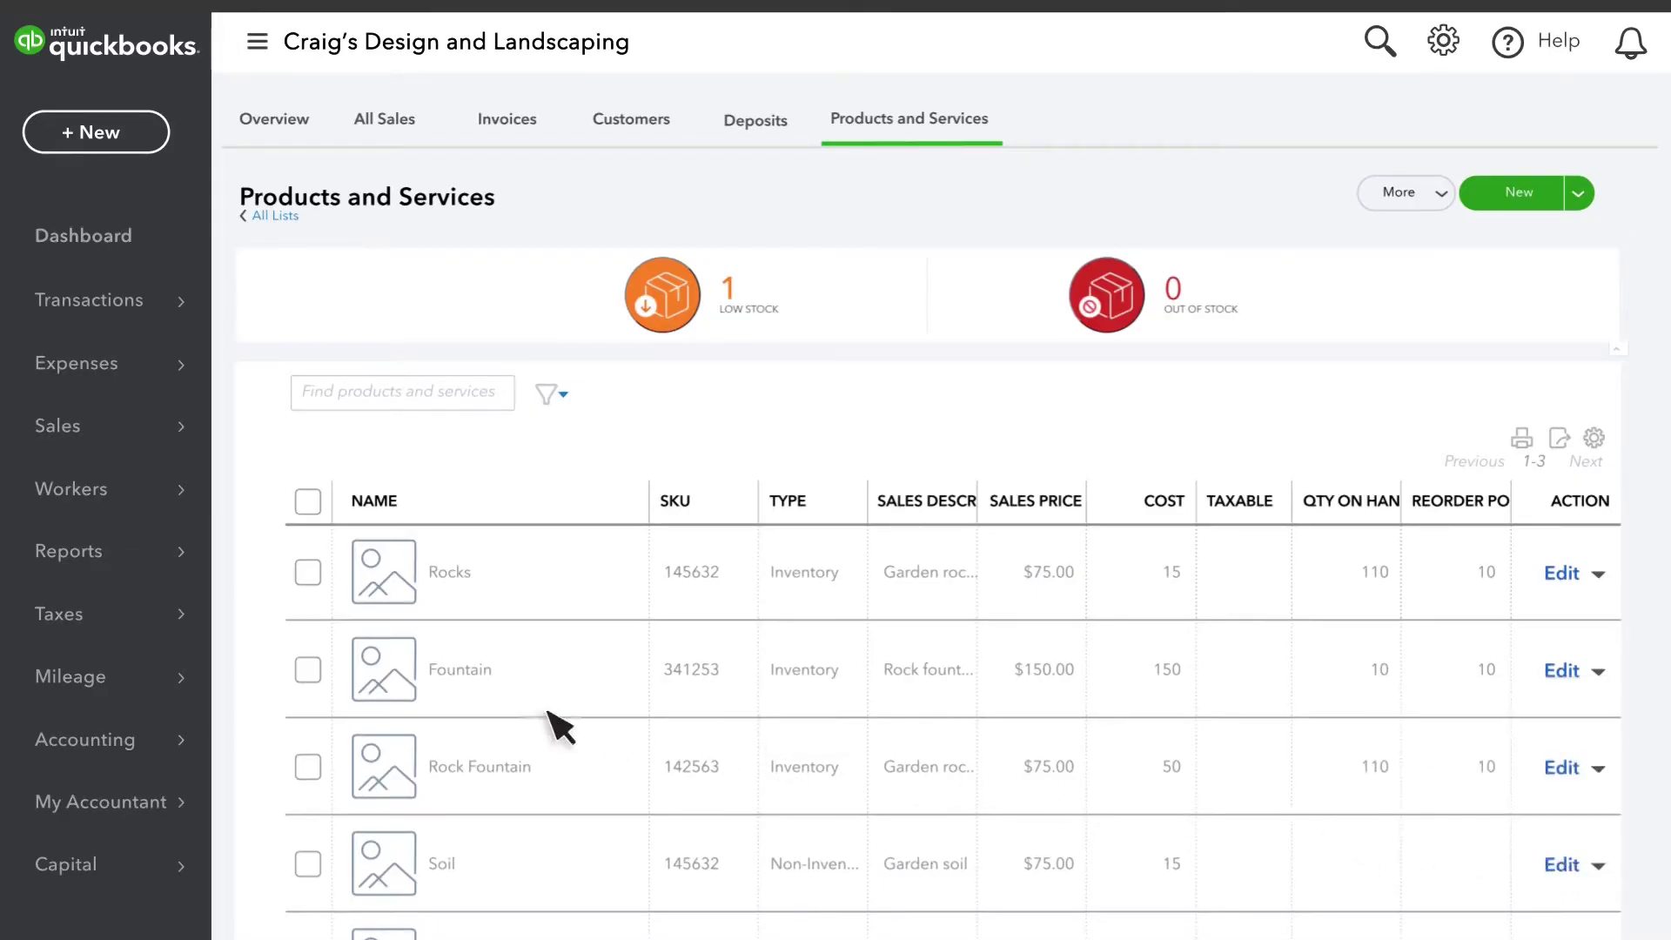
# - Reorder the Fountain and Rock Fountain products on a new purchase order
pyautogui.click(308, 767)
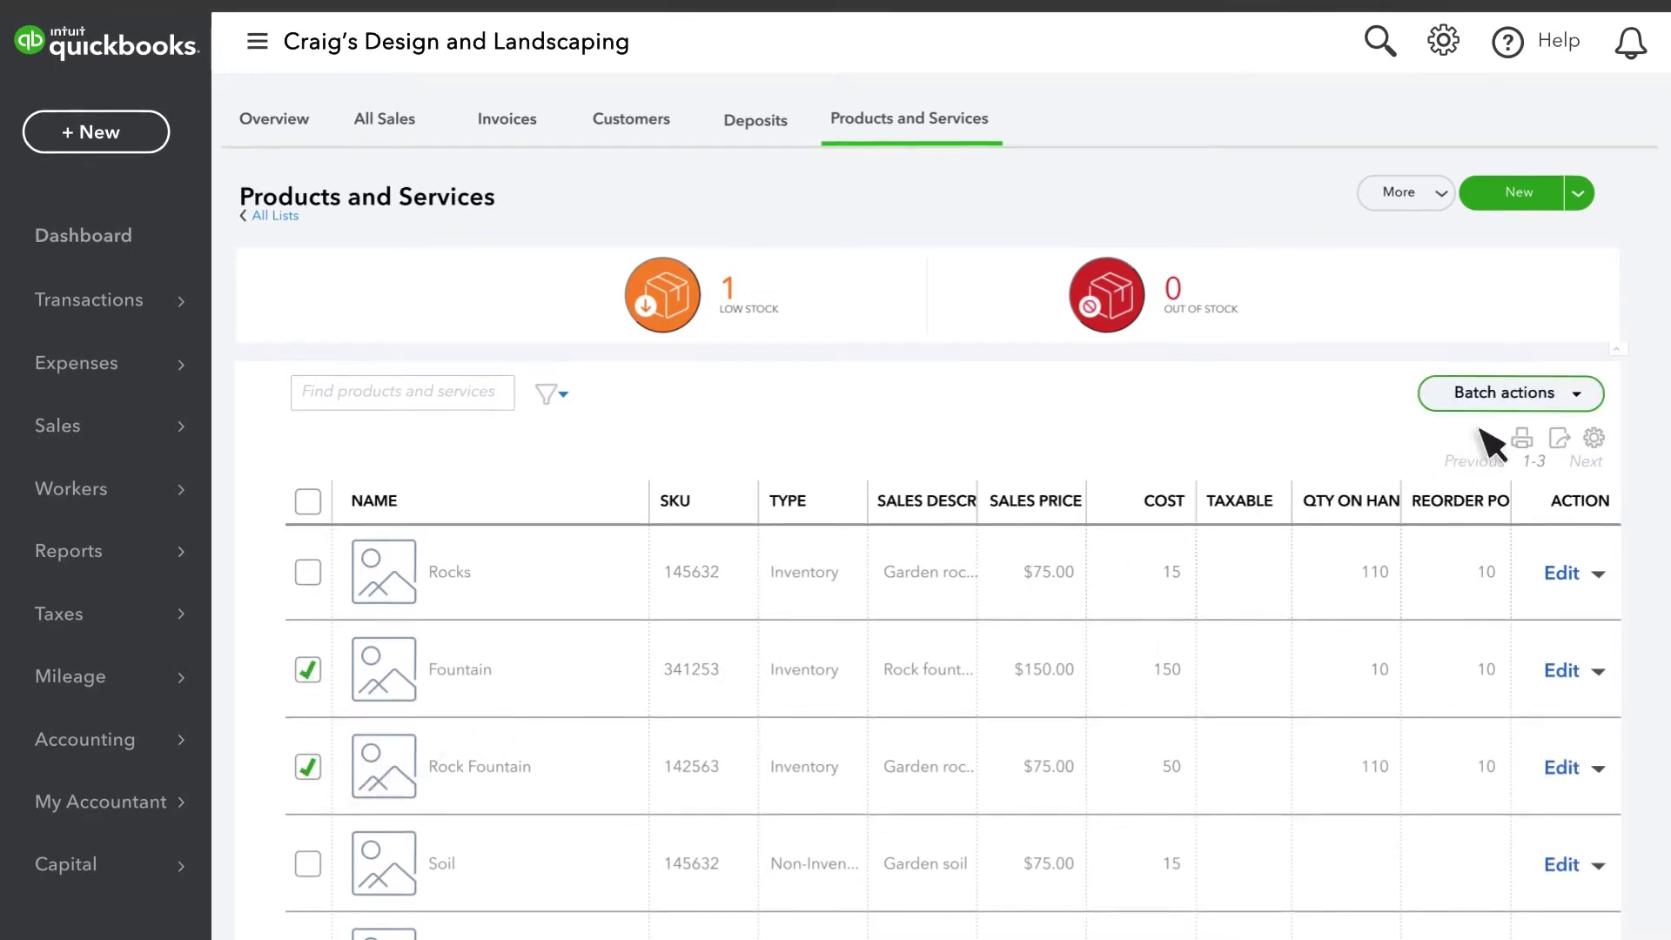
pyautogui.click(1580, 400)
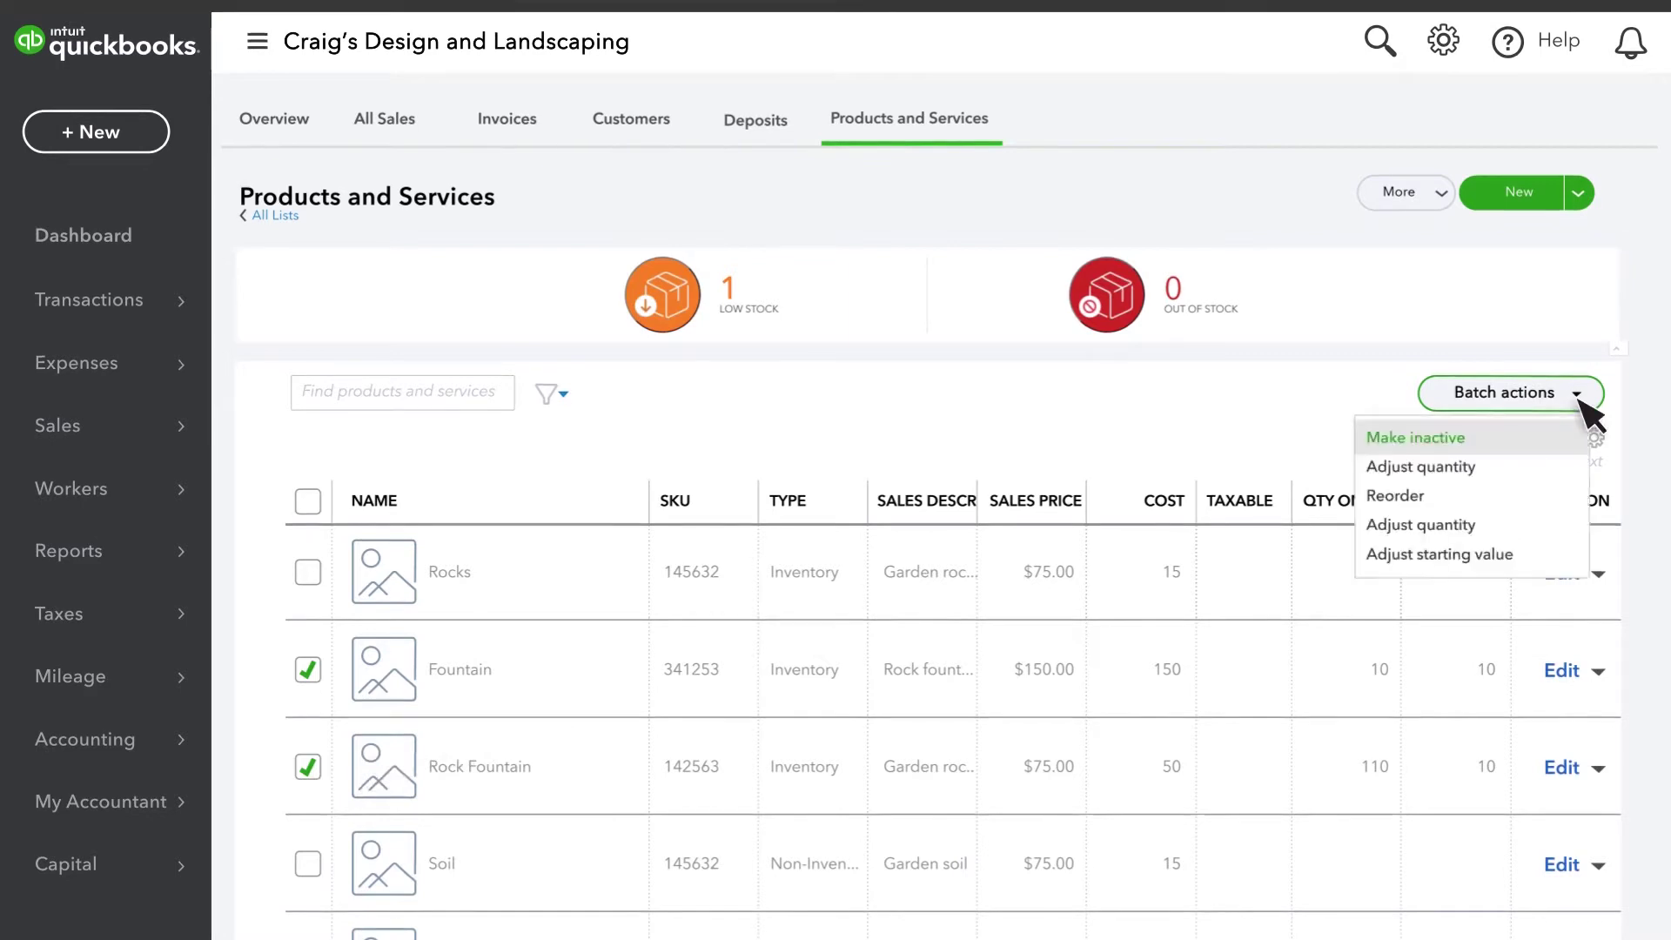
pyautogui.click(1395, 496)
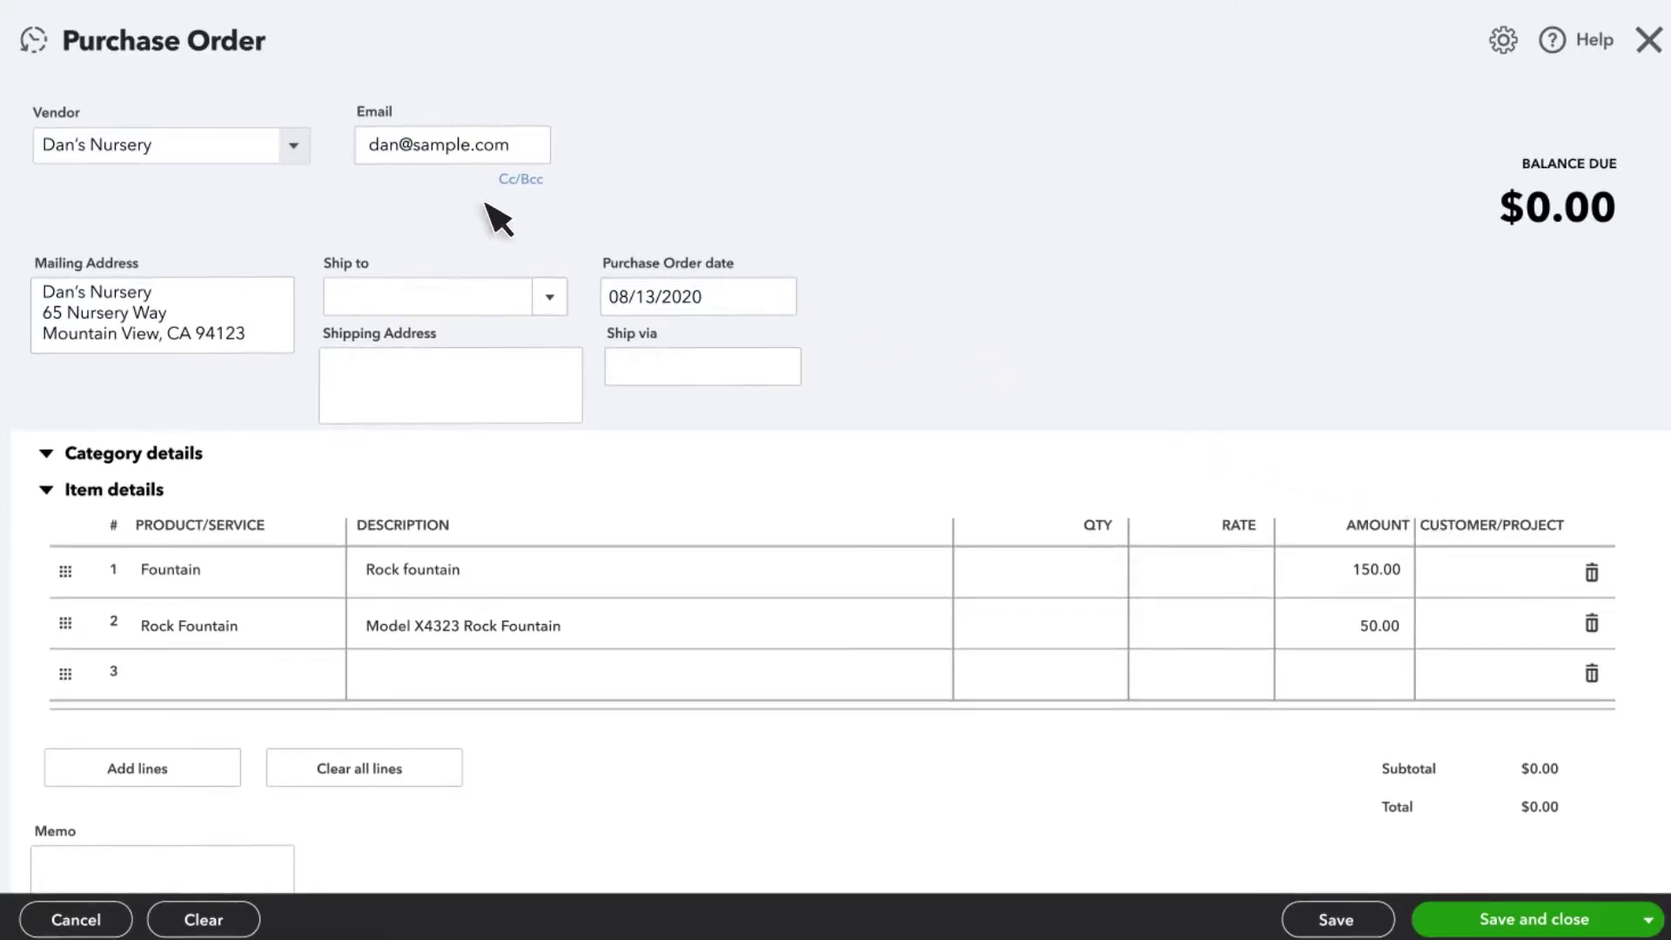
pyautogui.click(294, 147)
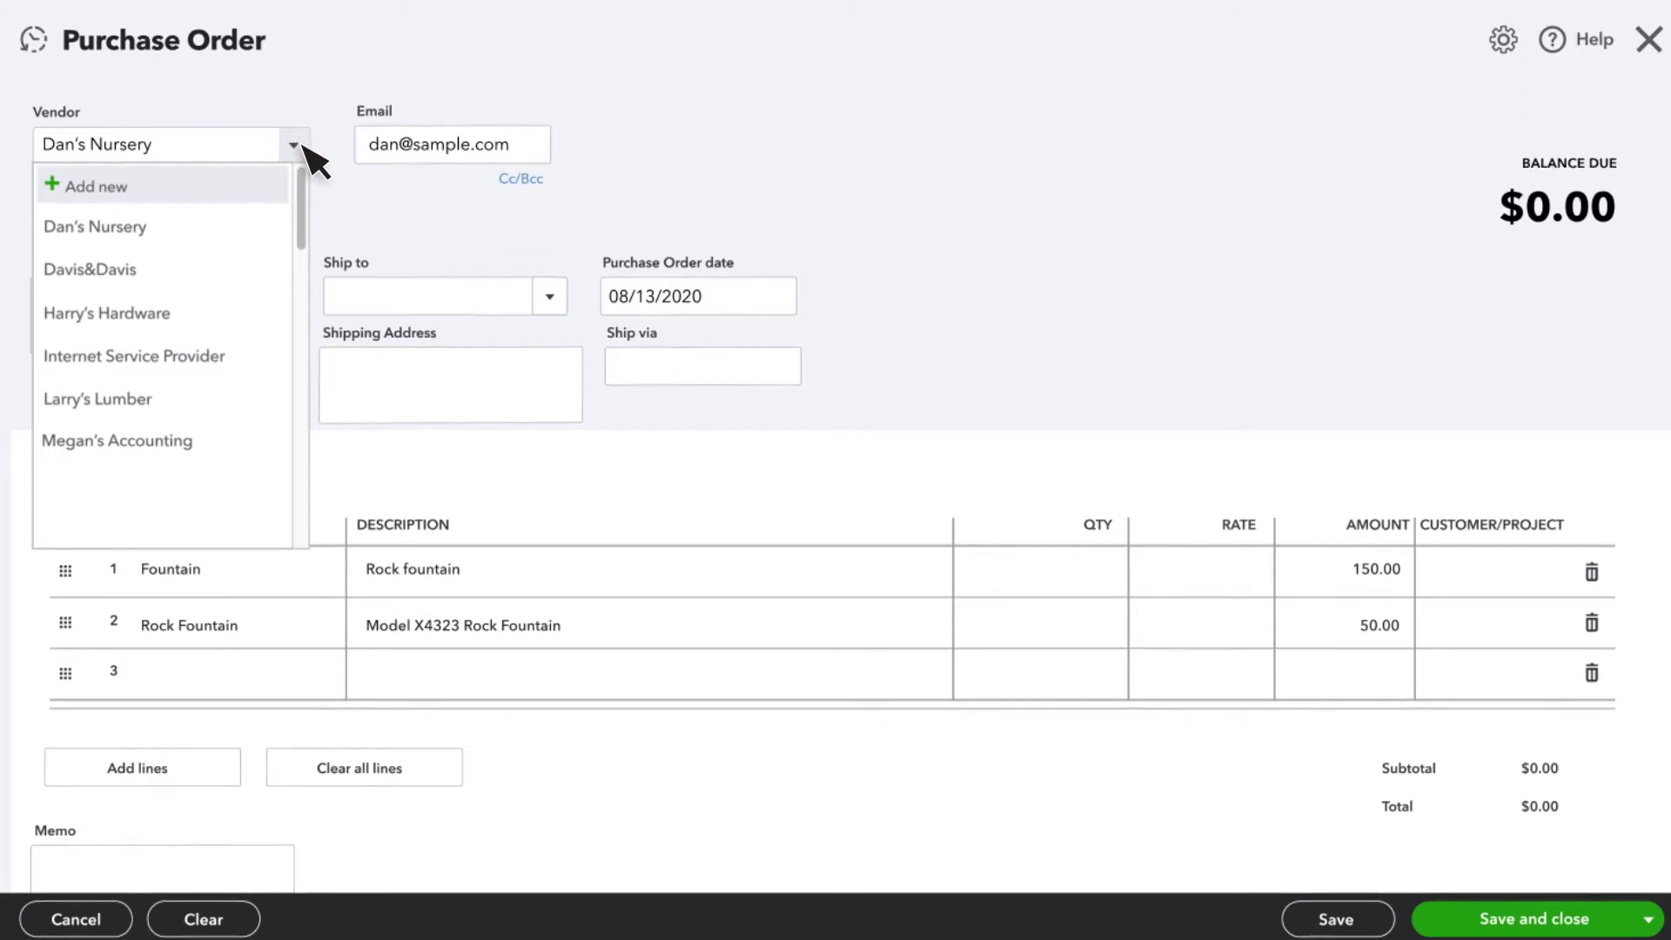
pyautogui.click(300, 147)
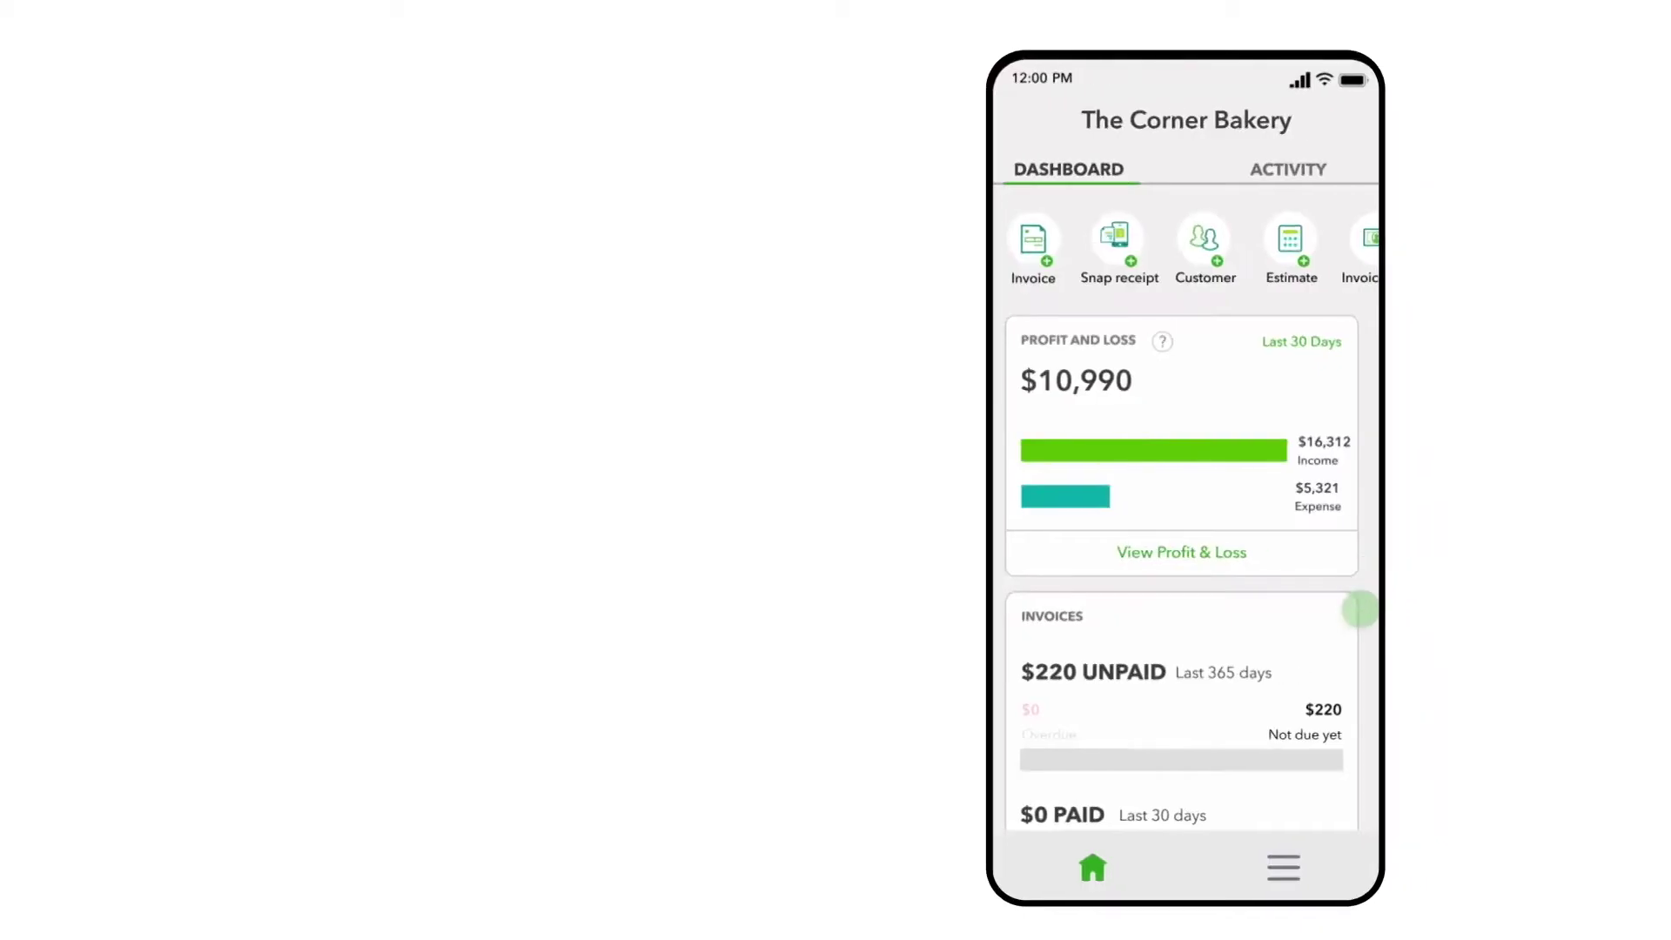
# - Show the app's shortcut menu, then return to the dashboard home screen
pyautogui.click(1298, 864)
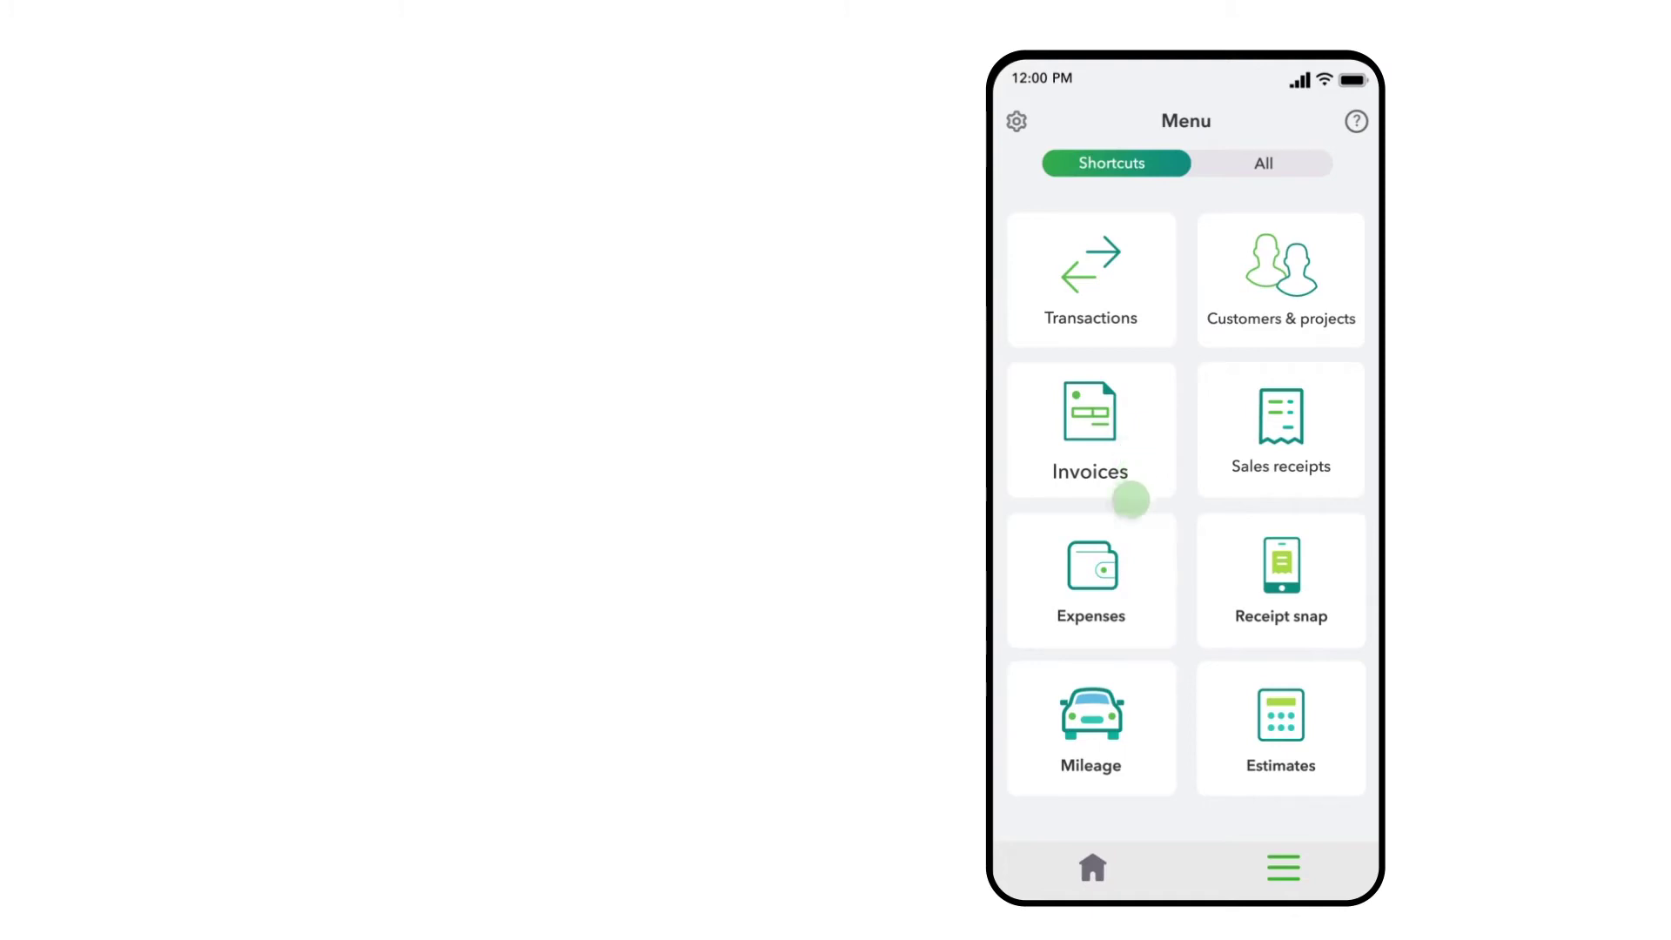
pyautogui.click(1079, 866)
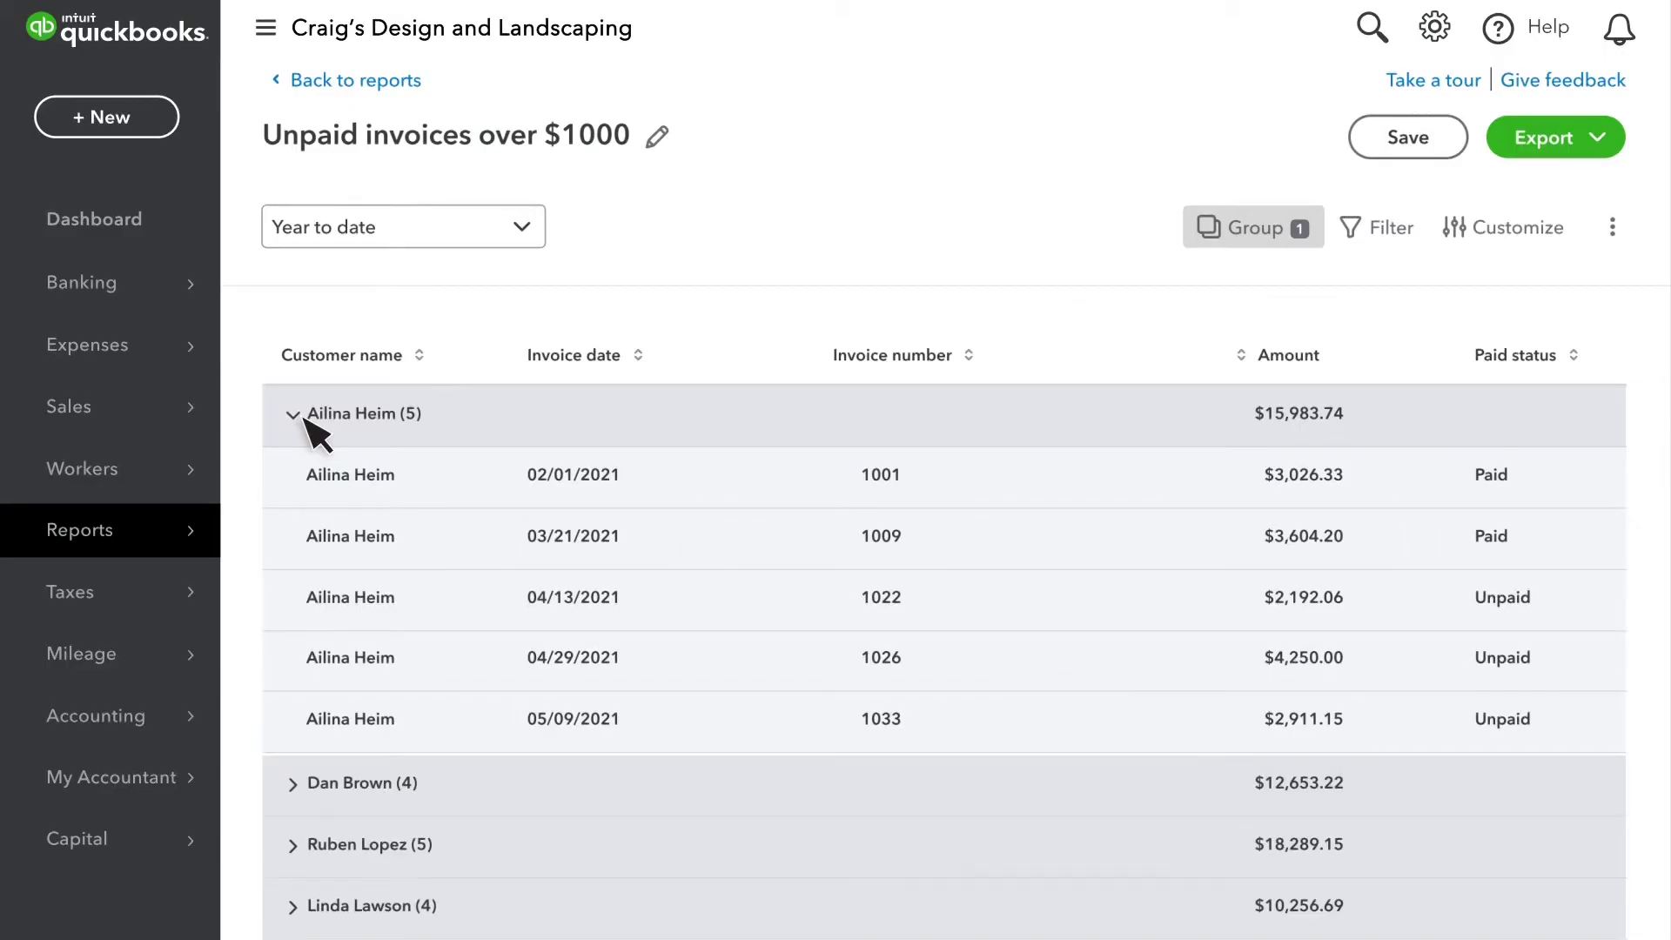
# - Add a Paid status subgroup under customer and expand the first customer's paid invoices
pyautogui.click(1223, 231)
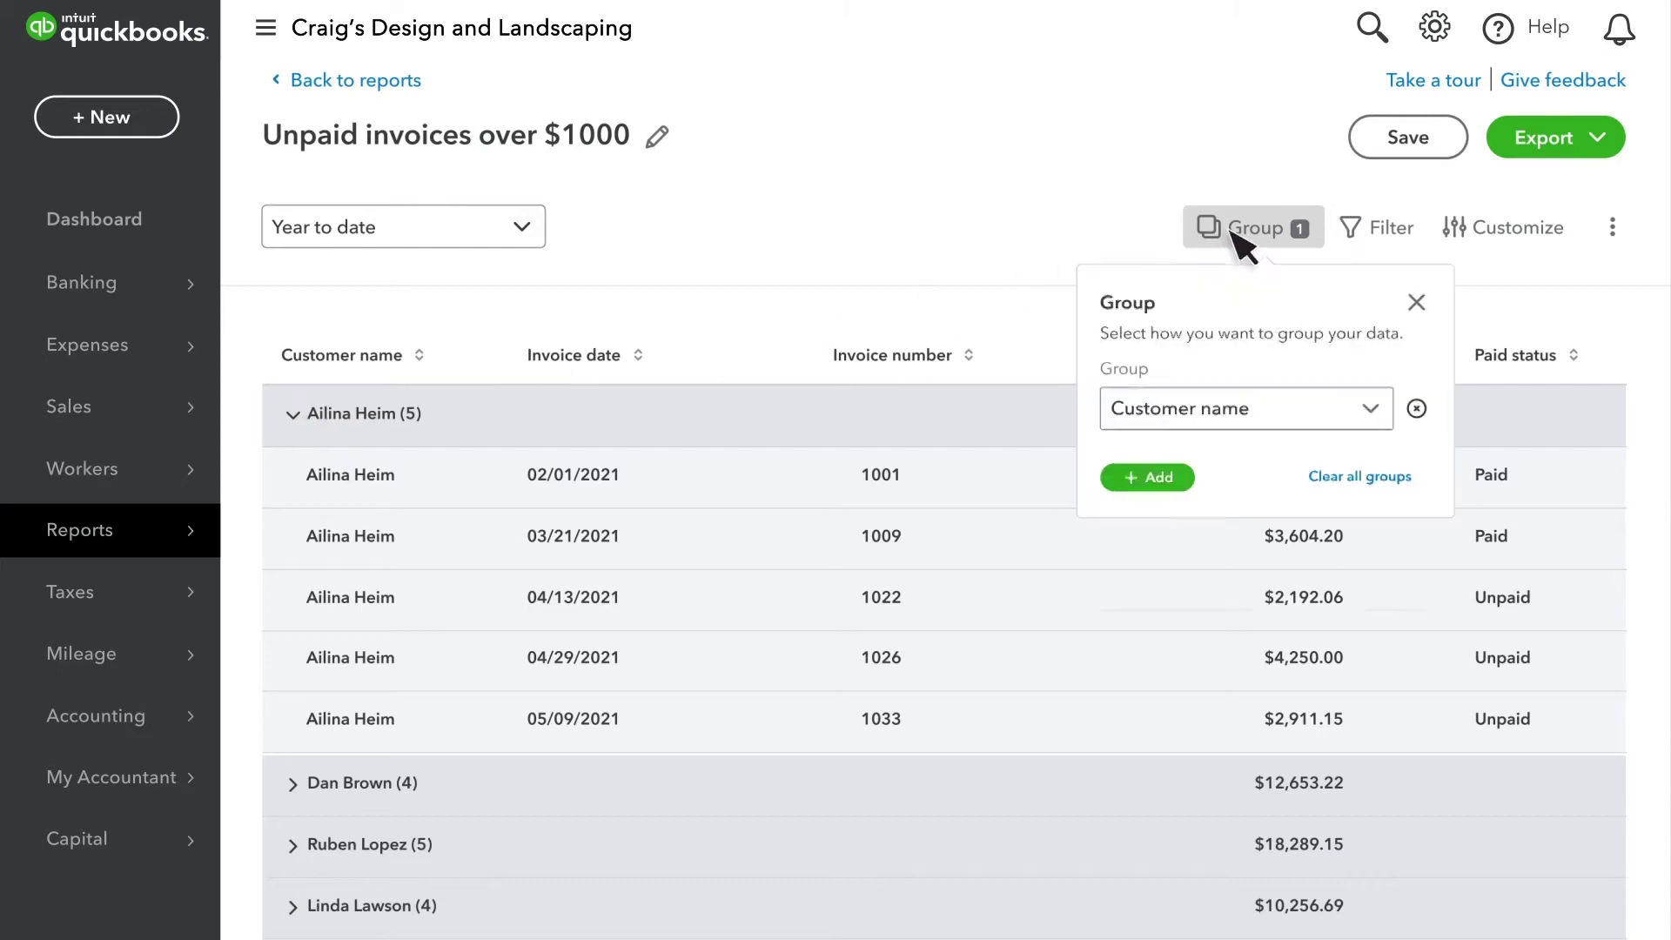
pyautogui.click(1151, 478)
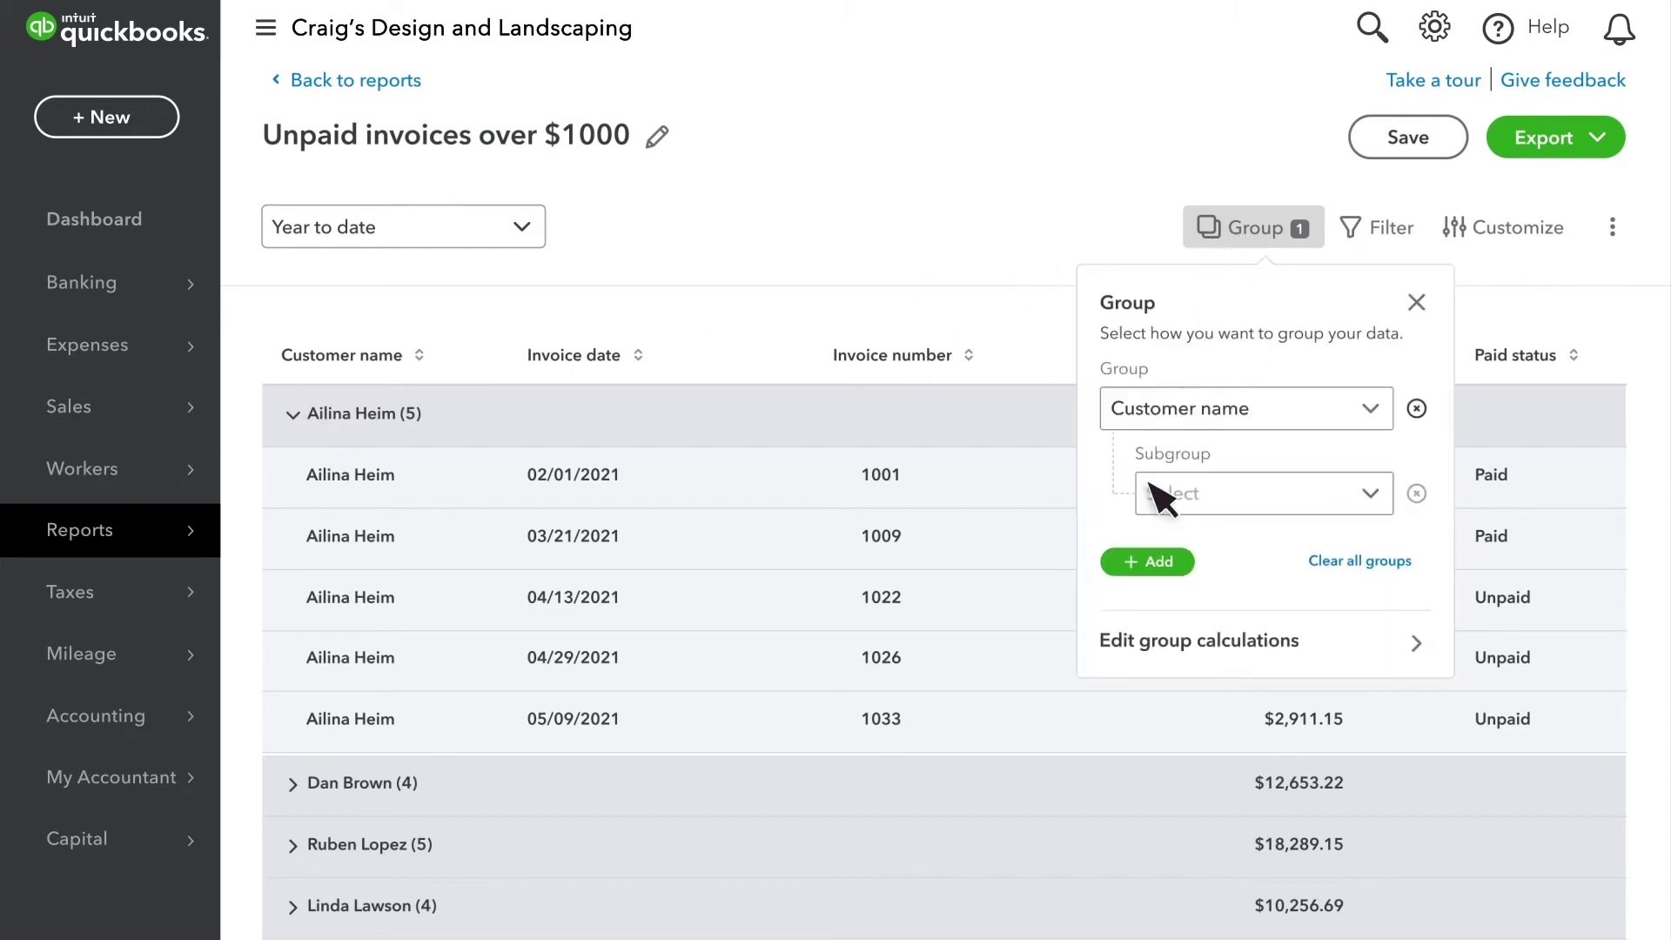
pyautogui.click(1382, 493)
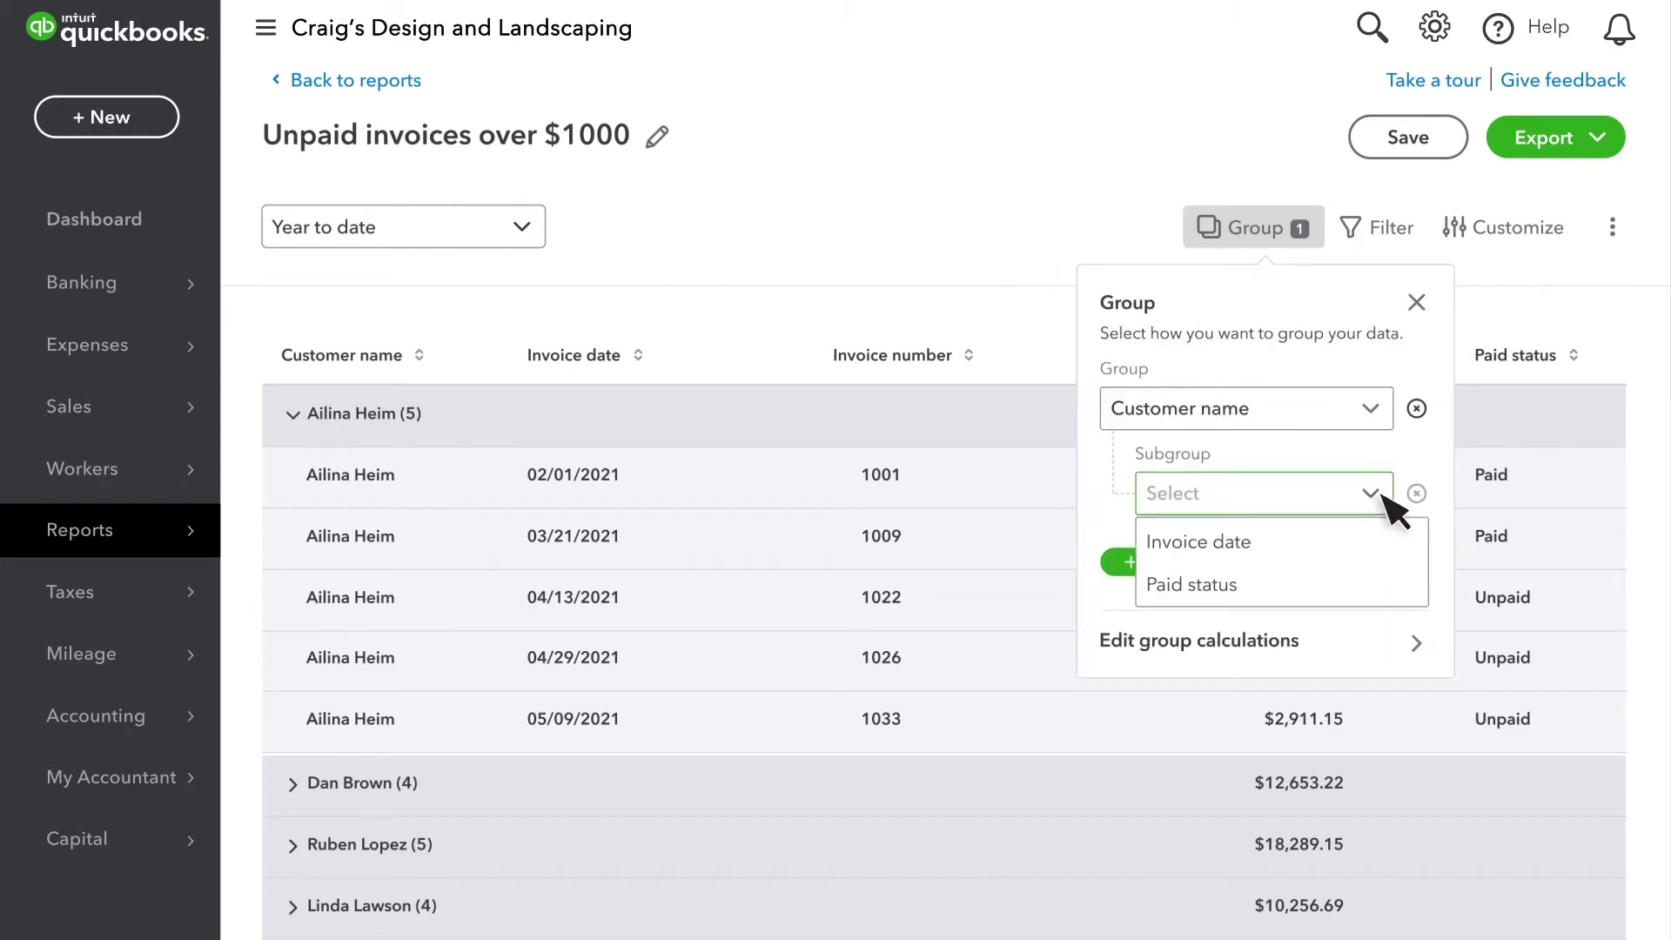
pyautogui.click(1275, 583)
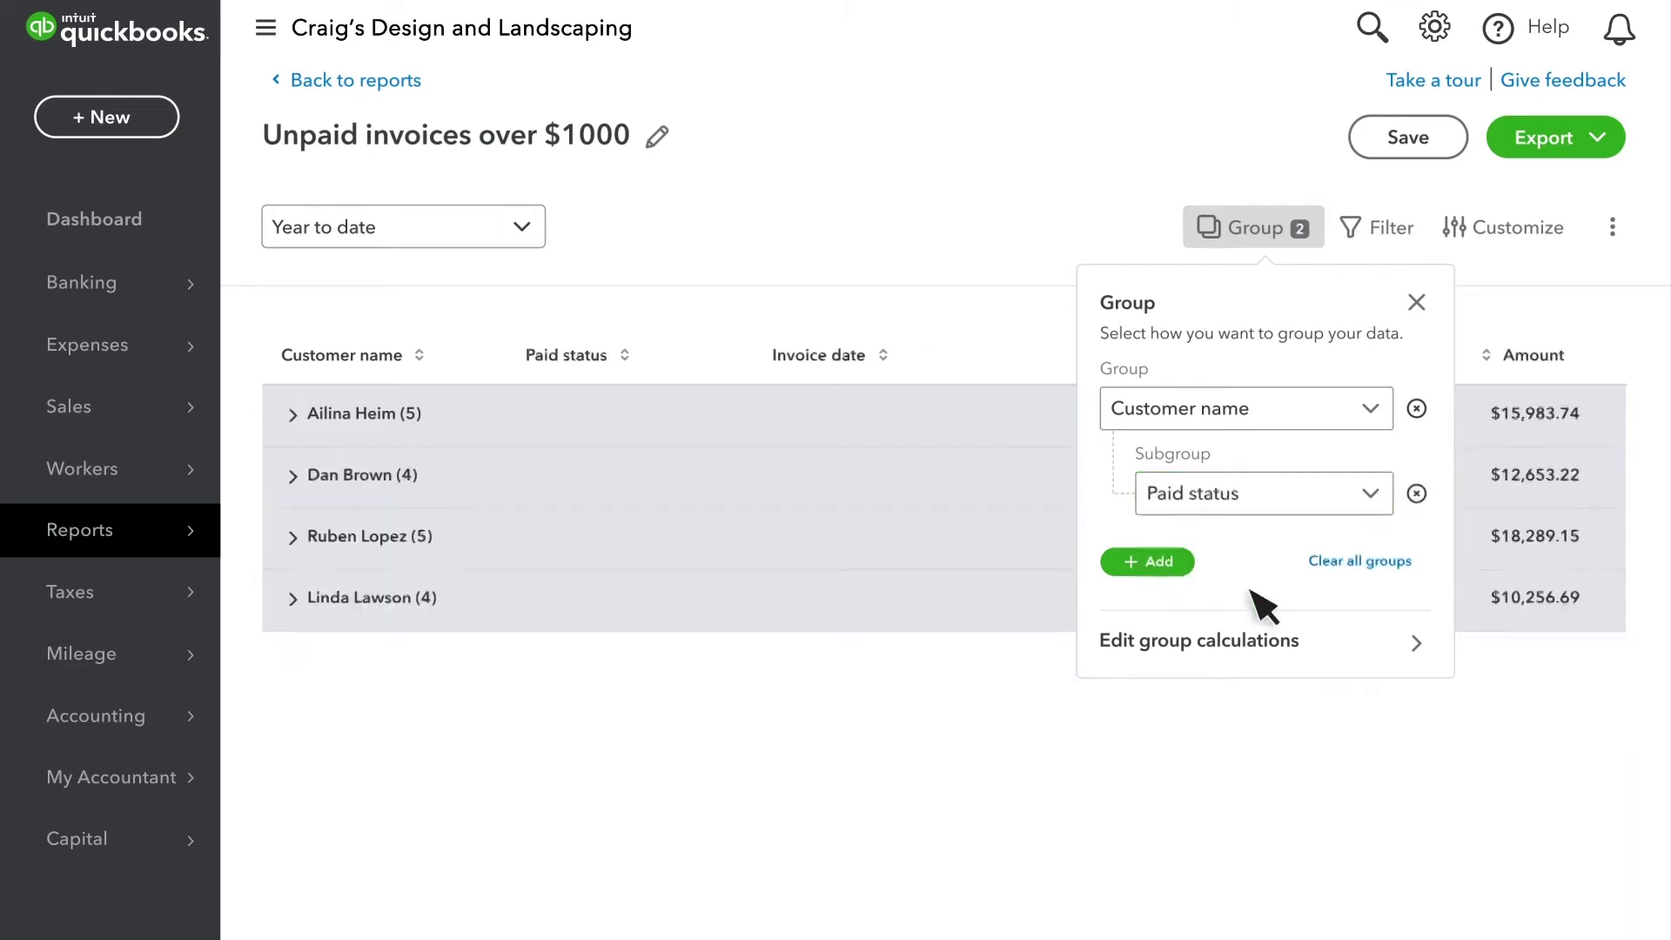
pyautogui.click(1197, 703)
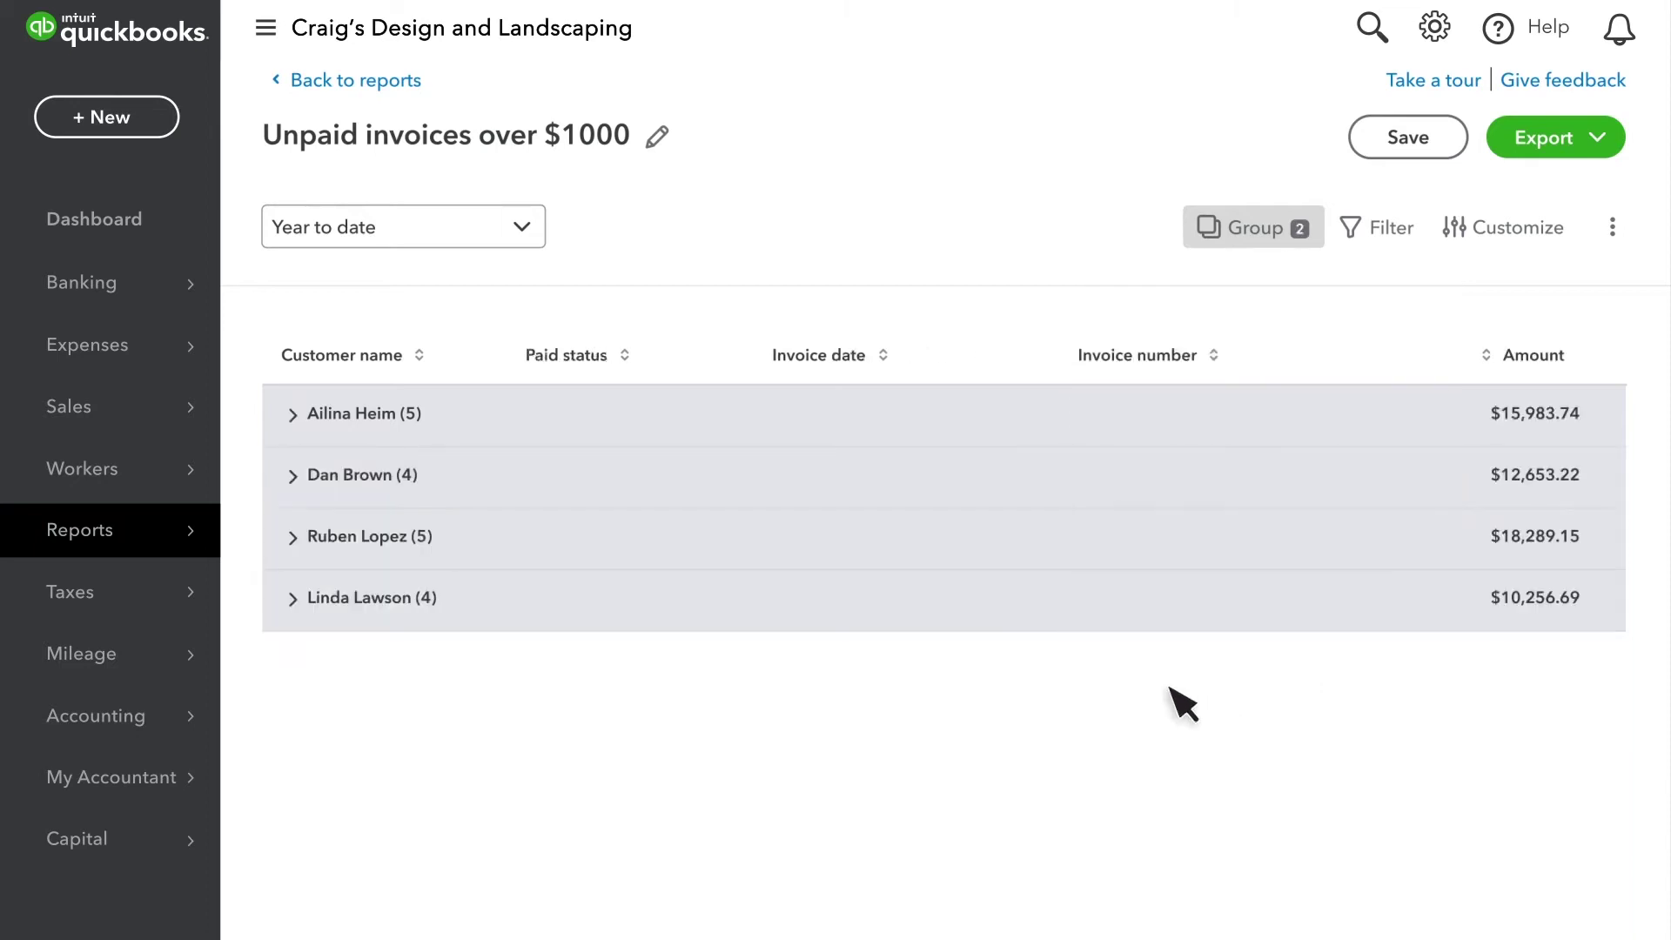
pyautogui.click(294, 414)
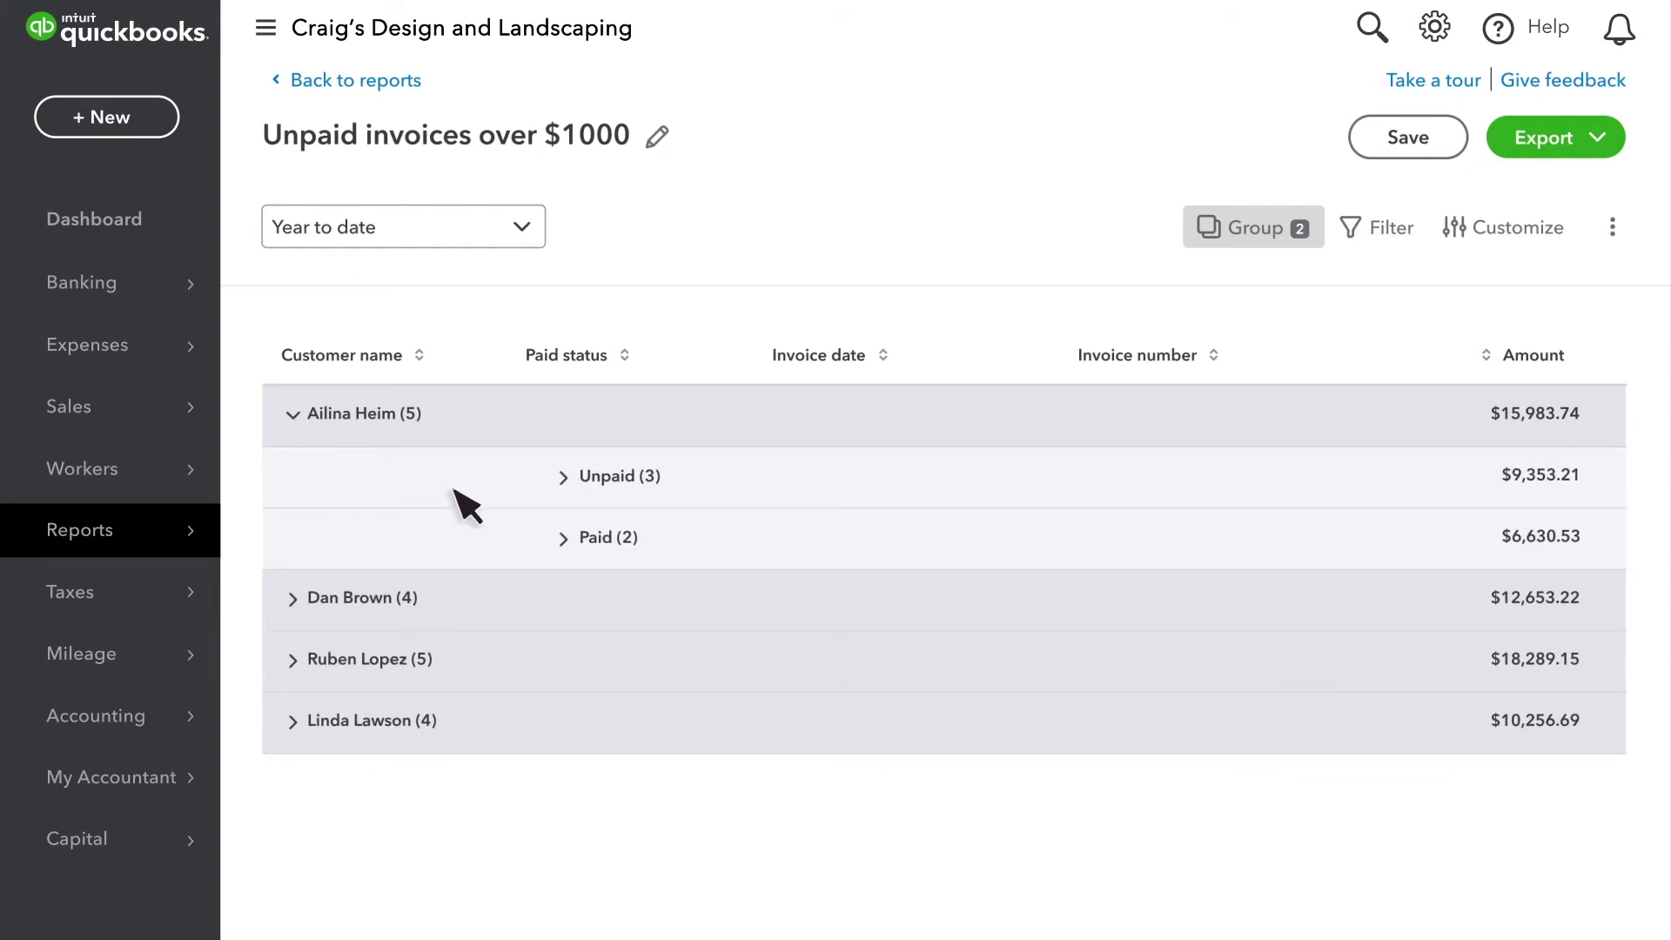
pyautogui.click(564, 539)
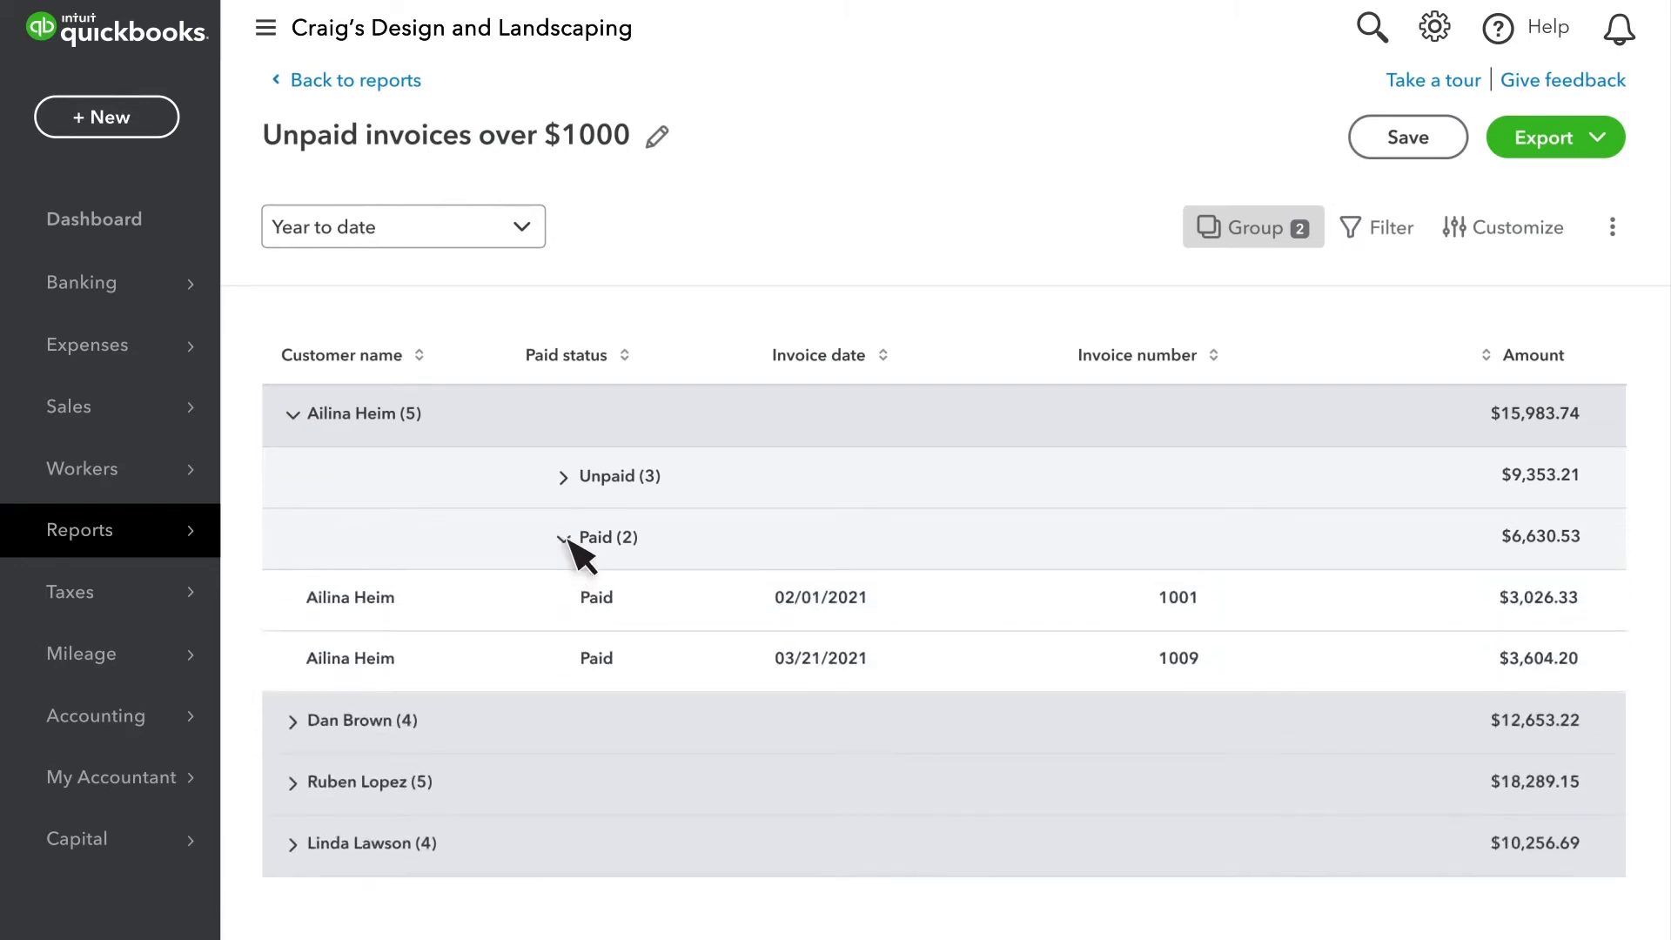
# - Clear all groupings so the unpaid invoices report lists flat
pyautogui.click(1250, 242)
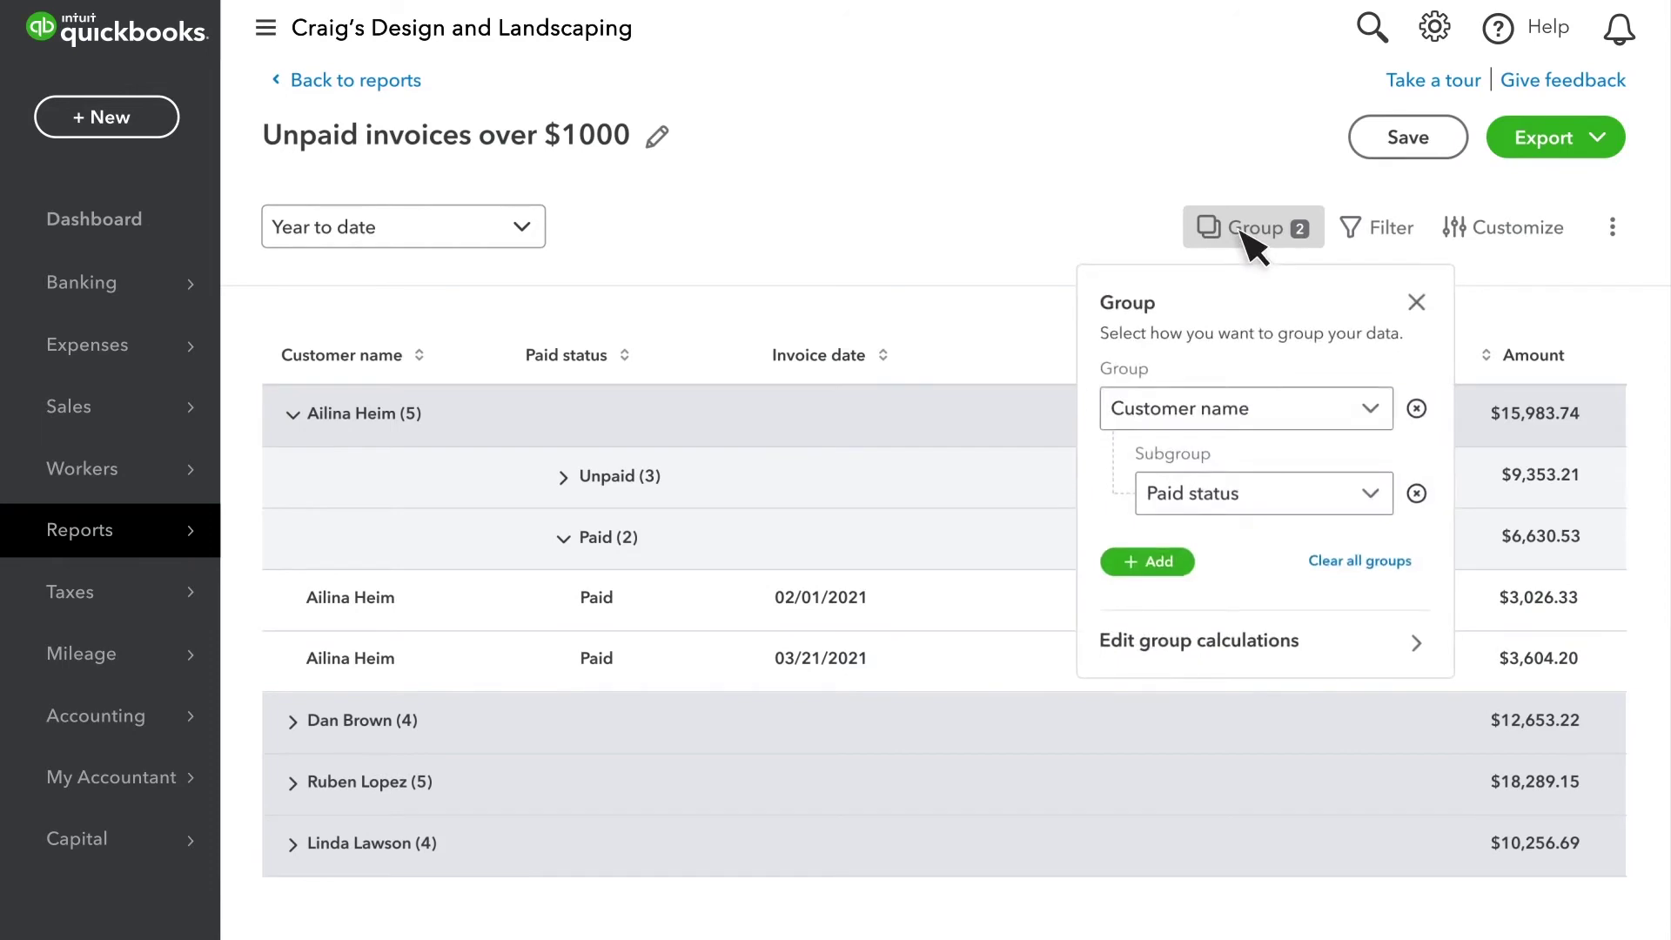
pyautogui.click(1418, 645)
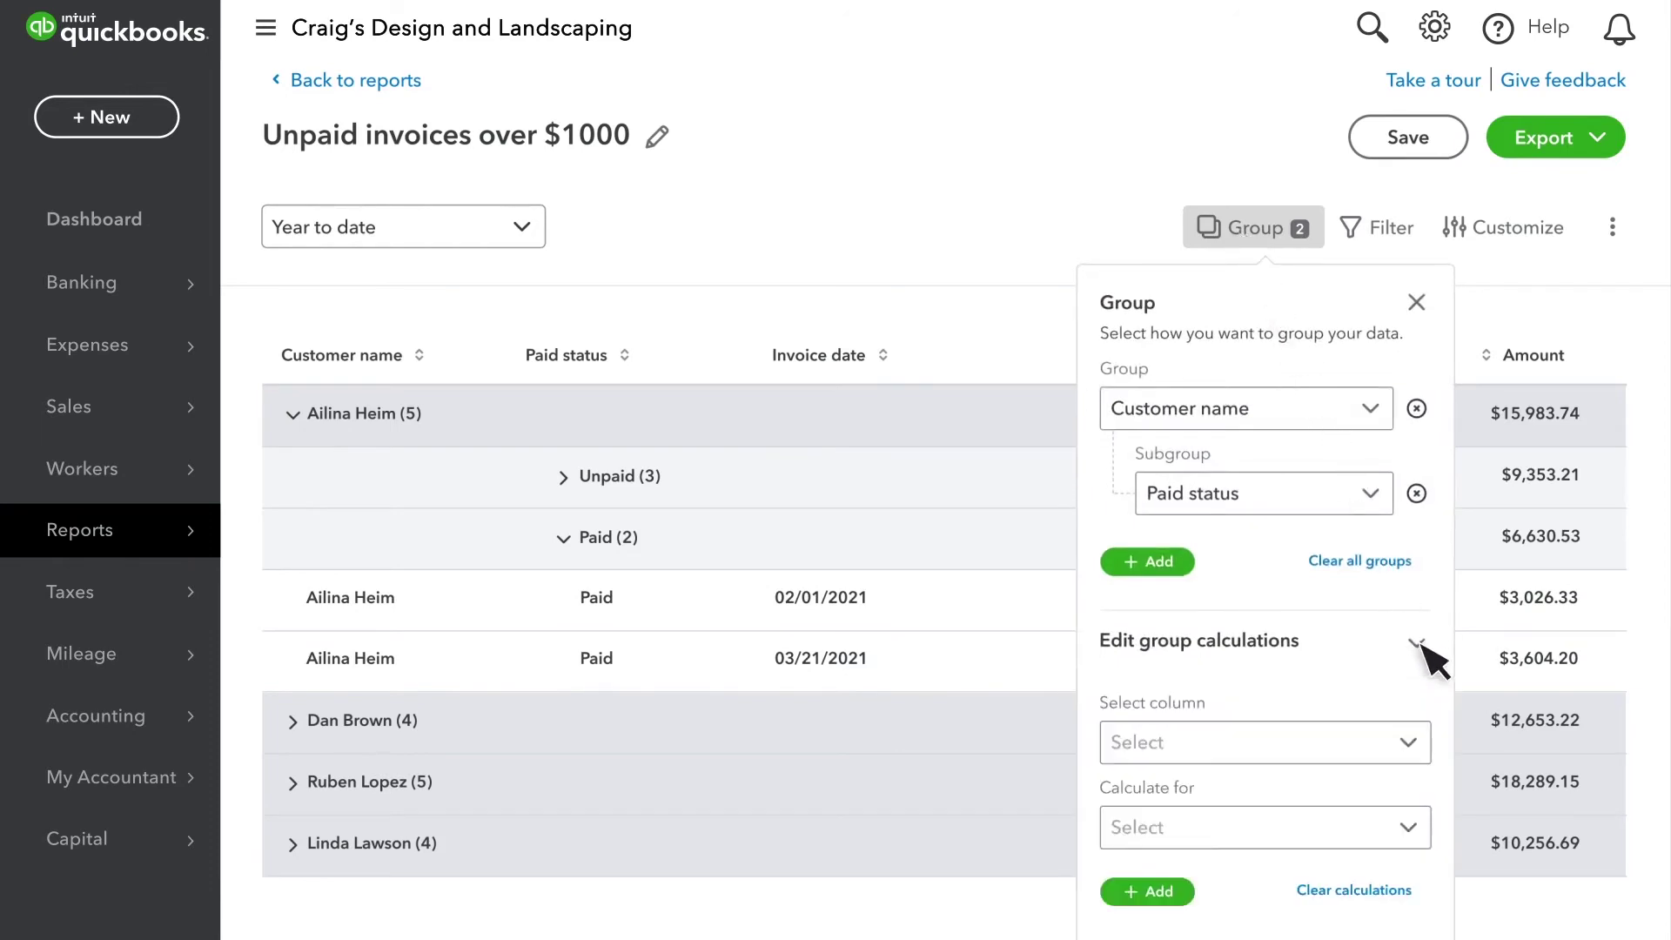
pyautogui.click(1383, 564)
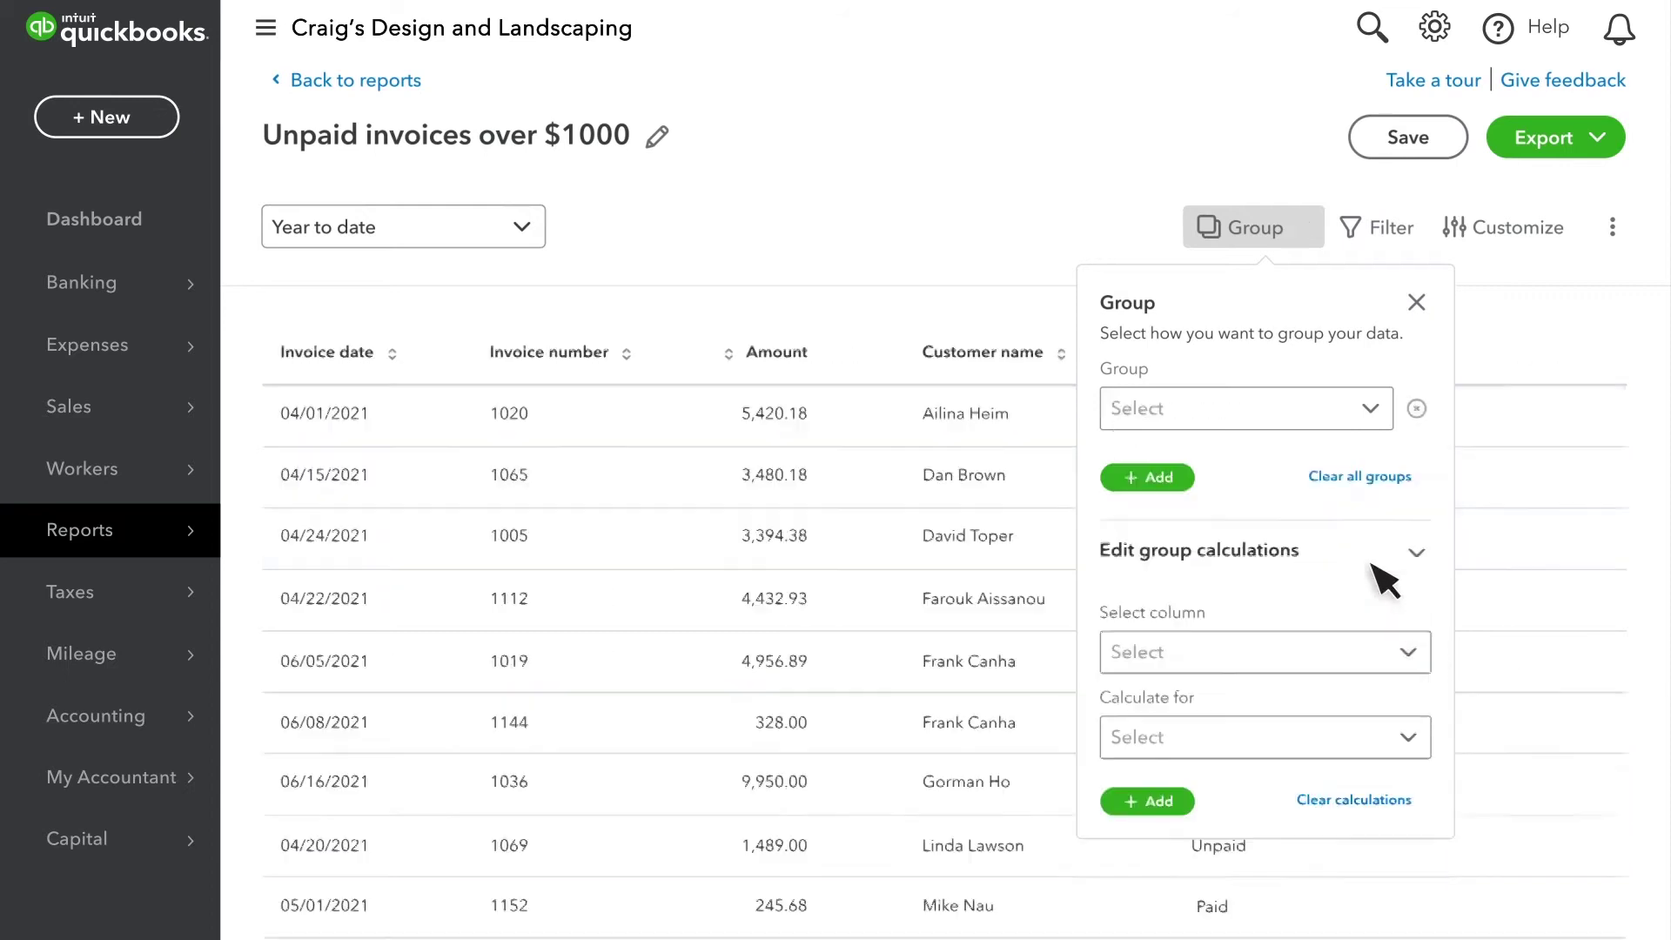
pyautogui.click(1502, 577)
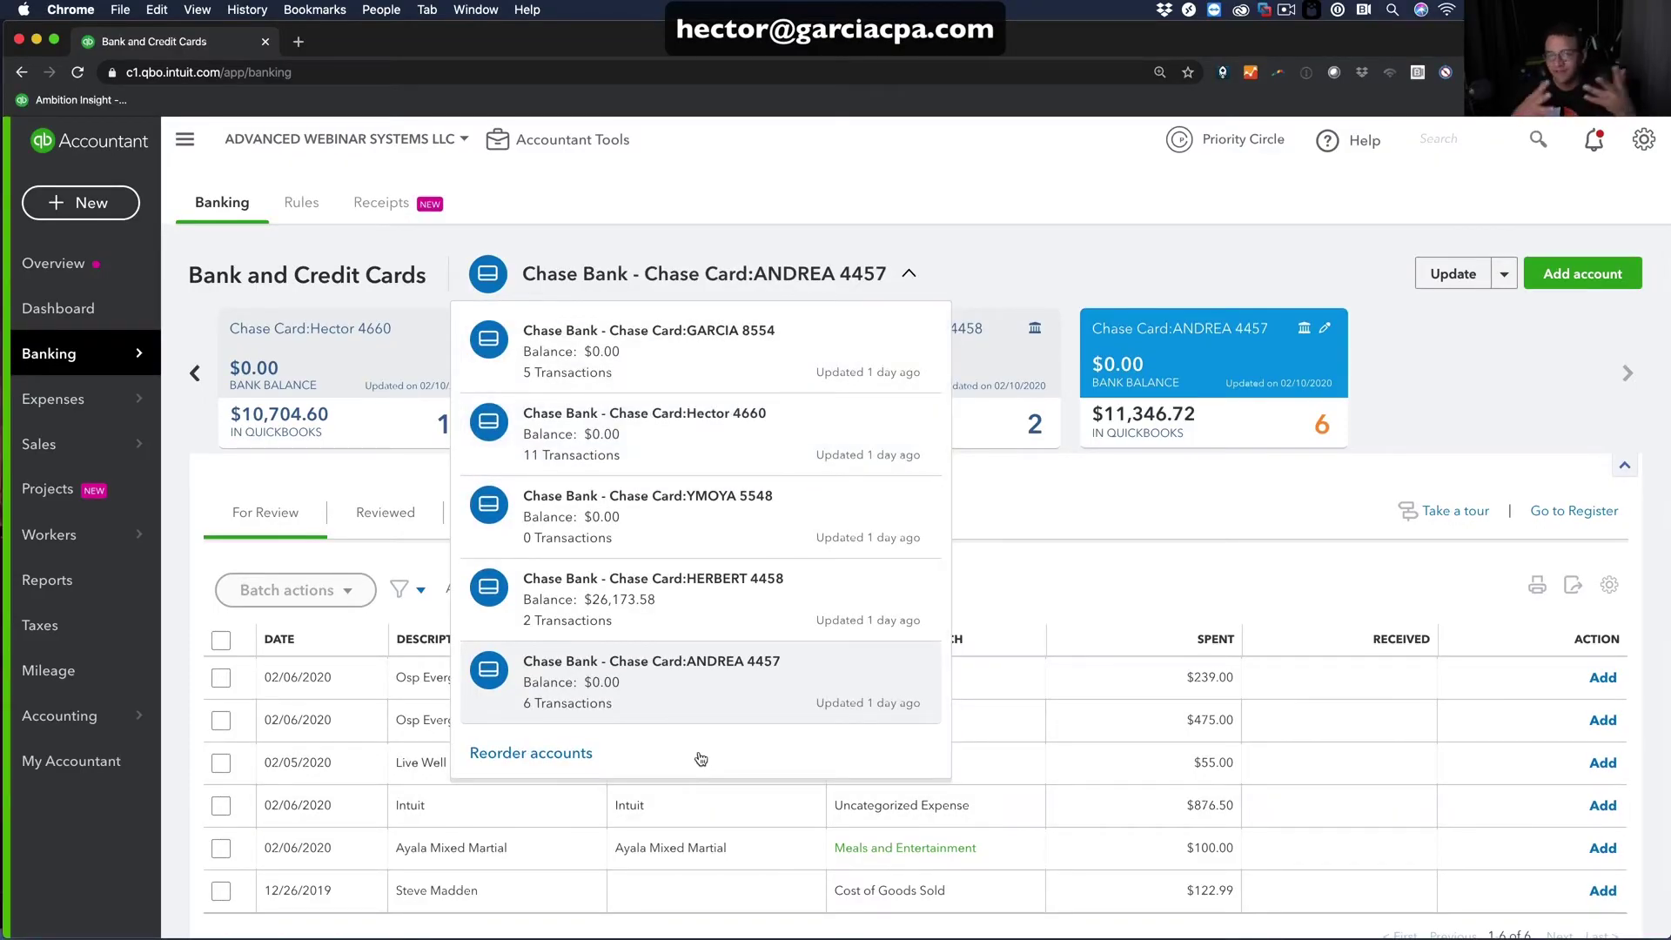
# - Close the bank account list and start adding the PayPal account to reach its bank feed
pyautogui.click(1583, 284)
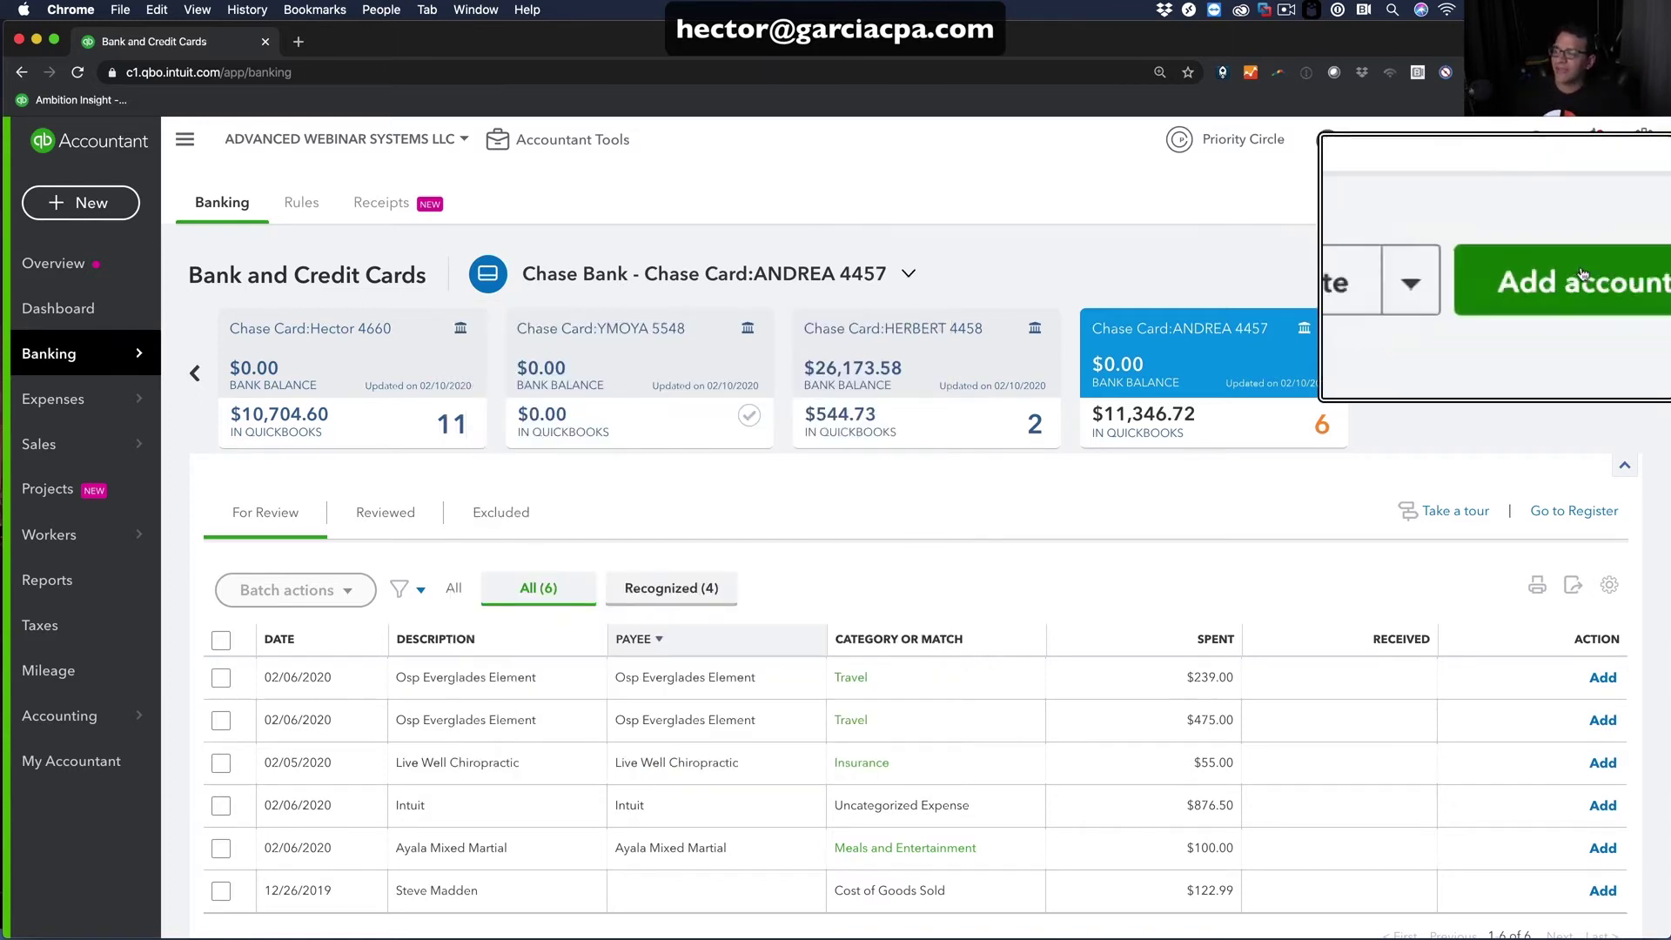
pyautogui.click(1581, 275)
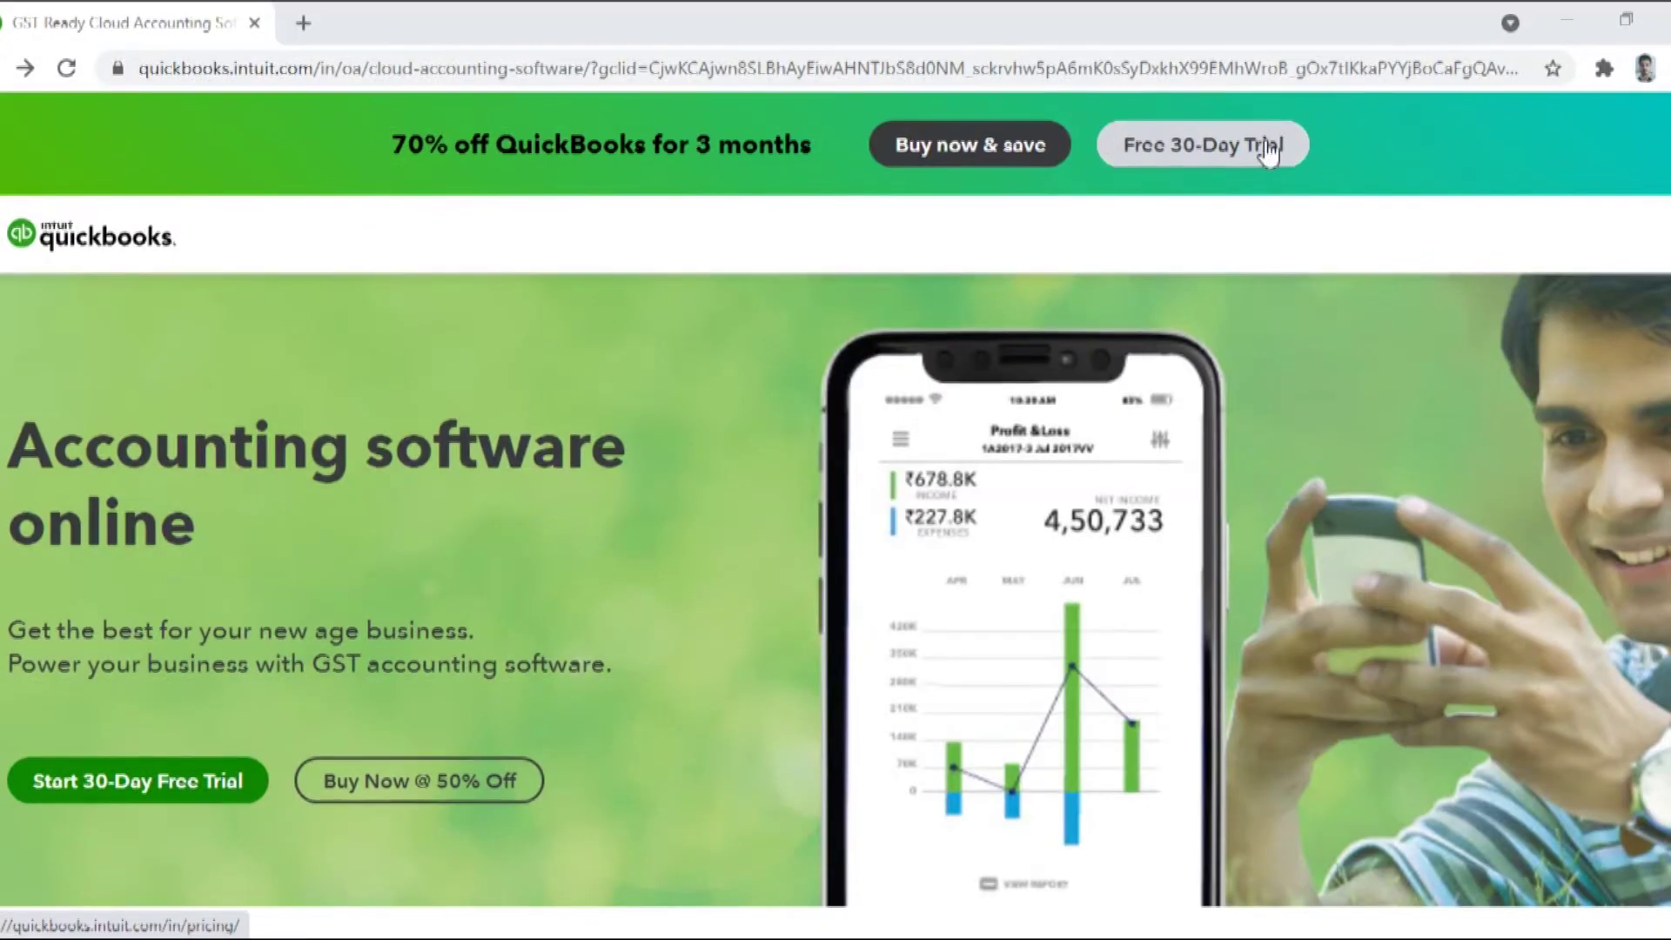
# - Choose Free 30-Day Trial in the landing page's top banner to sign up for QuickBooks Online Plus
pyautogui.click(1263, 146)
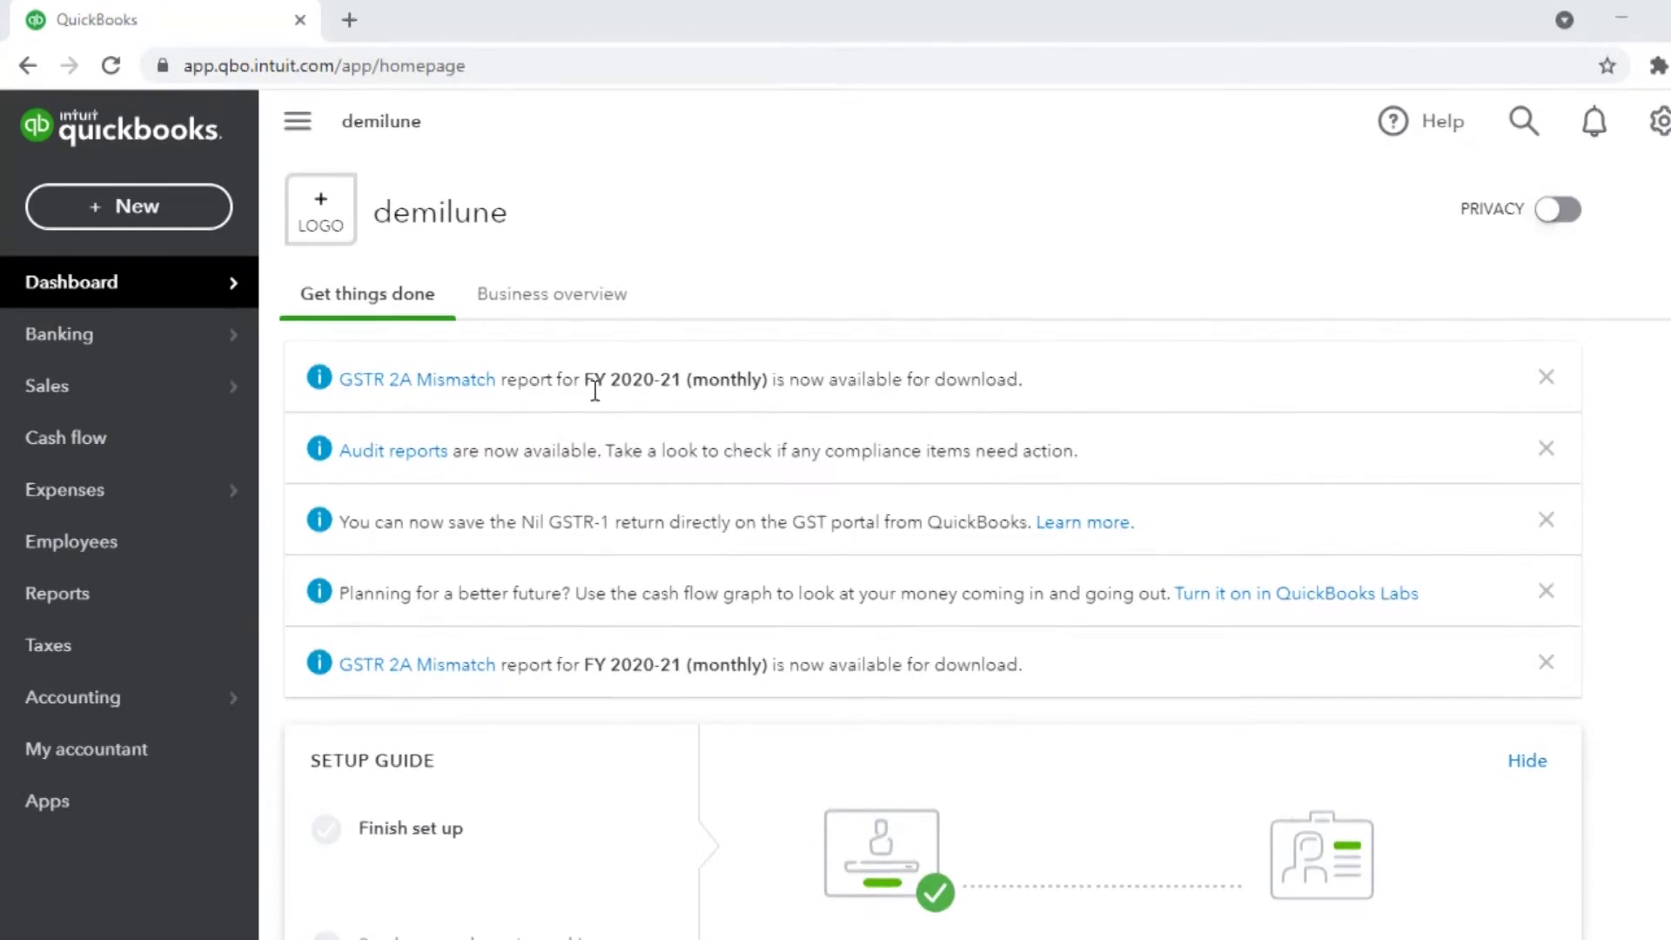
pyautogui.scroll(-2, 592, 416)
pyautogui.scroll(2, 592, 416)
pyautogui.scroll(-3, 614, 434)
pyautogui.scroll(3, 734, 523)
pyautogui.scroll(-2, 954, 567)
pyautogui.scroll(-2, 953, 561)
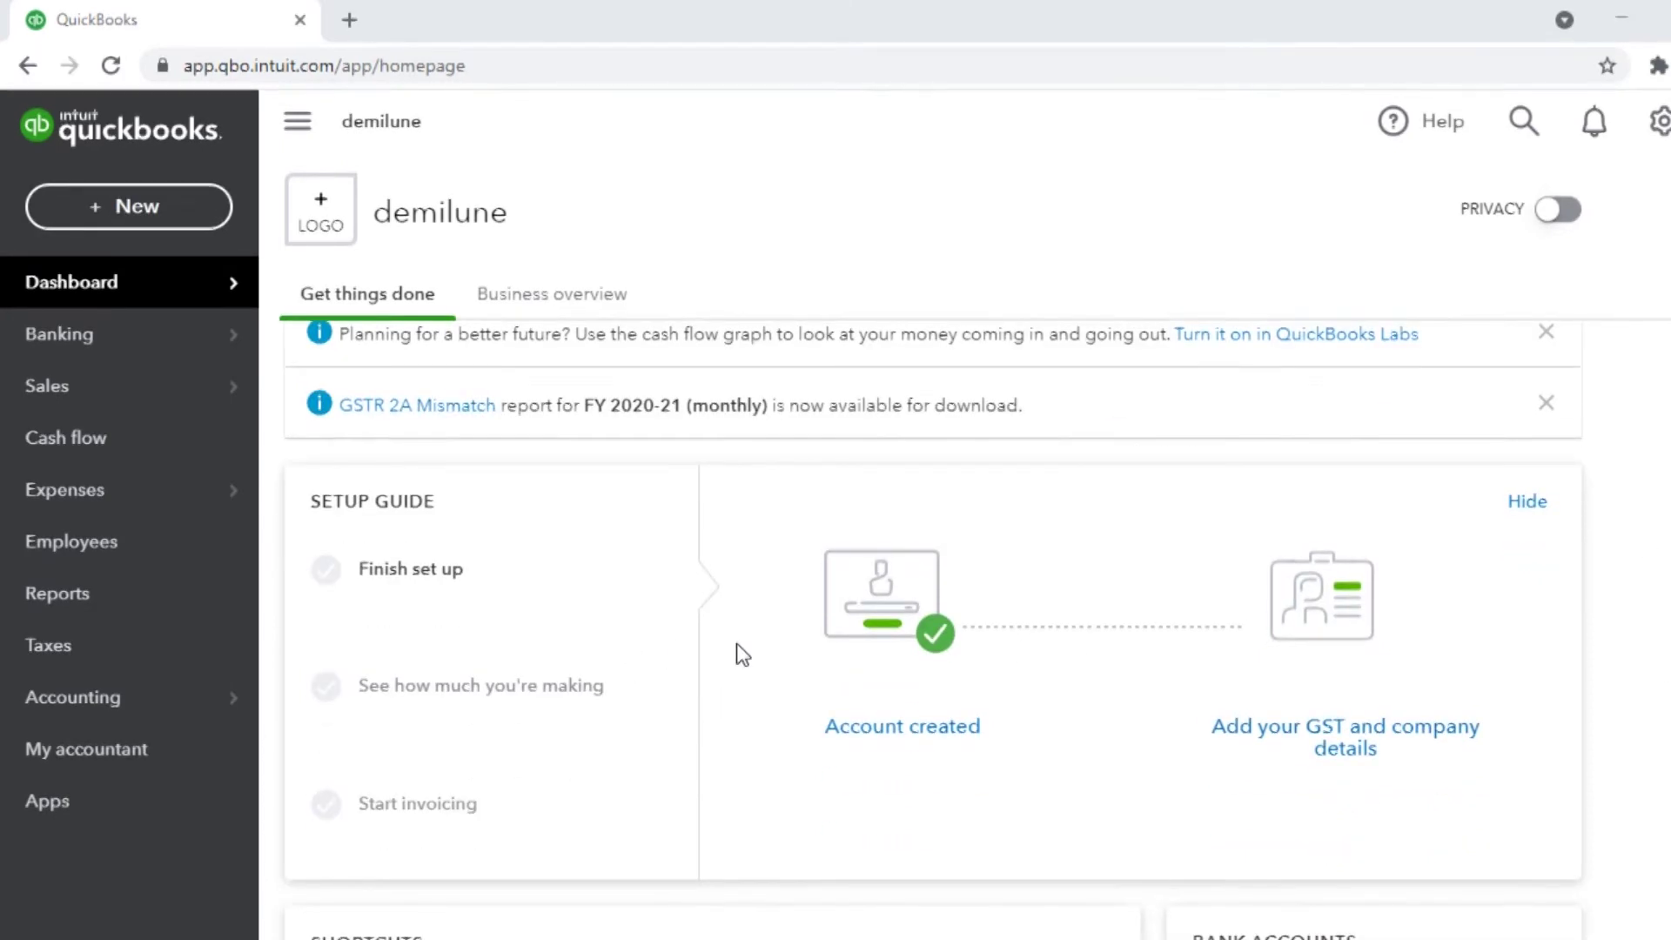
pyautogui.scroll(-3, 736, 657)
pyautogui.scroll(-2, 708, 667)
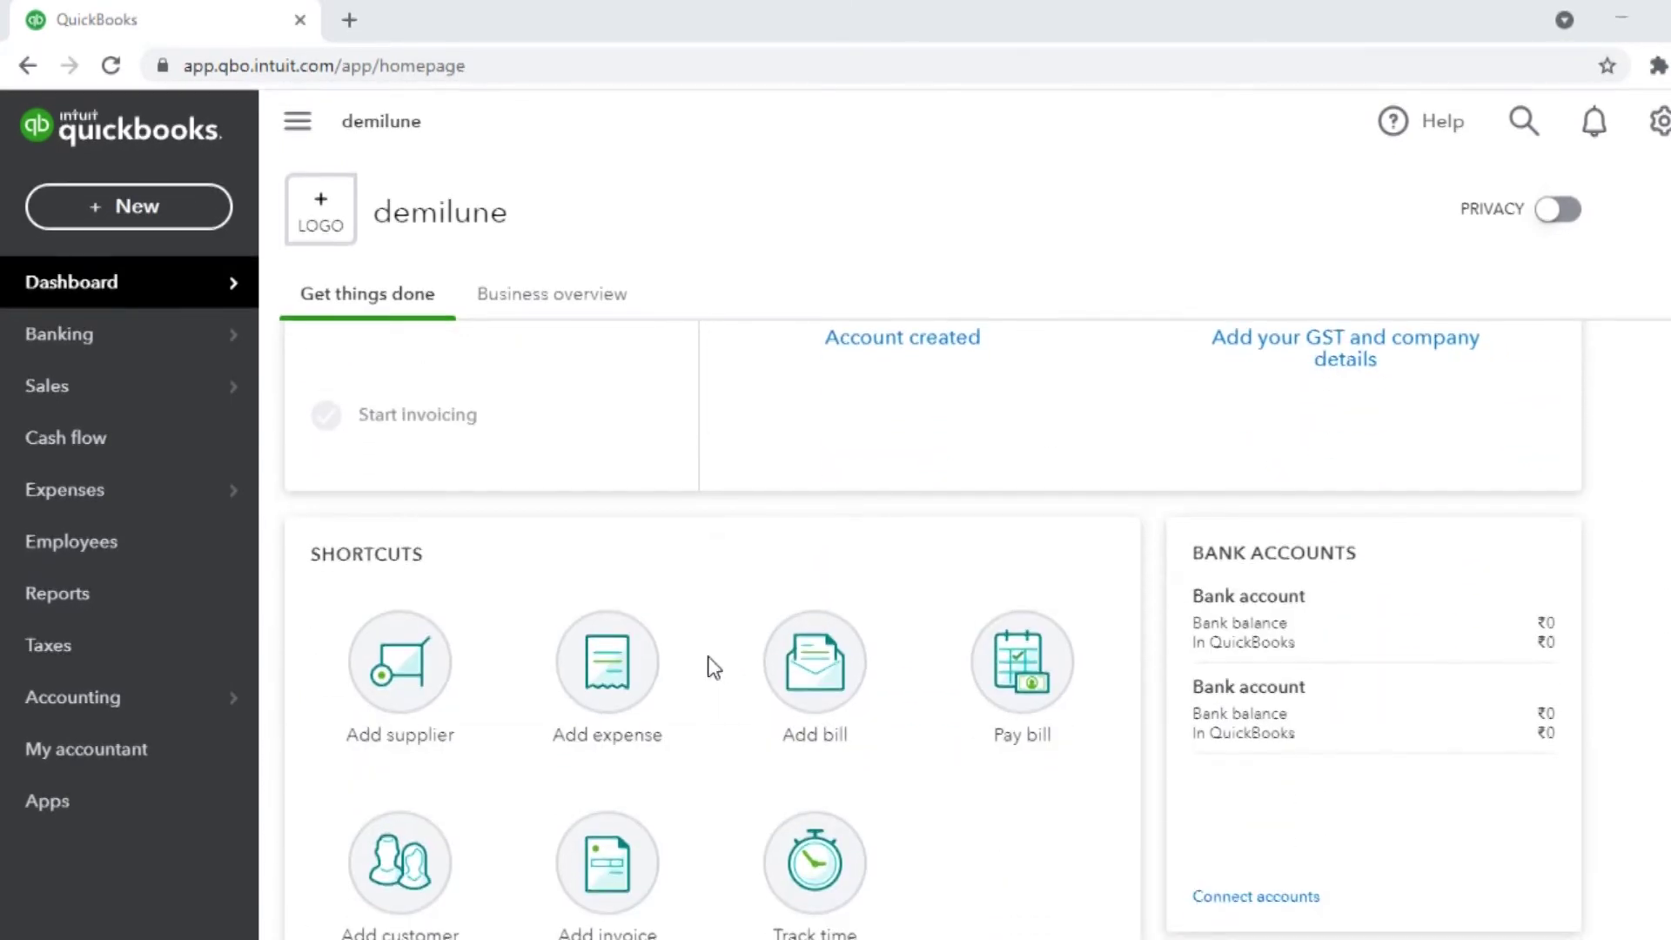
pyautogui.scroll(2, 715, 658)
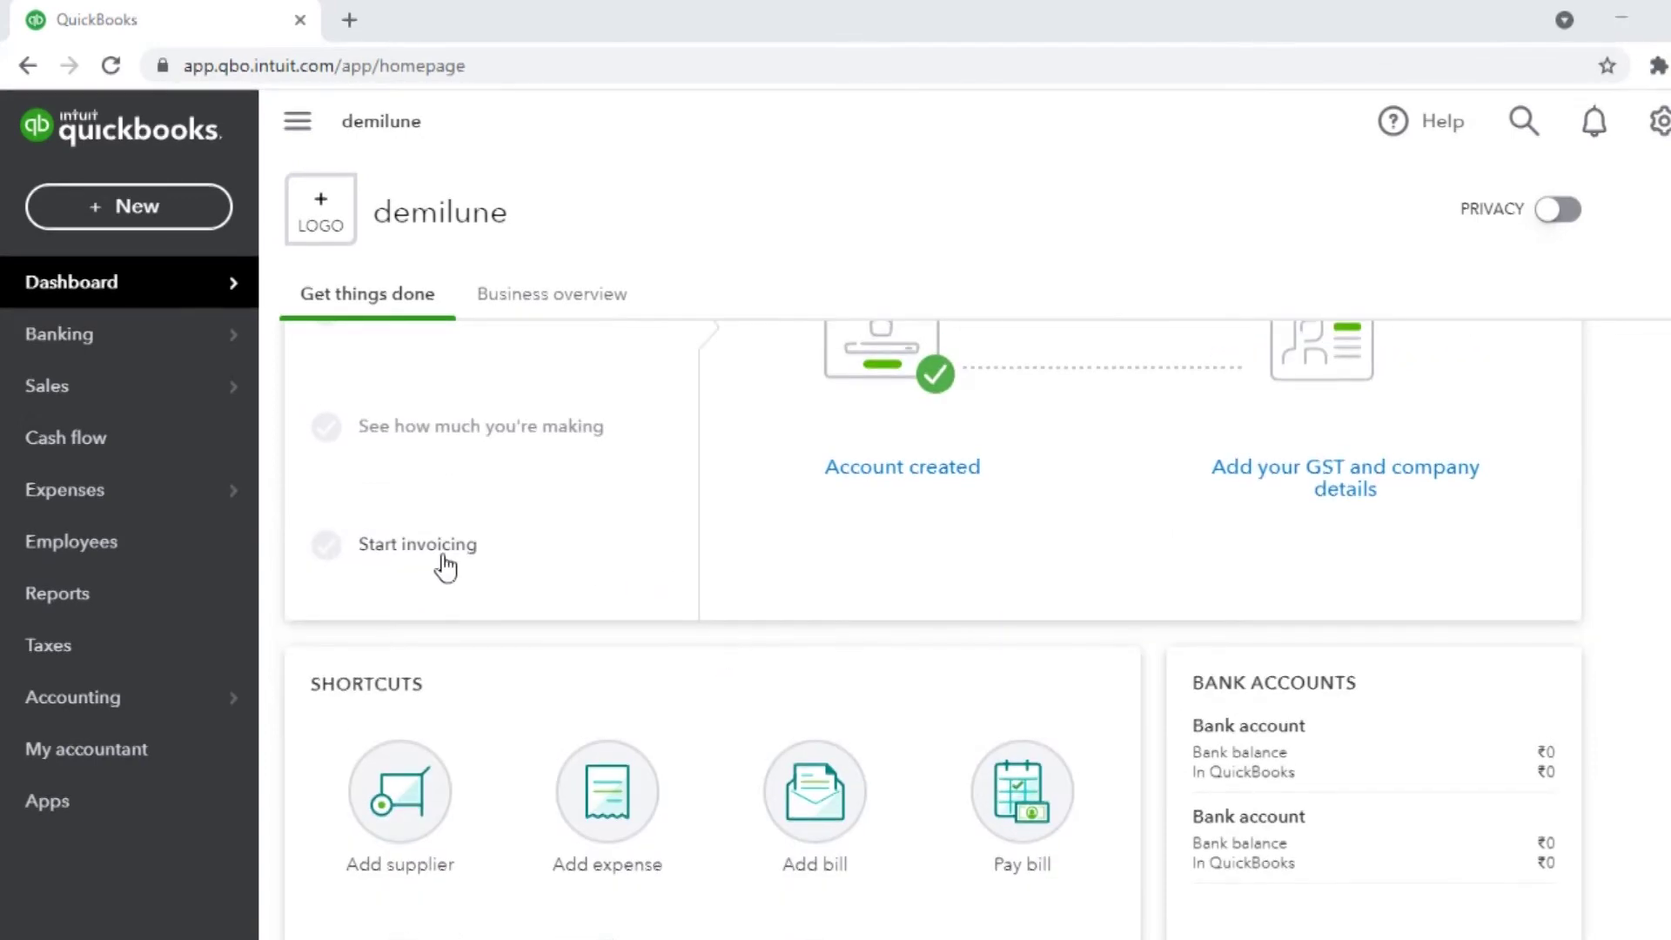
pyautogui.scroll(3, 566, 636)
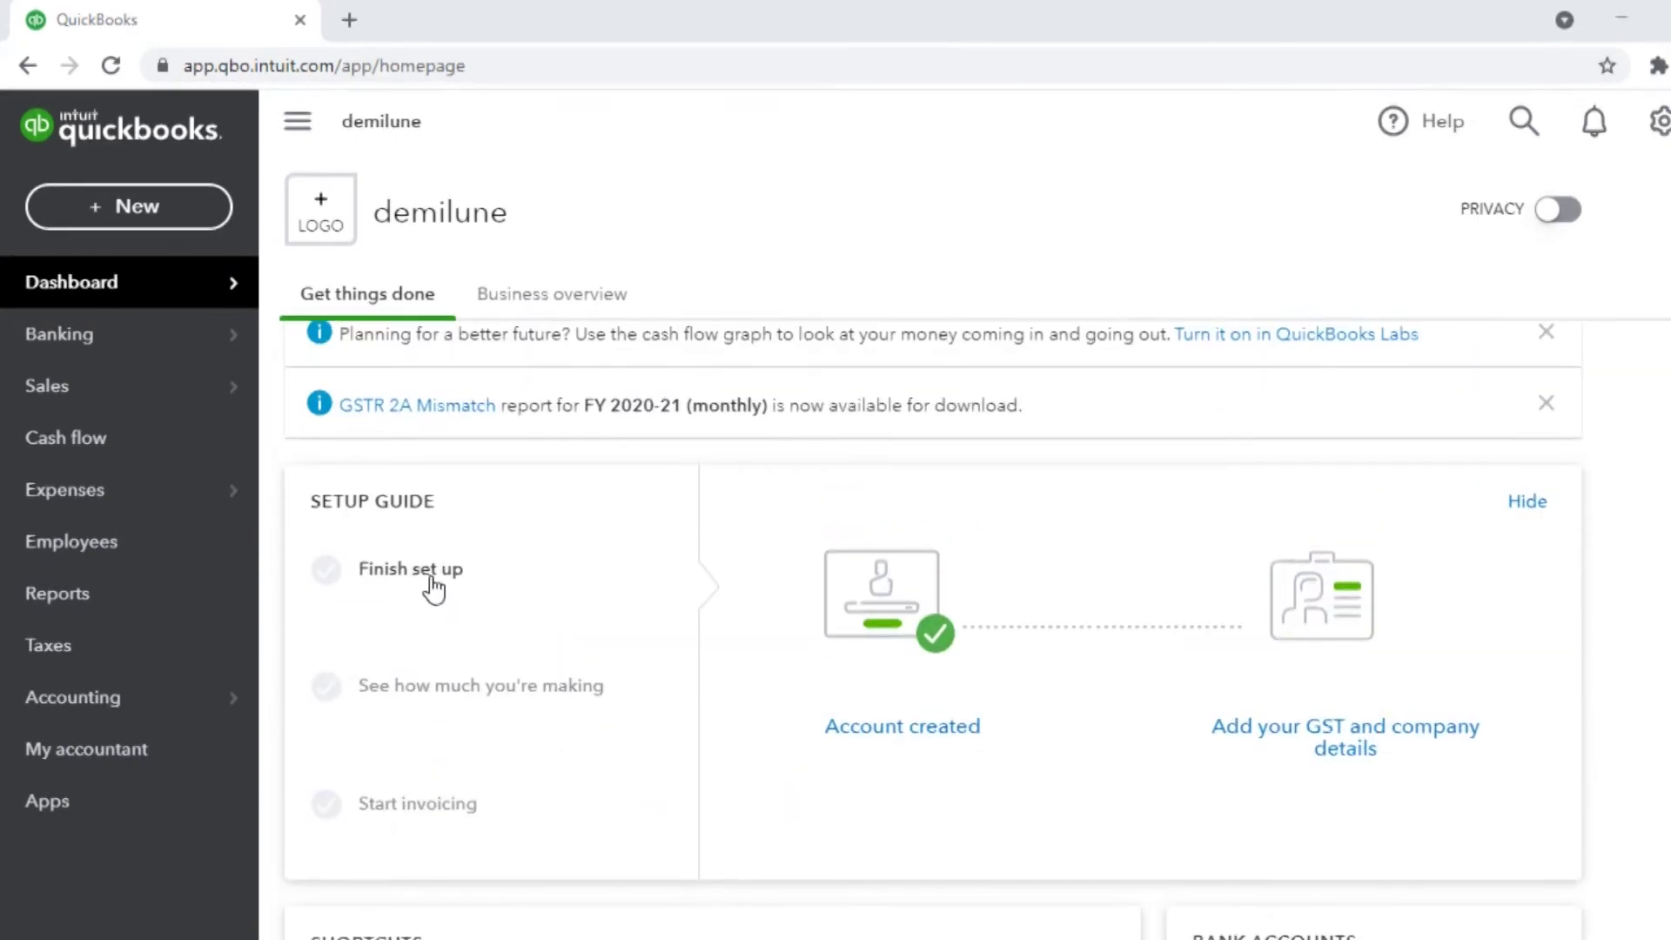
pyautogui.scroll(1, 427, 575)
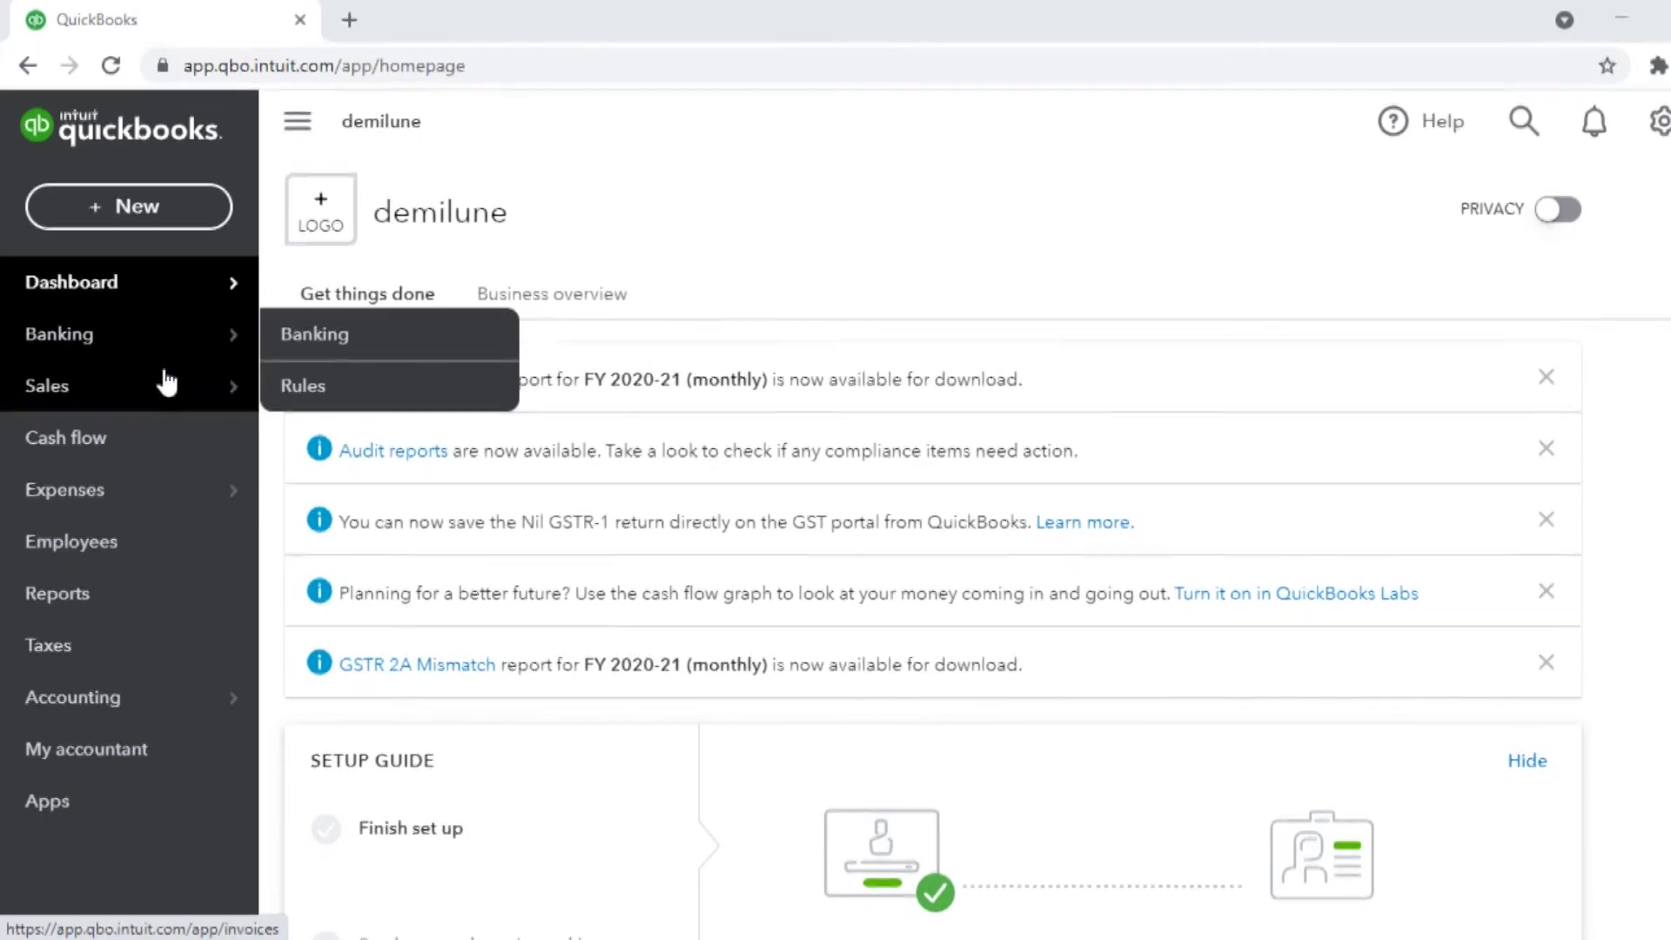
pyautogui.moveTo(175, 394)
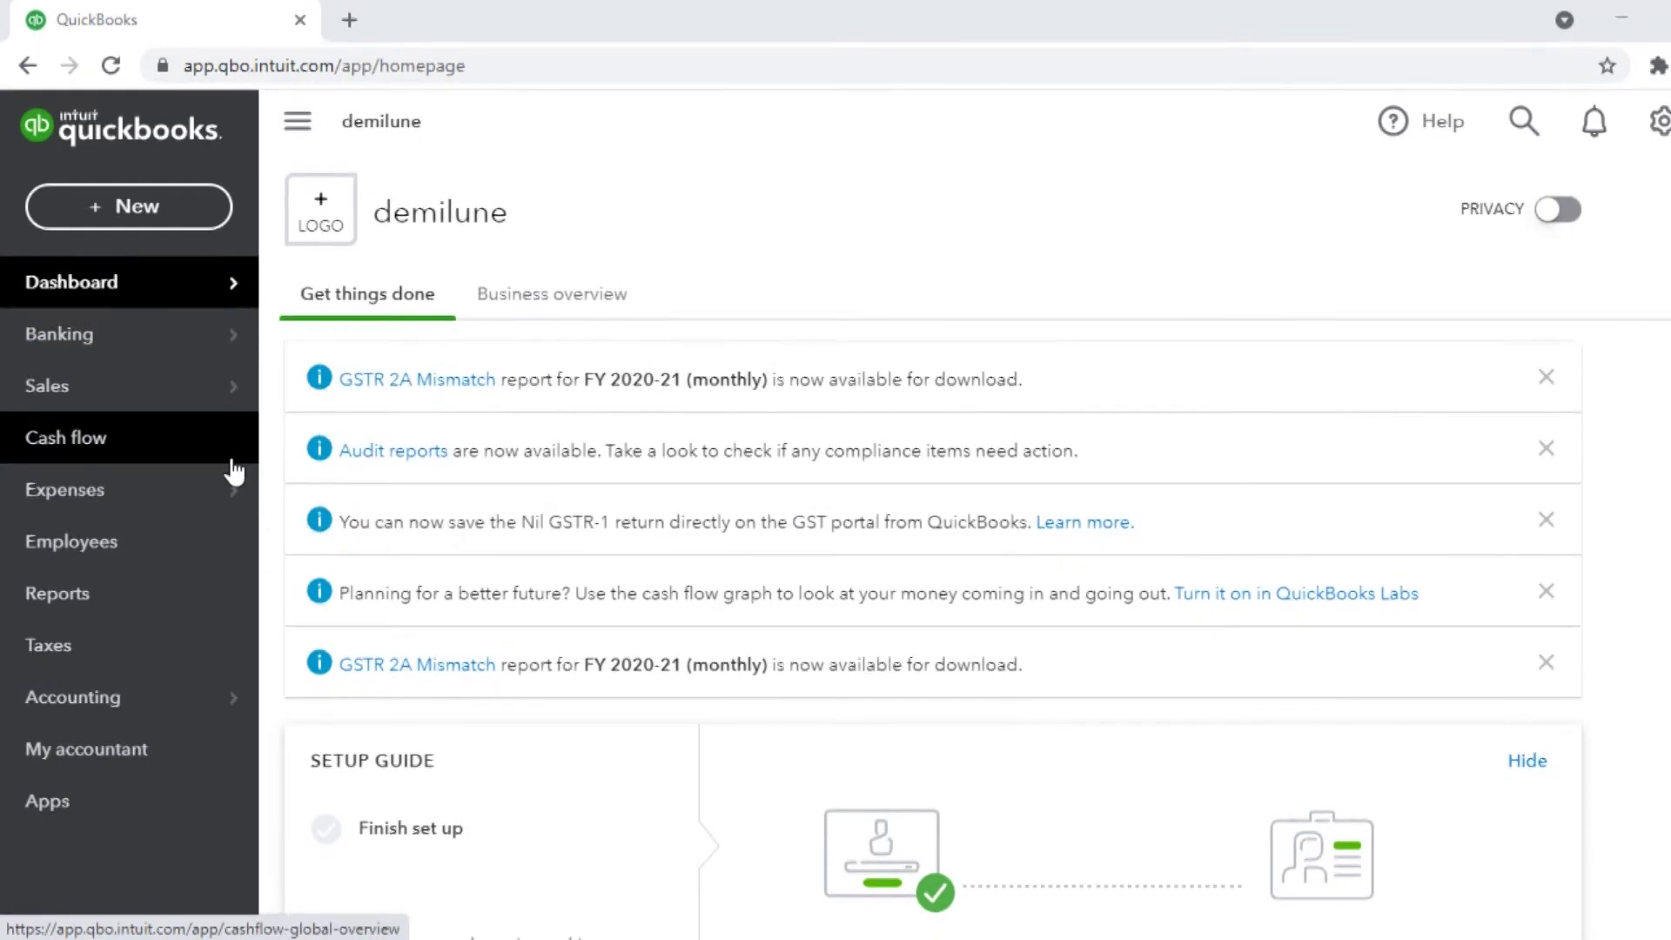
pyautogui.moveTo(229, 500)
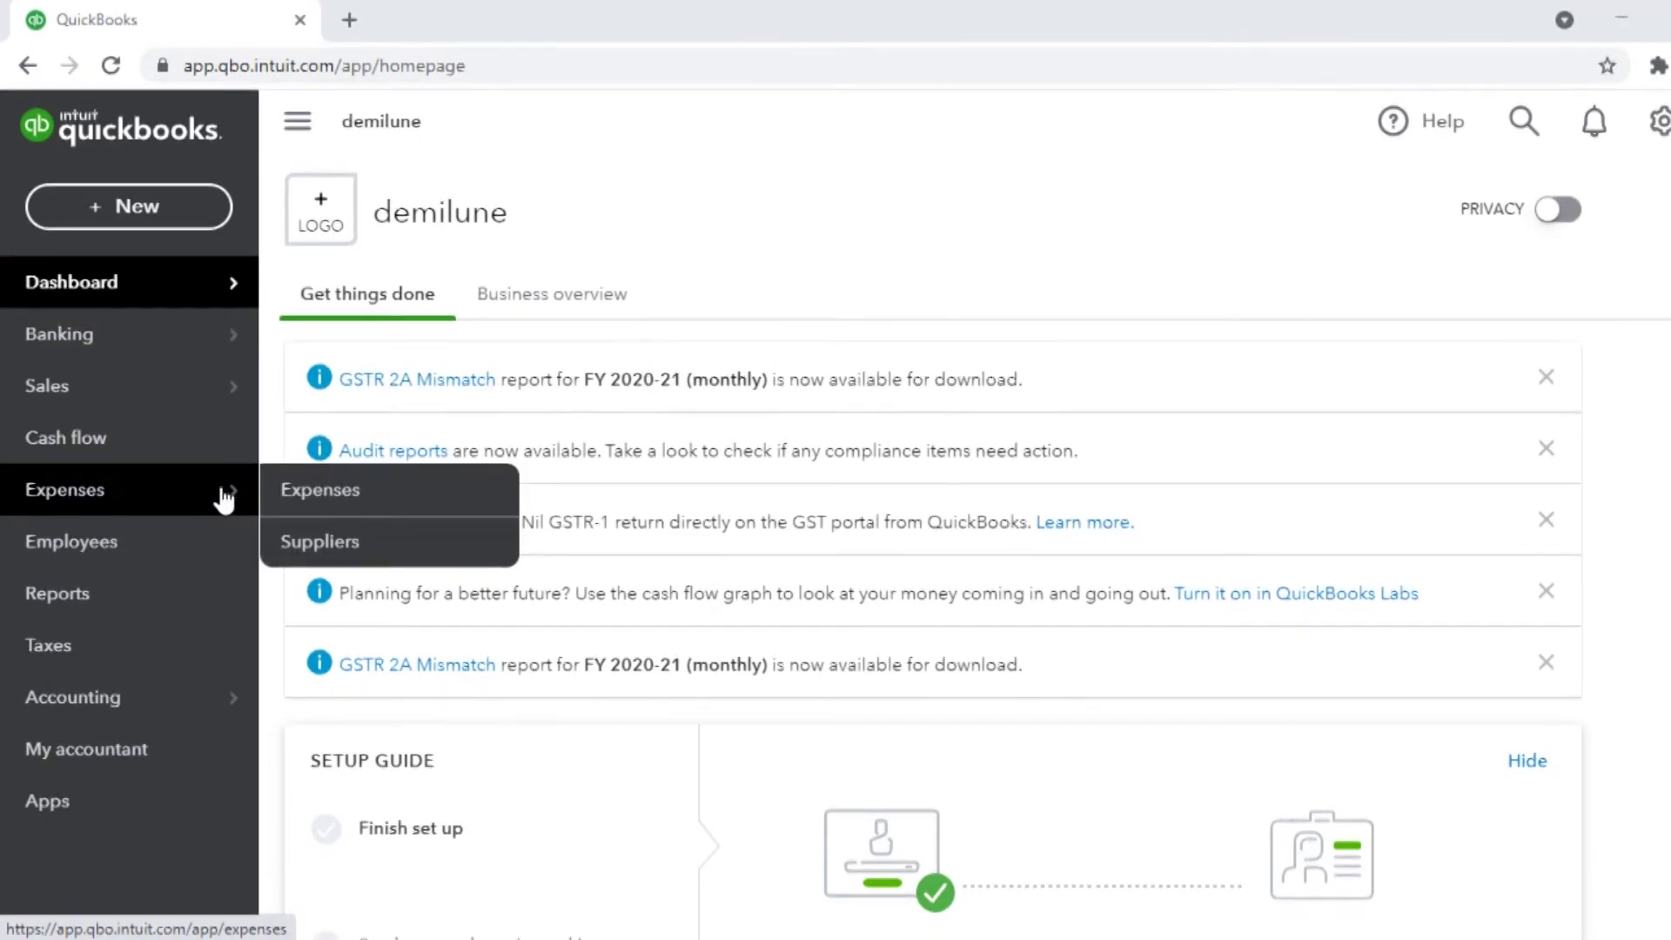
# - Scroll through the Banking page, then switch to the empty Sales Invoices list
pyautogui.click(212, 348)
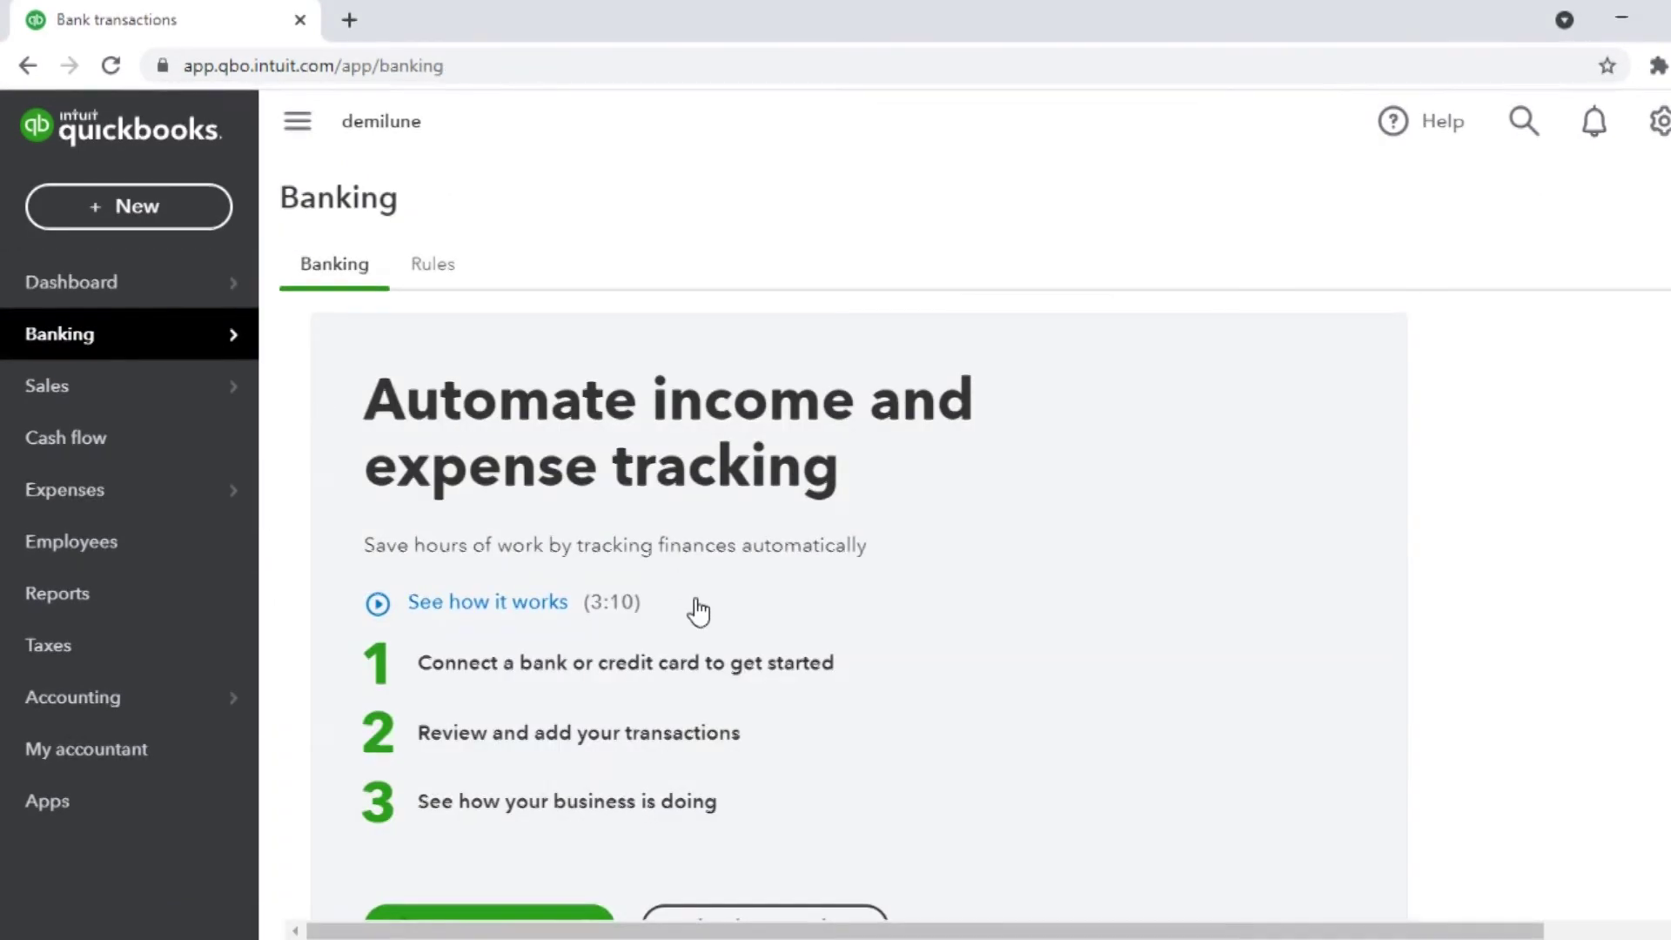
pyautogui.scroll(-3, 693, 609)
pyautogui.scroll(-1, 666, 609)
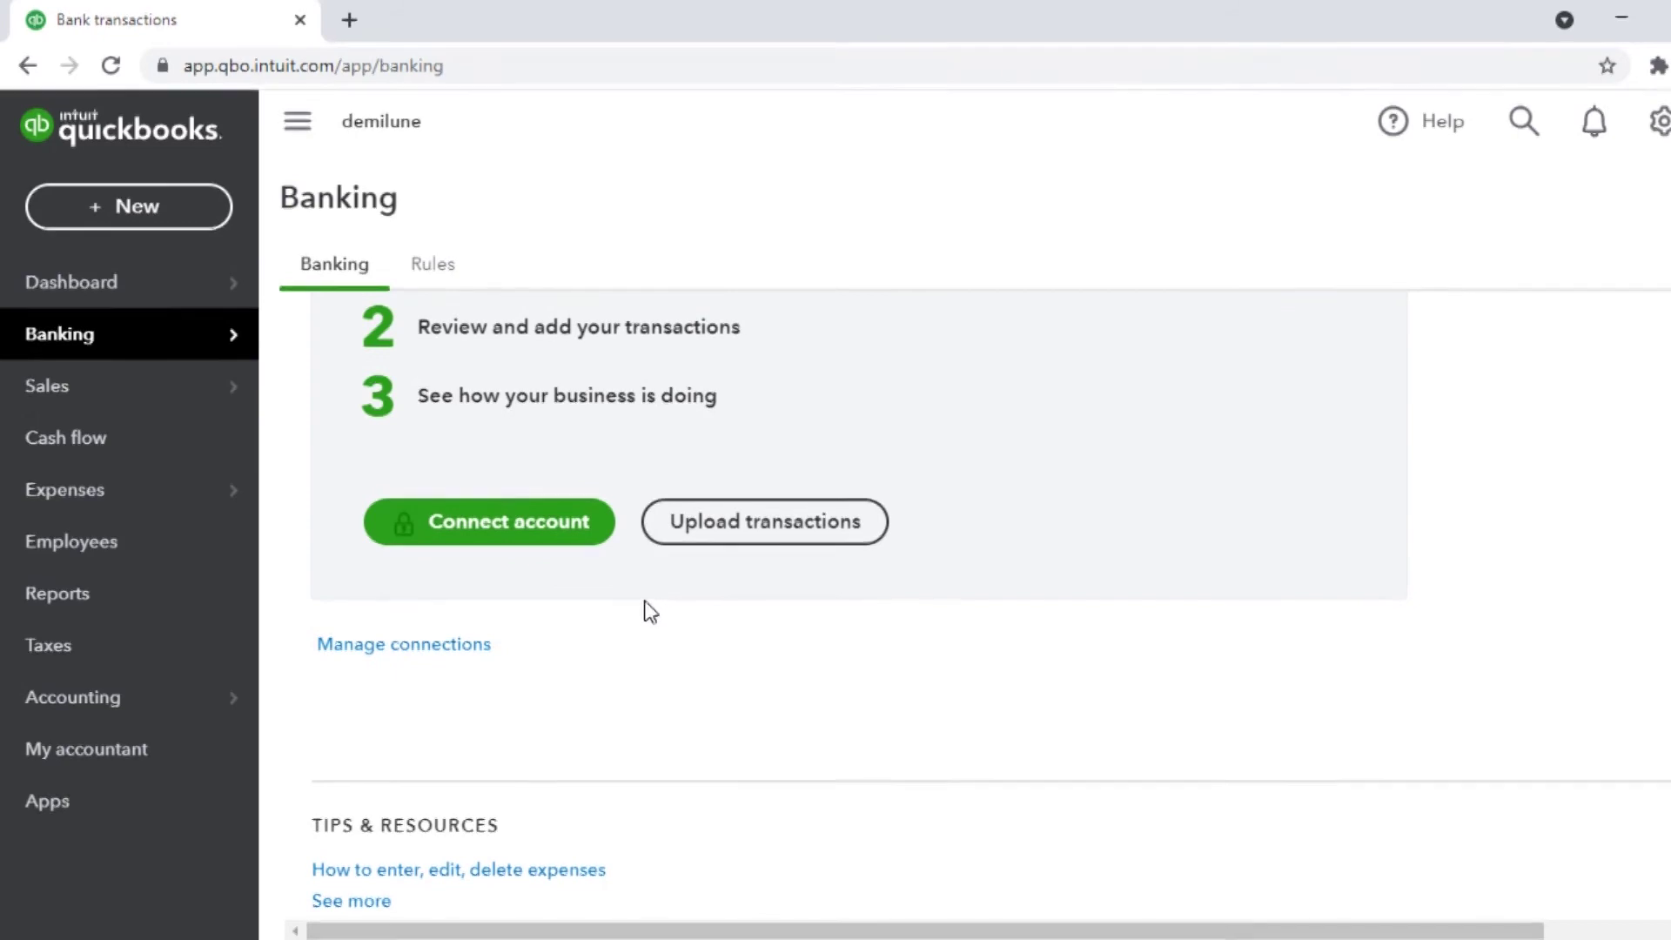
pyautogui.scroll(5, 629, 616)
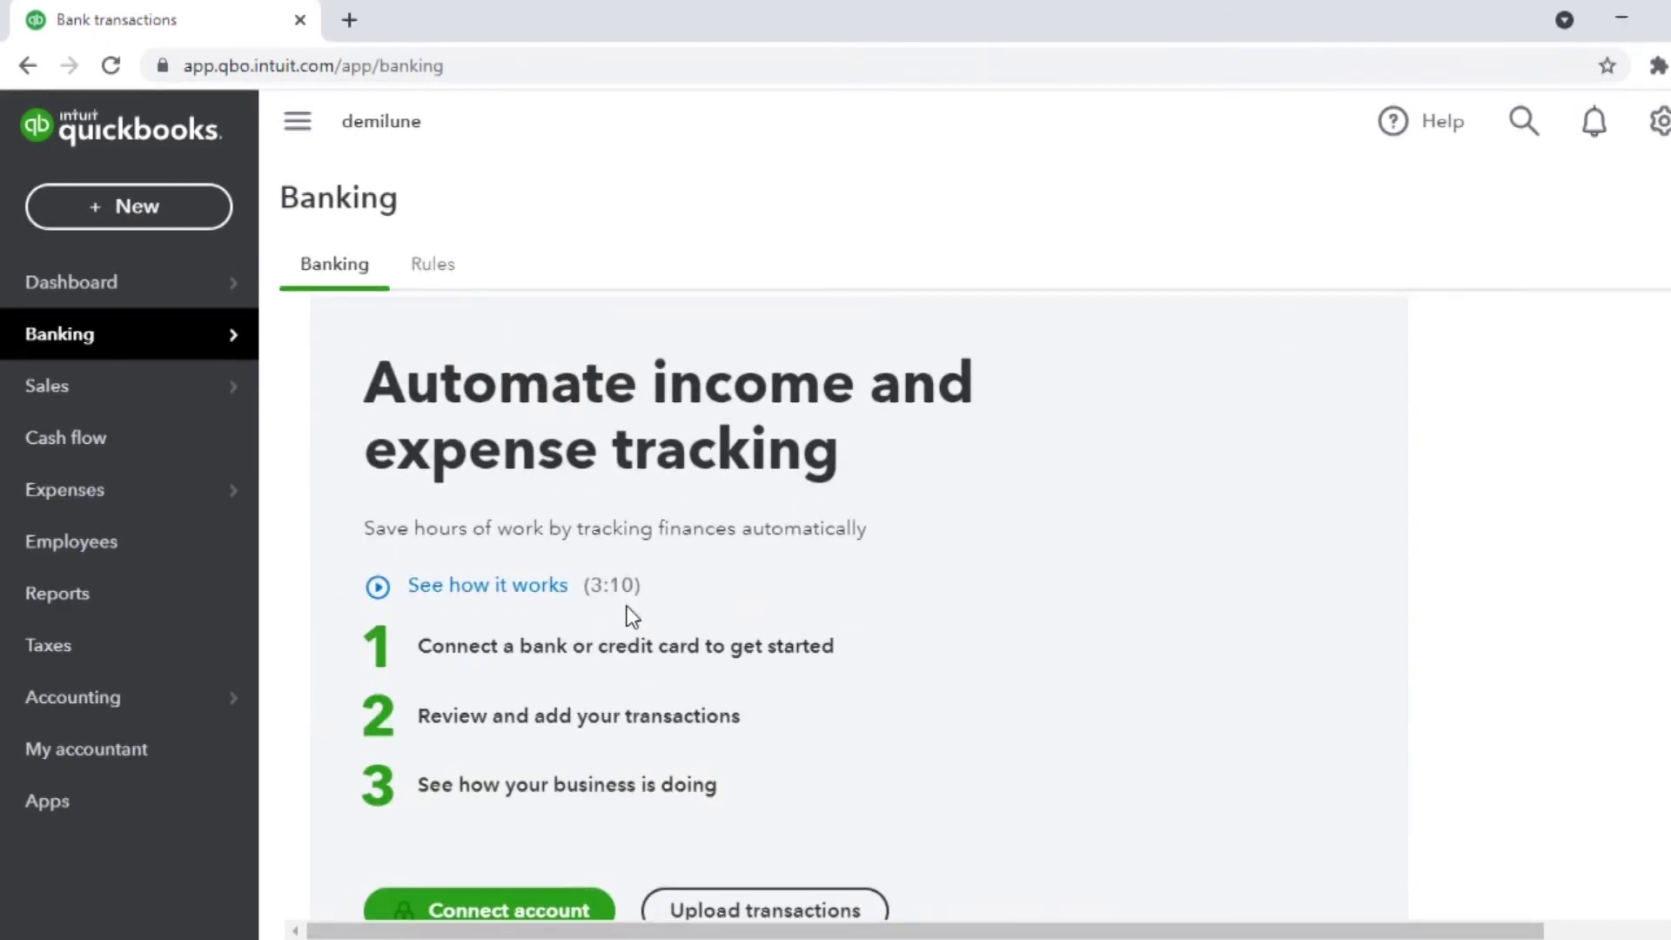
pyautogui.scroll(-2, 730, 652)
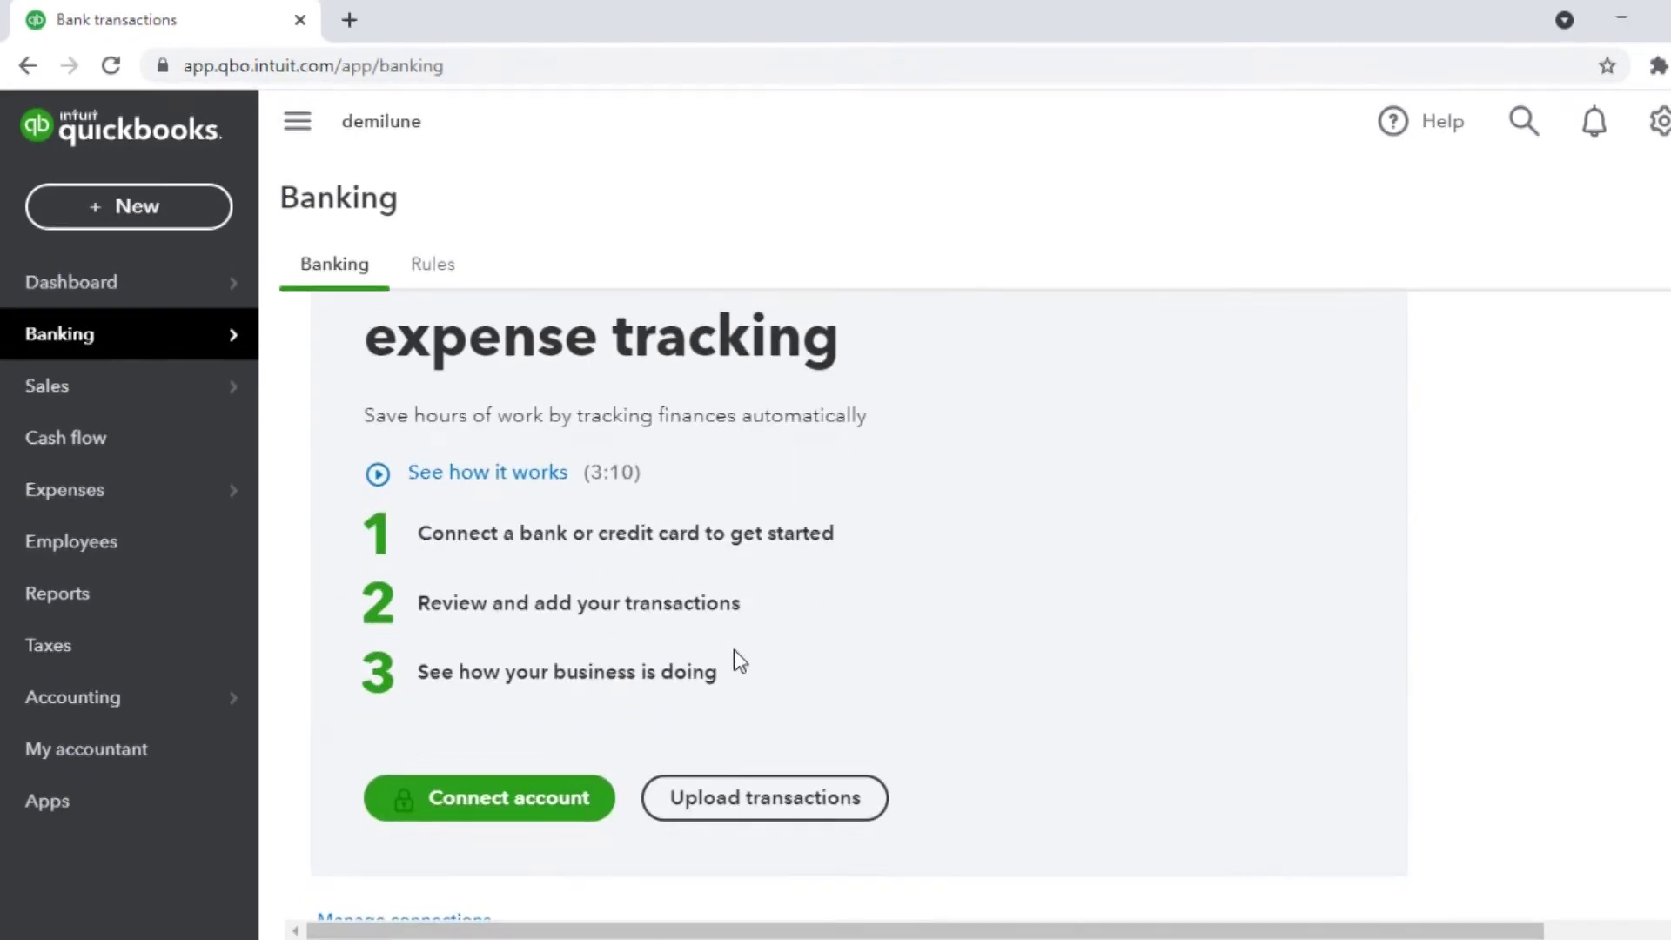
pyautogui.scroll(2, 734, 649)
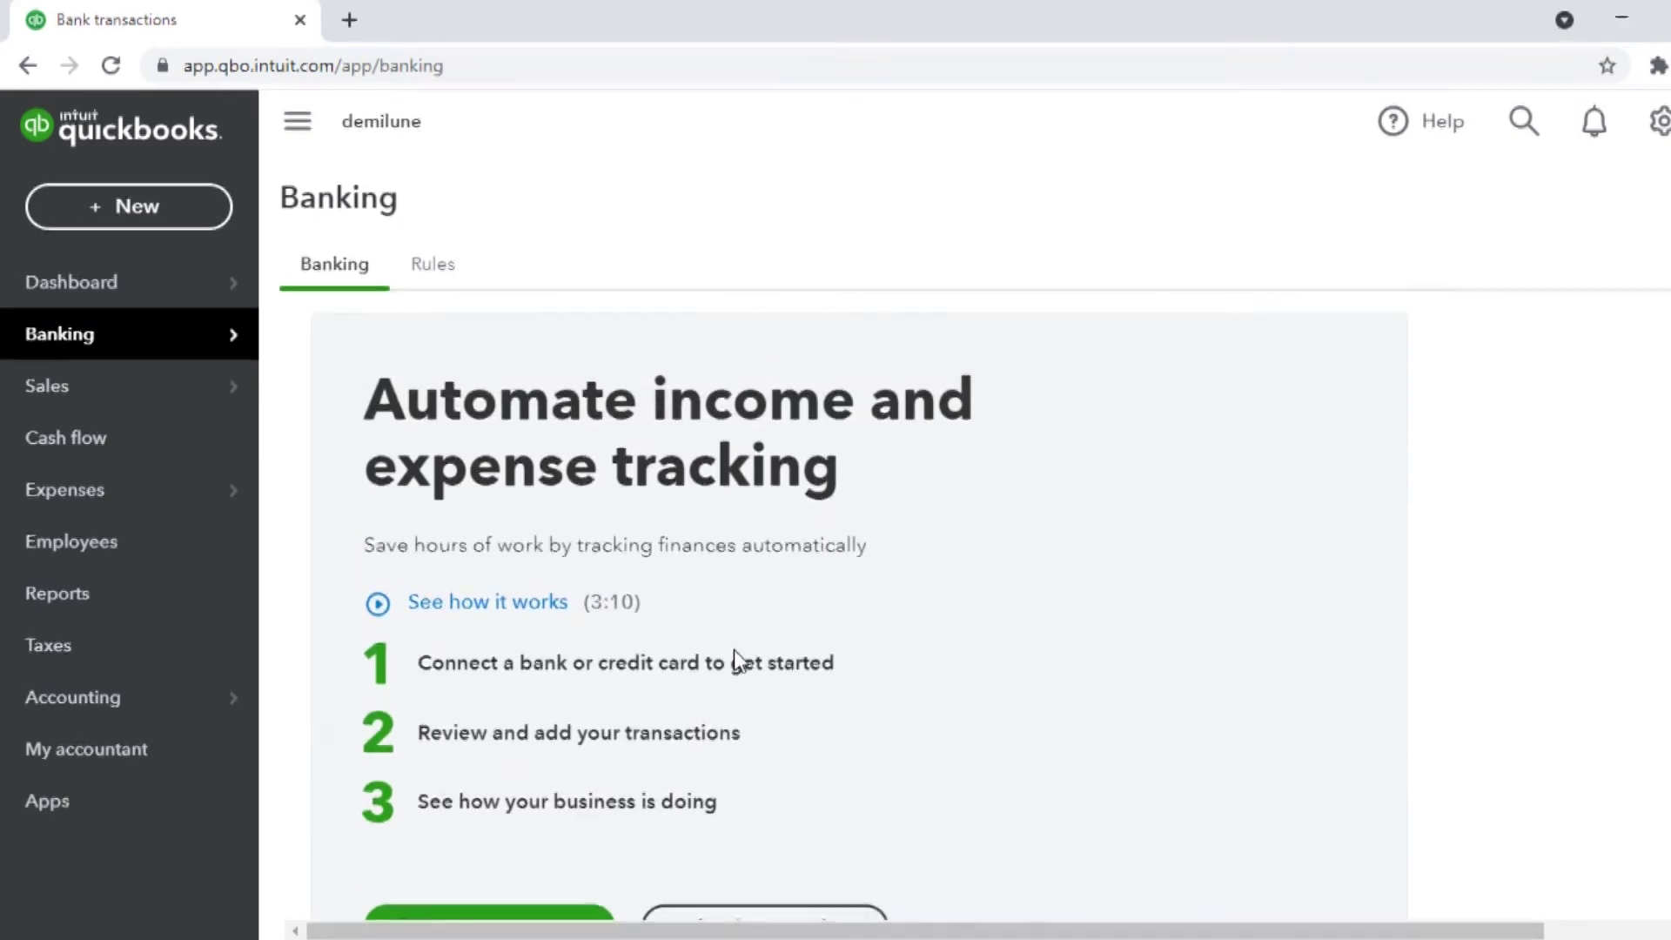
pyautogui.click(198, 396)
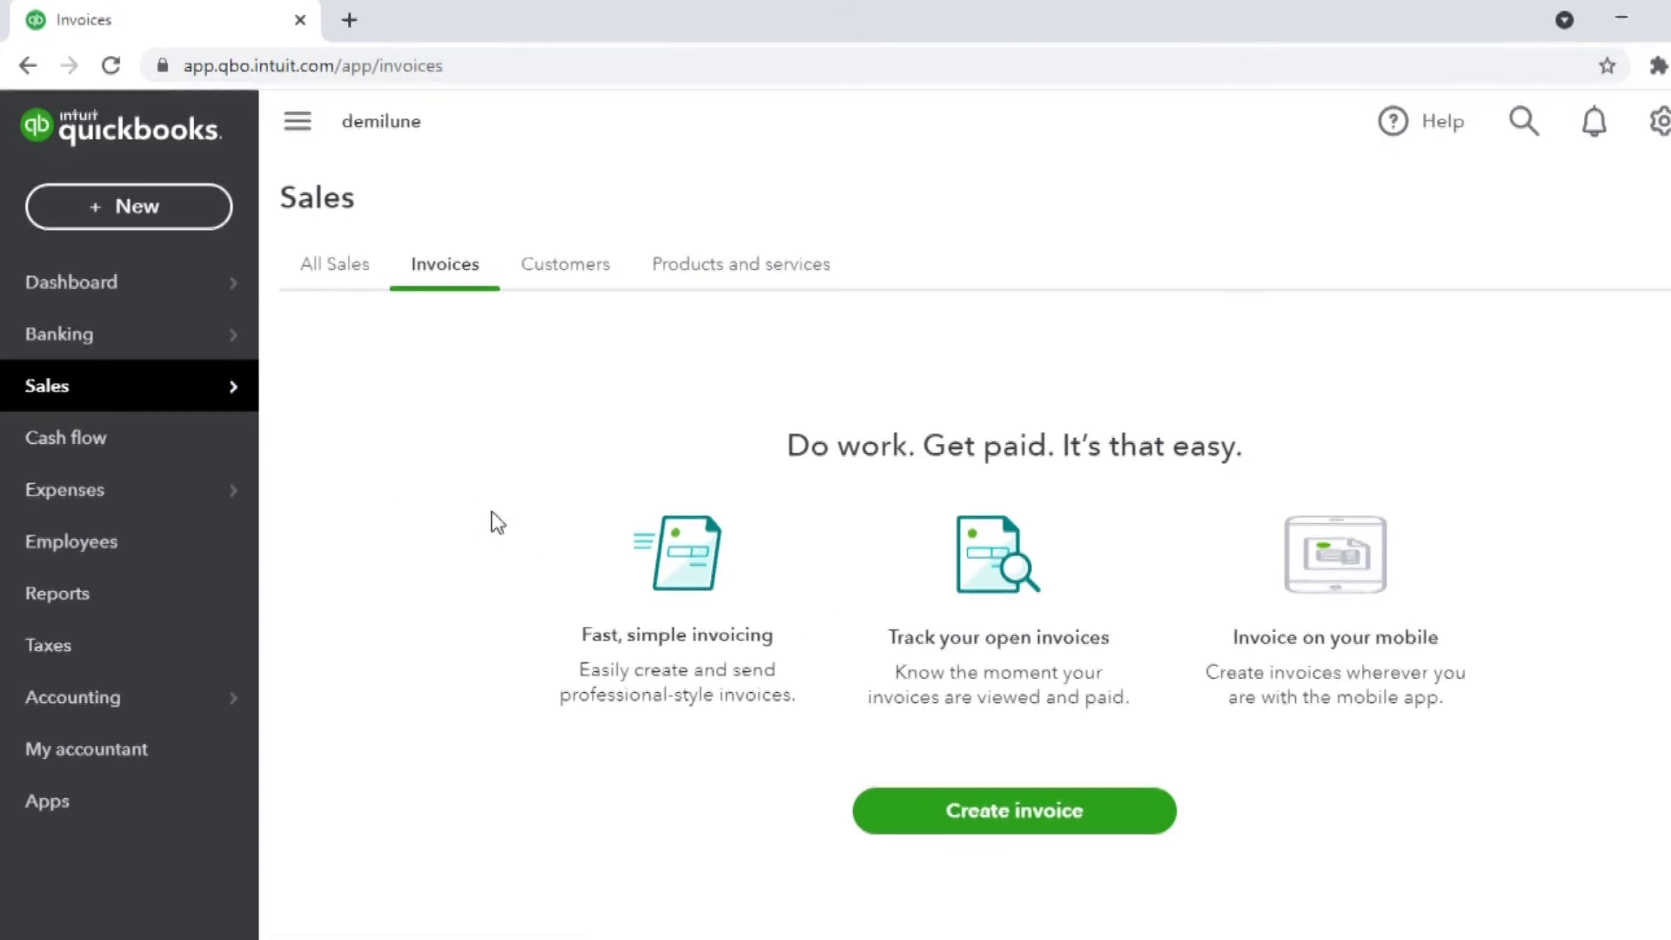
# - Review Cash flow's ₹0.00 current balance and the ₹0.00 Money in and Money out cards
pyautogui.click(199, 450)
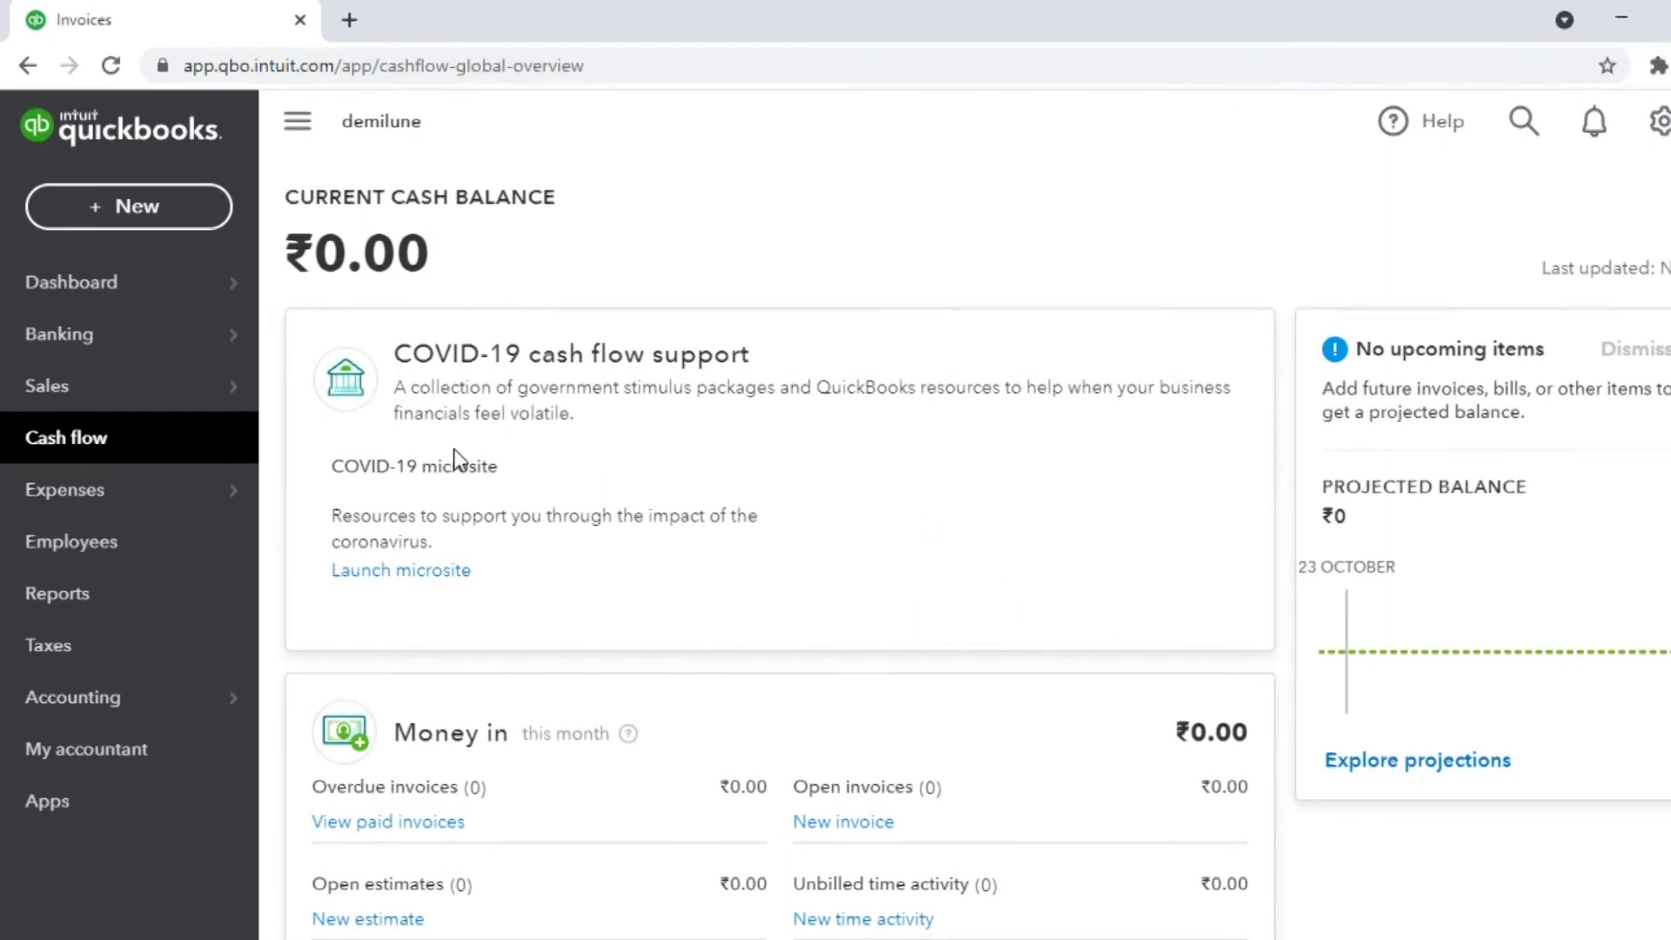
pyautogui.scroll(-5, 587, 457)
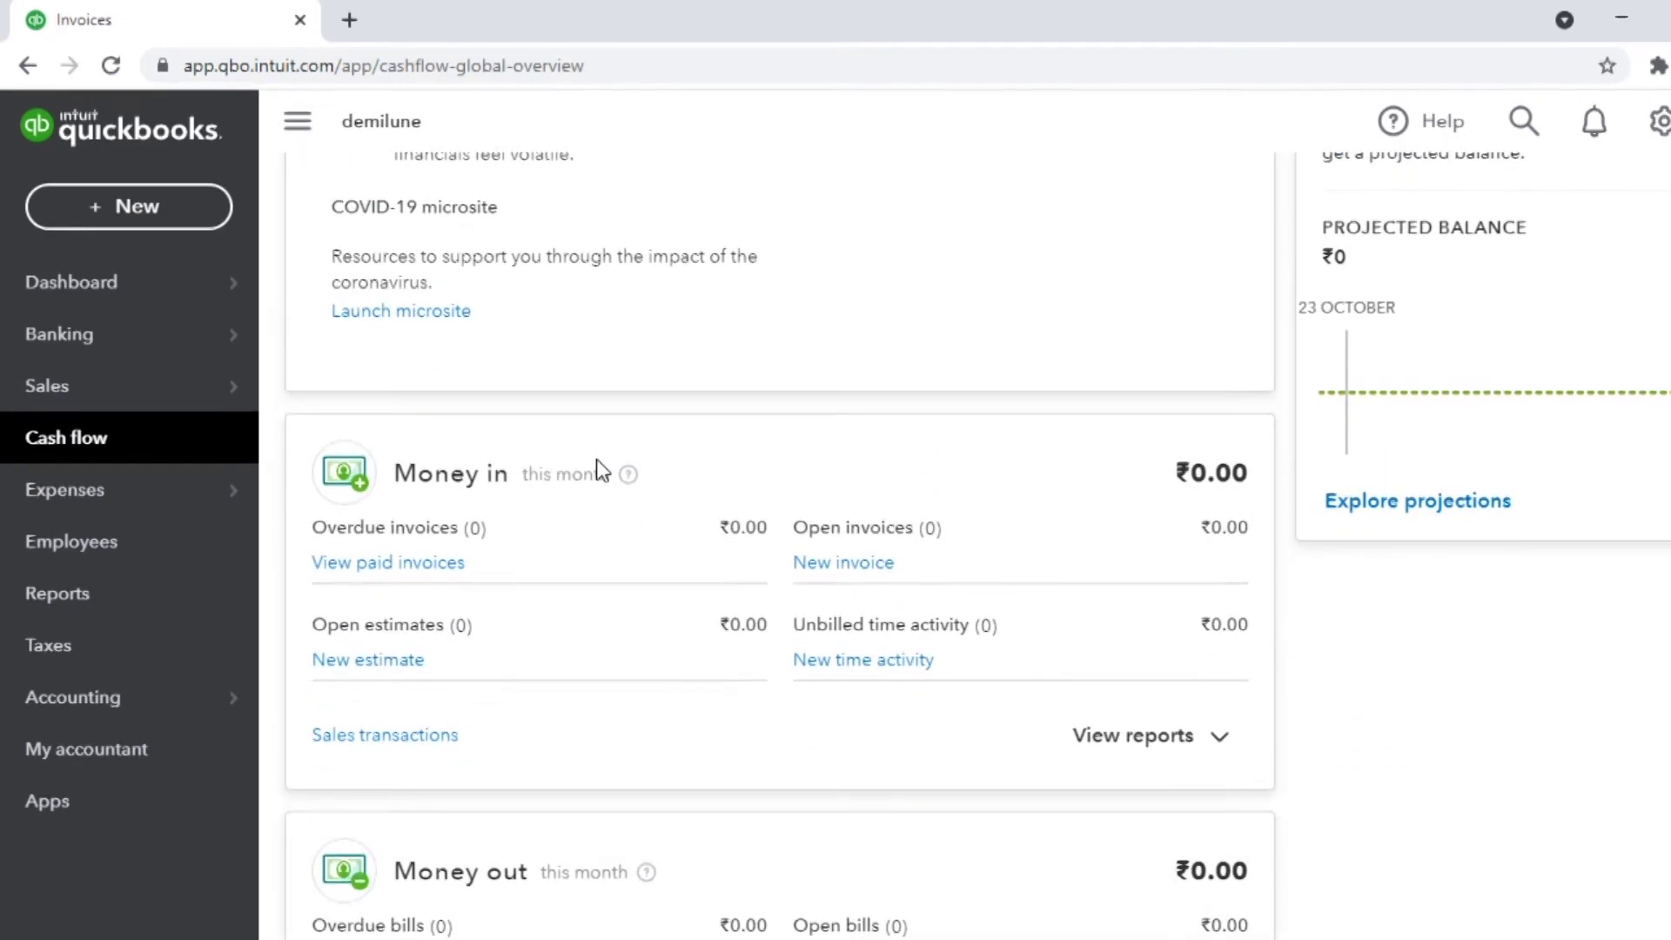
pyautogui.scroll(-1, 598, 470)
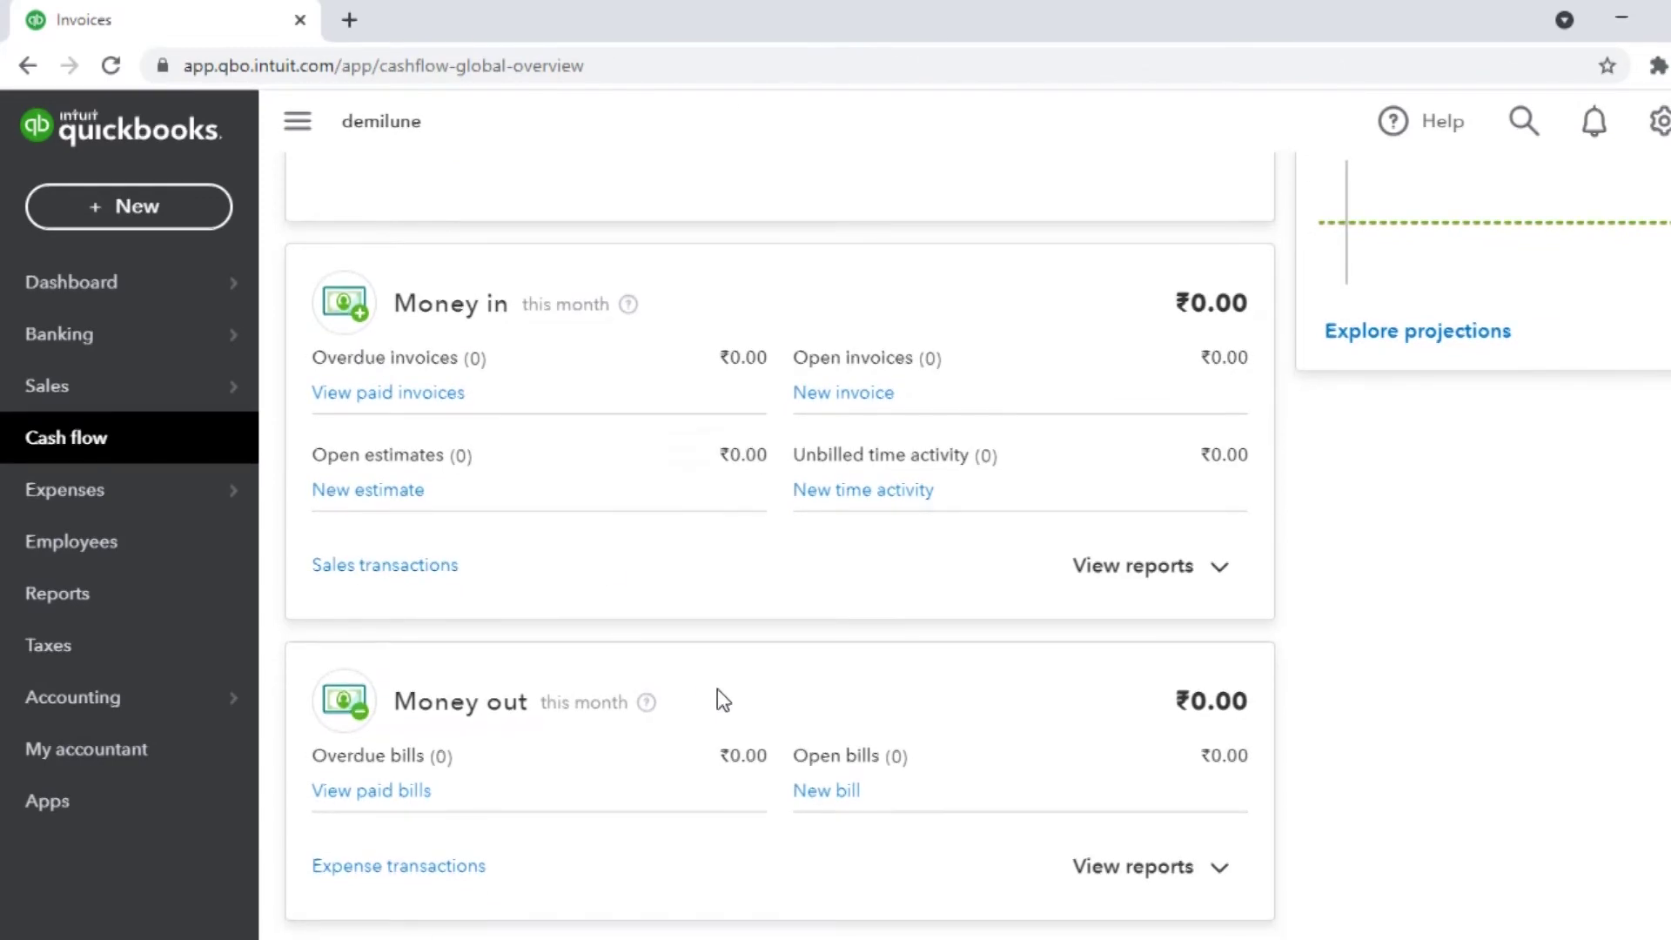
pyautogui.scroll(1, 718, 690)
pyautogui.scroll(1, 719, 687)
pyautogui.scroll(3, 719, 678)
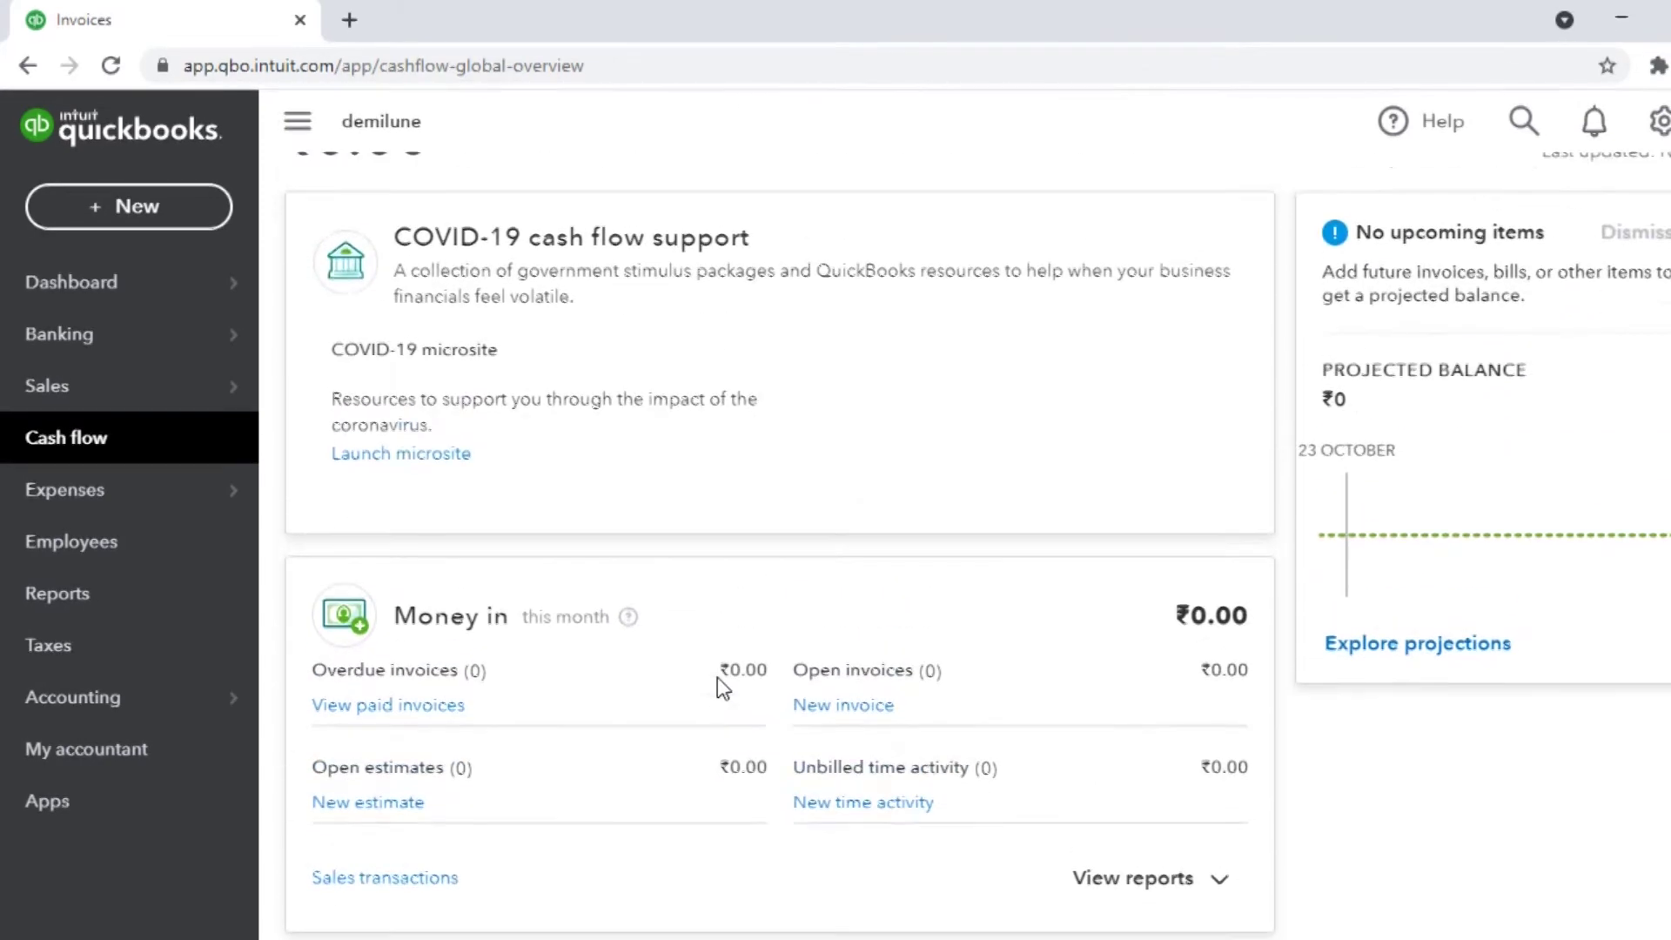
pyautogui.scroll(1, 690, 652)
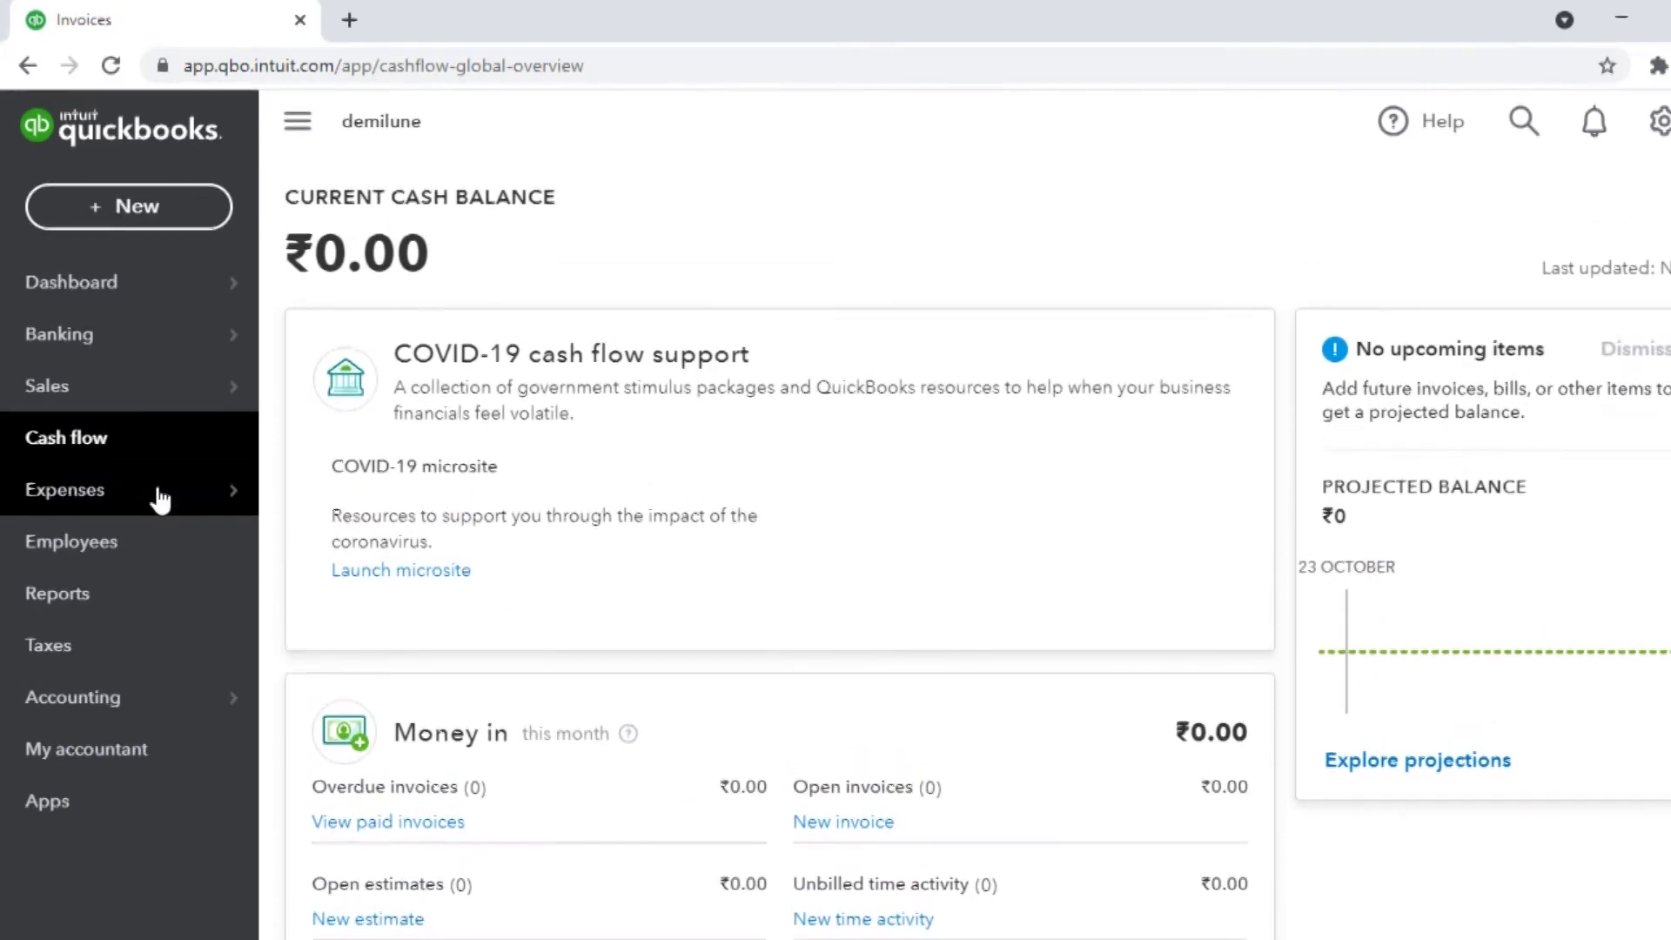
# - Open the Expenses page and scroll through its contents
pyautogui.click(179, 498)
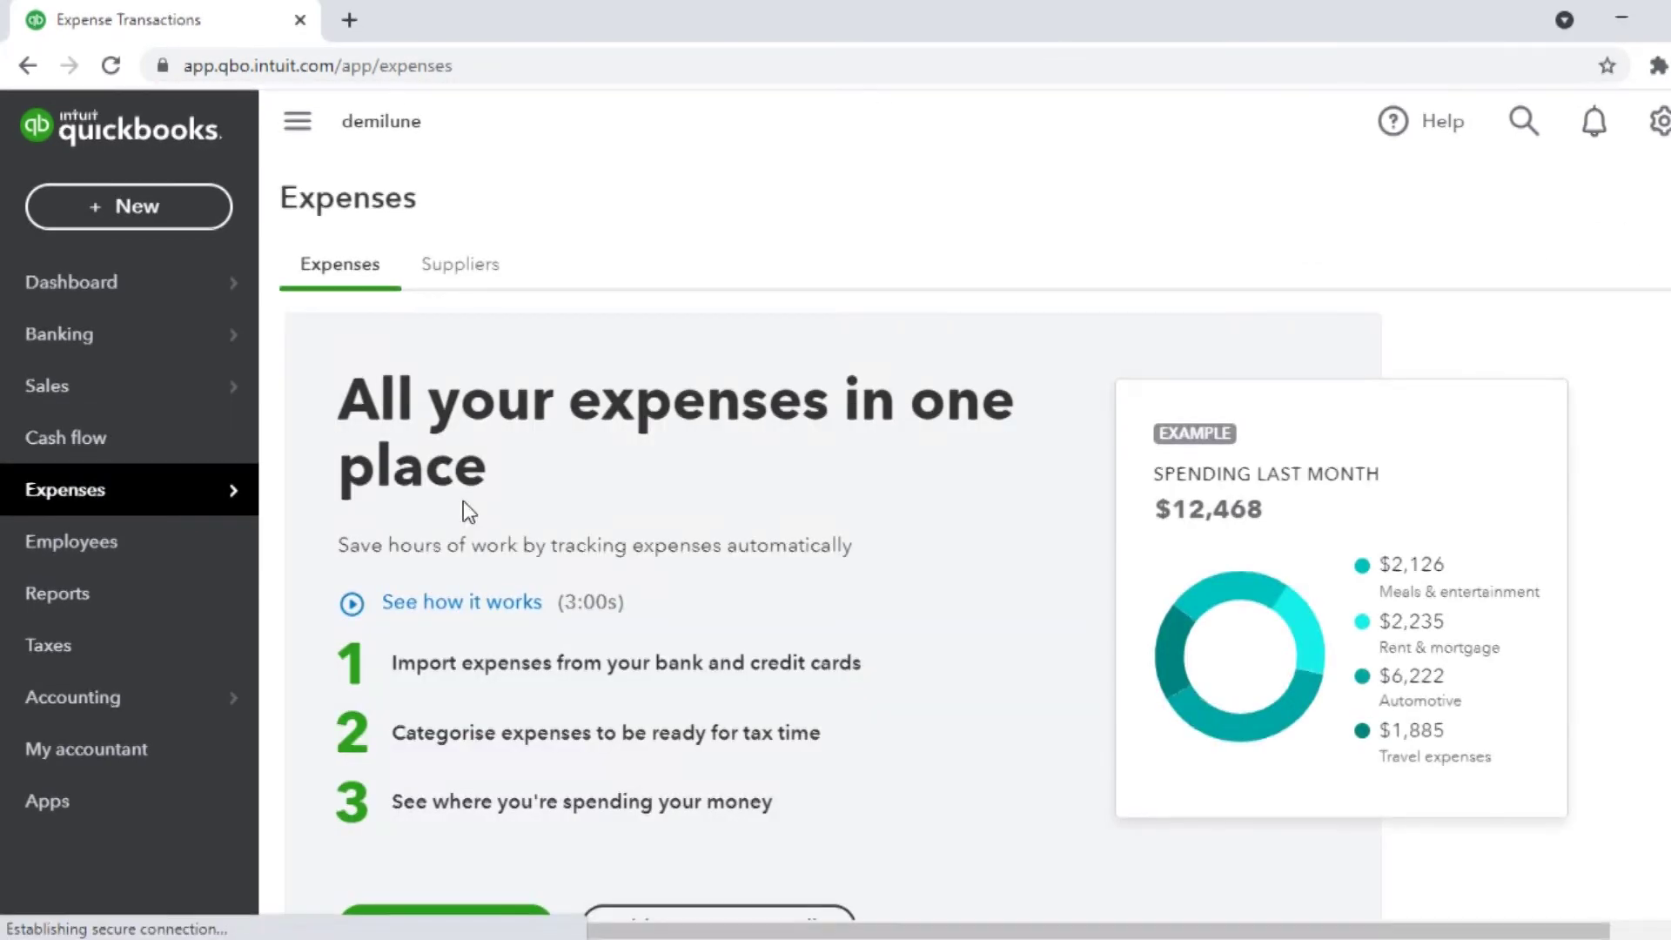
pyautogui.scroll(-4, 490, 546)
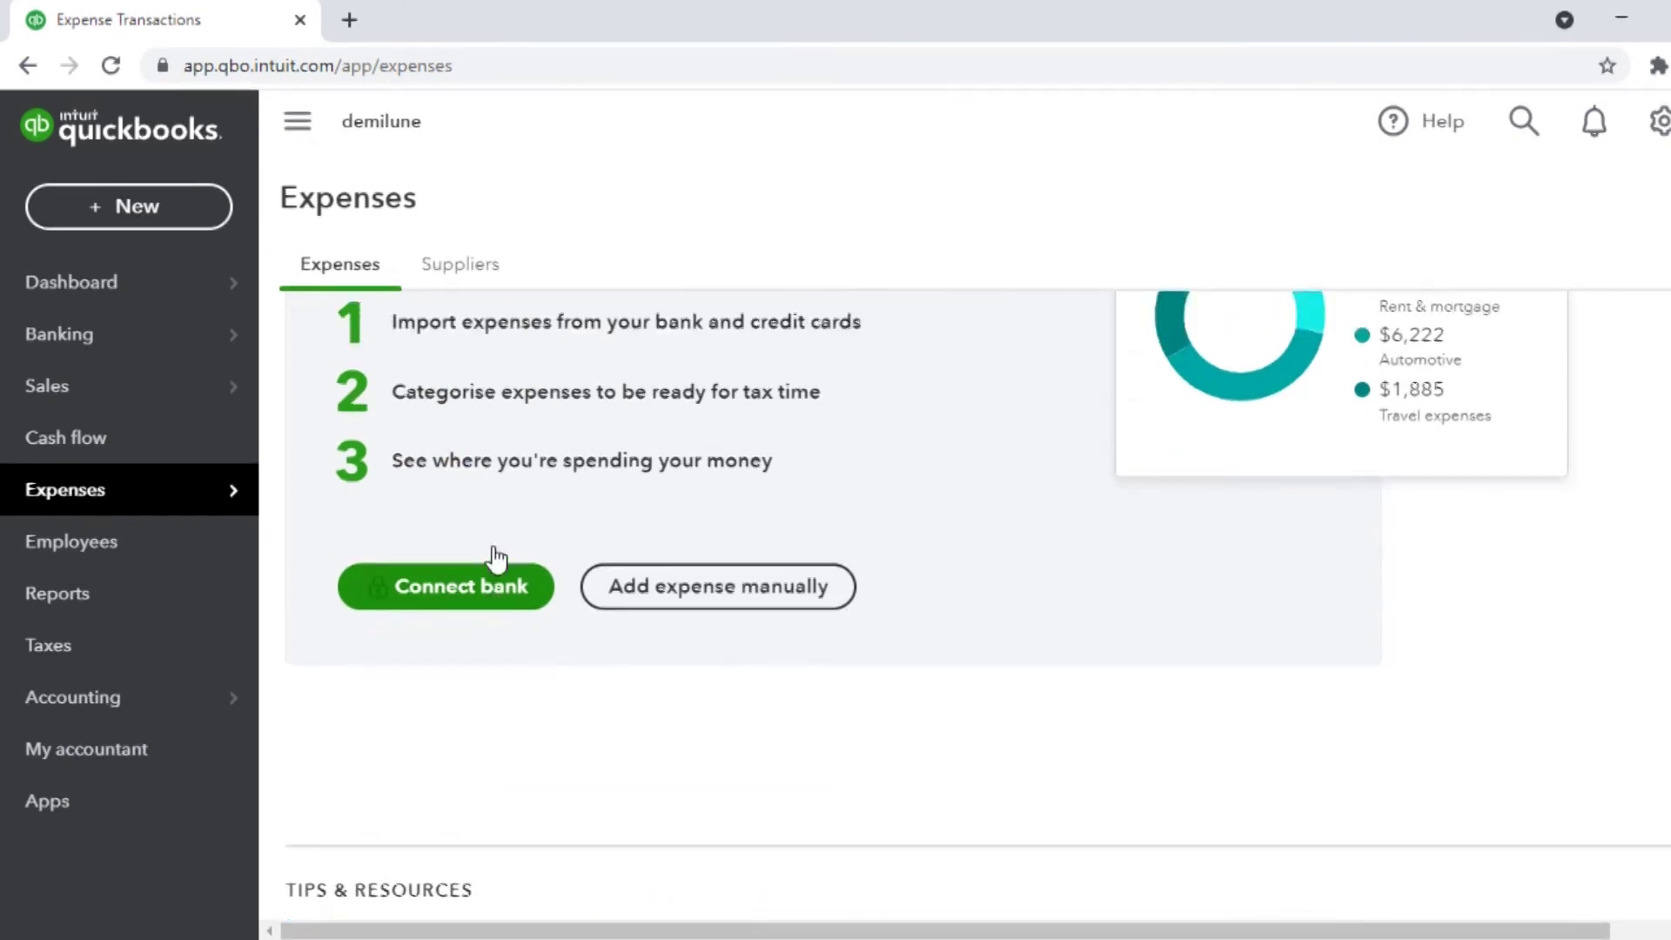
pyautogui.scroll(3, 497, 559)
pyautogui.scroll(2, 496, 548)
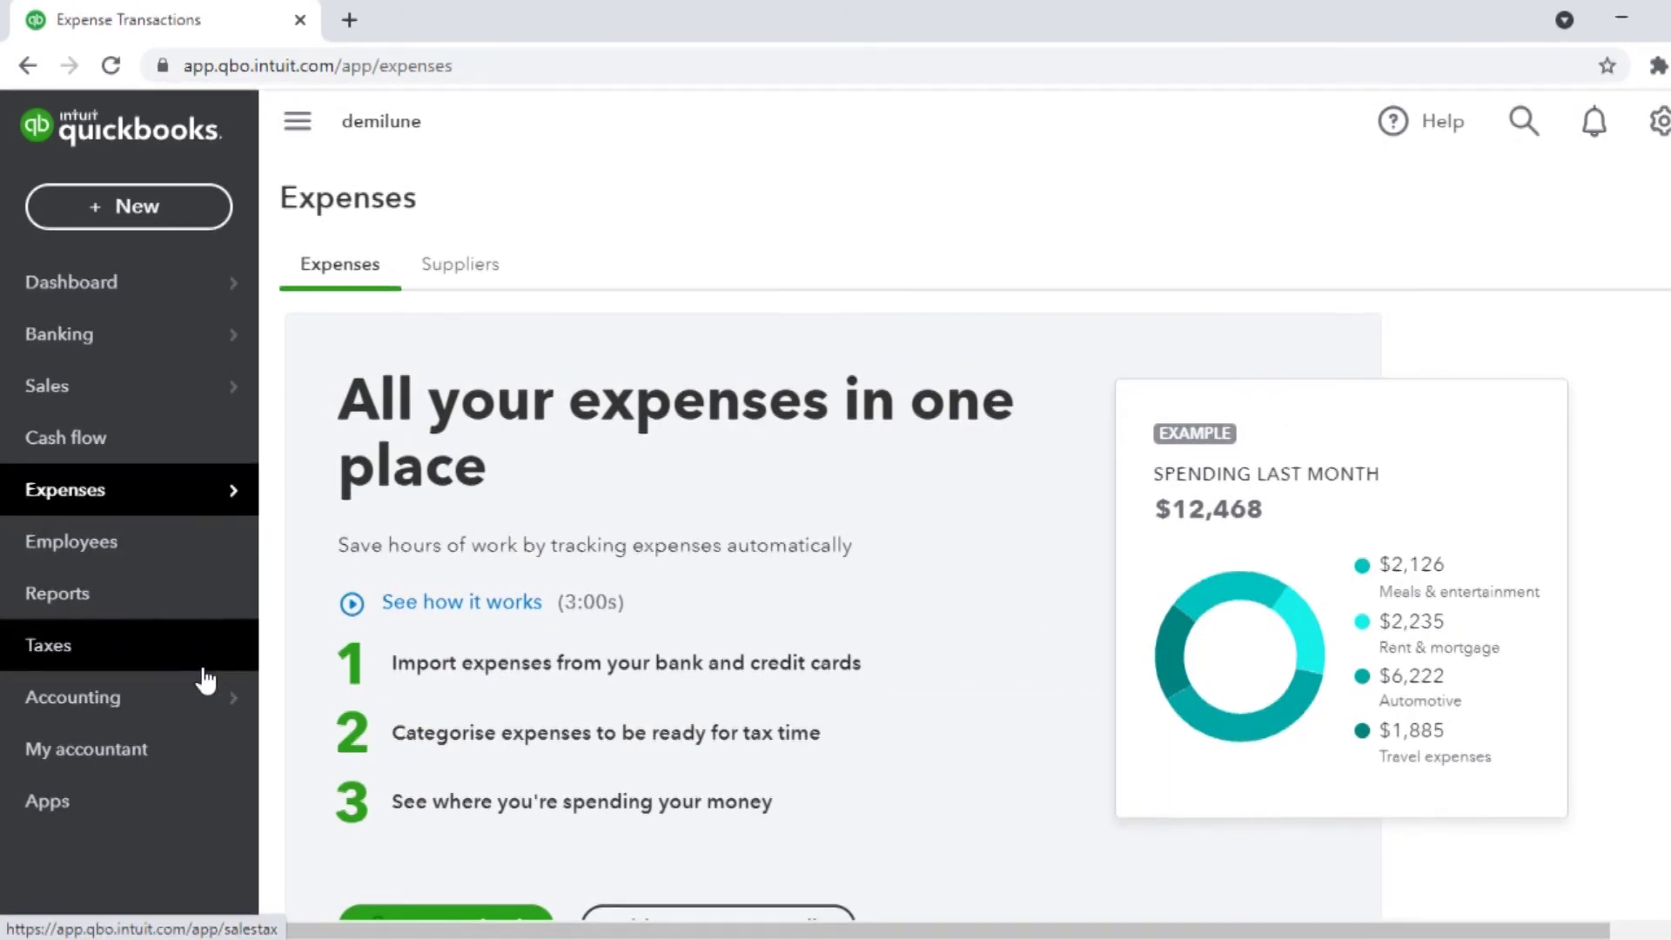
# - Add a Customer name column to the accrual-basis invoices report
pyautogui.moveTo(182, 712)
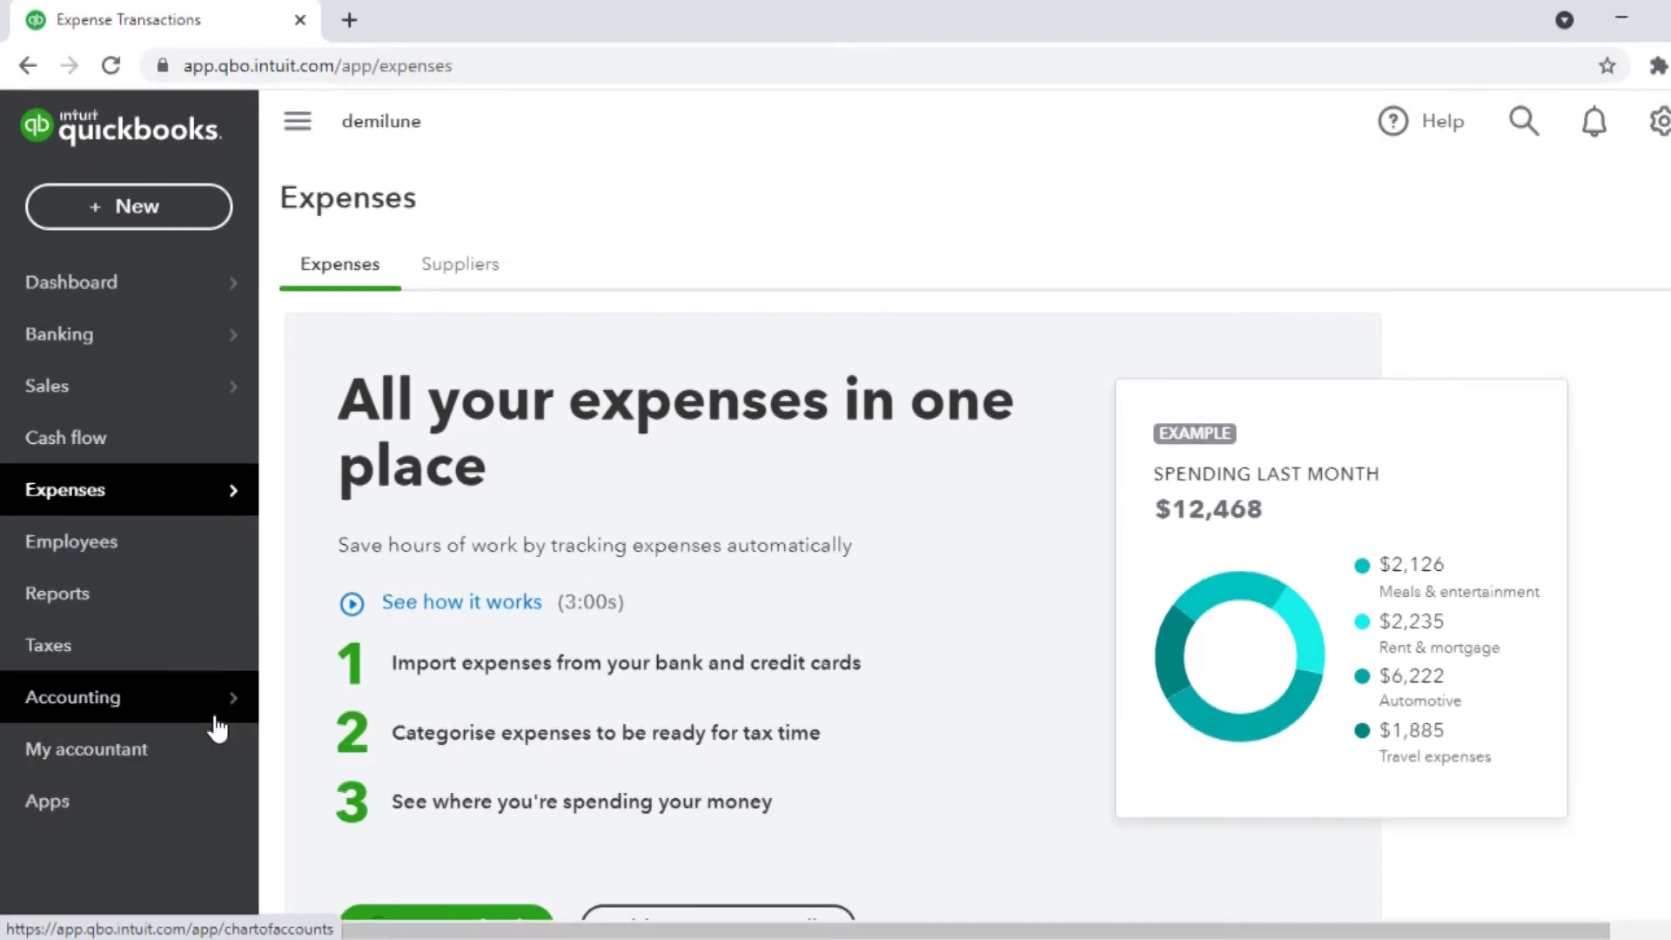
pyautogui.scroll(-5, 739, 500)
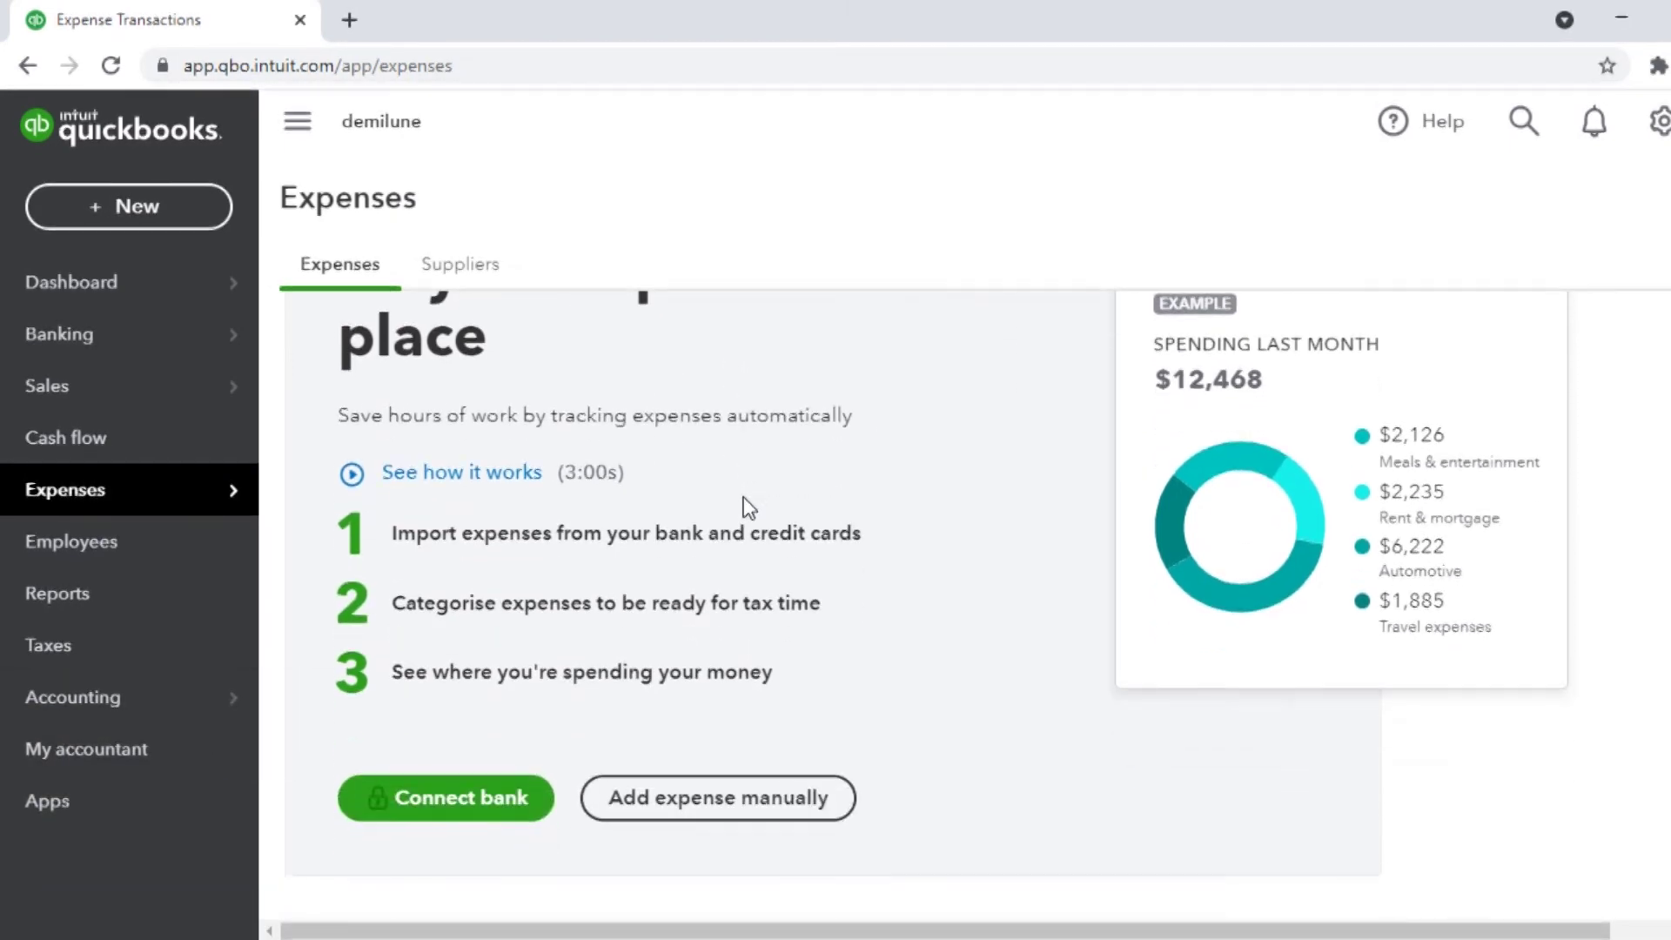
pyautogui.scroll(-1, 746, 512)
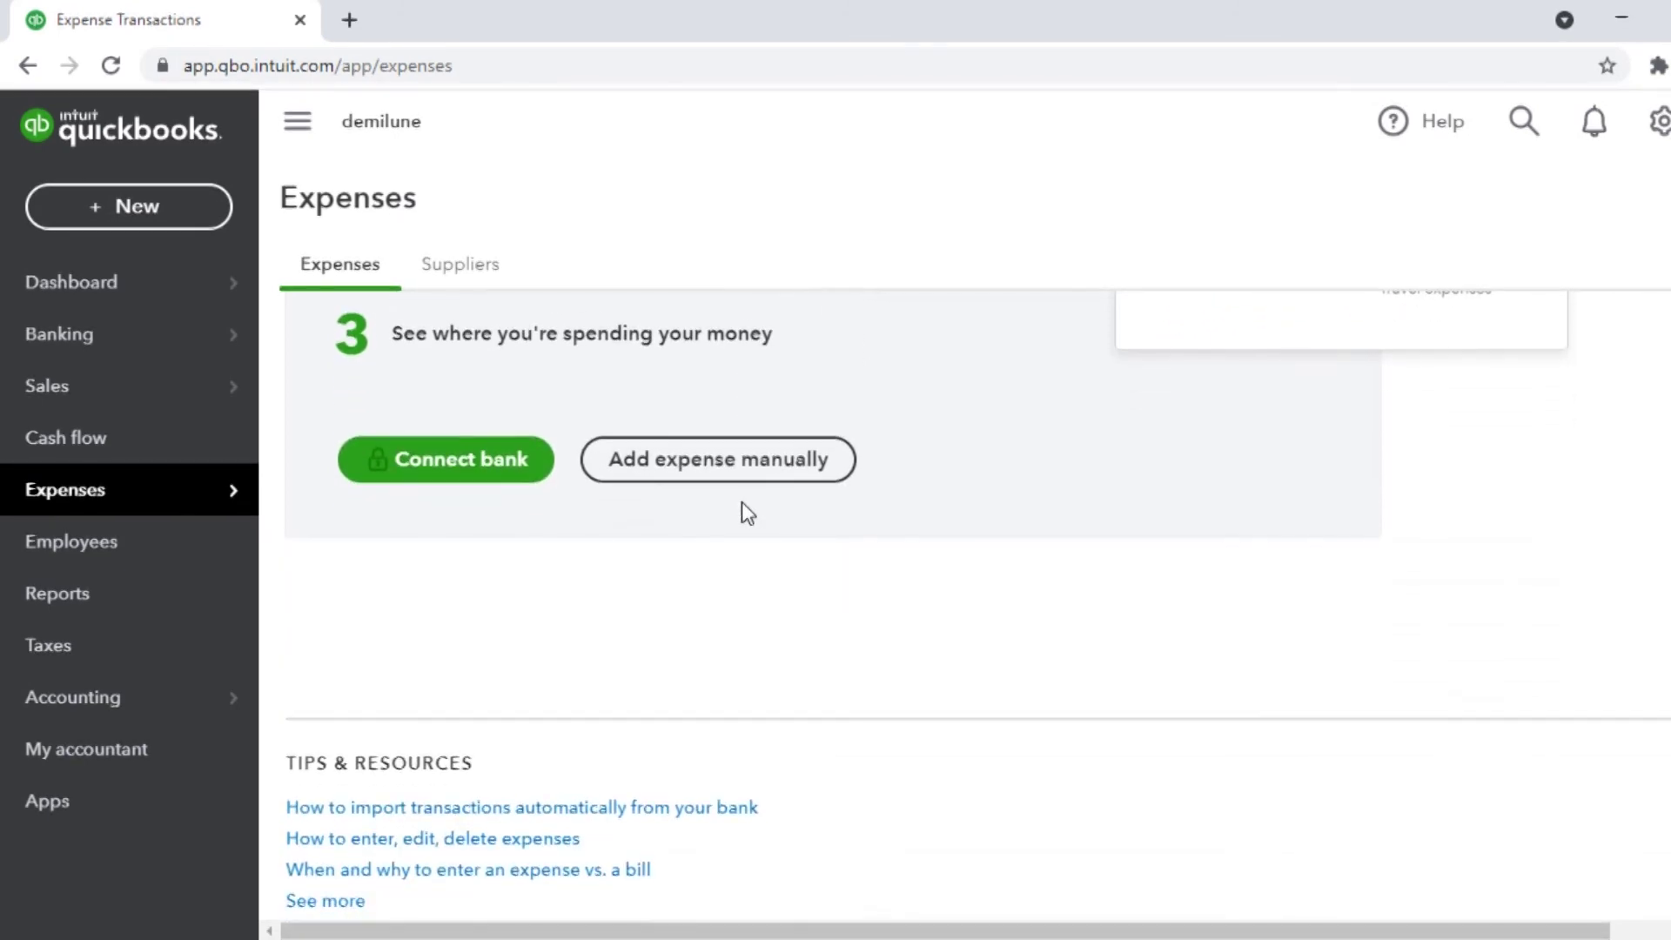
pyautogui.scroll(5, 746, 514)
pyautogui.scroll(1, 731, 505)
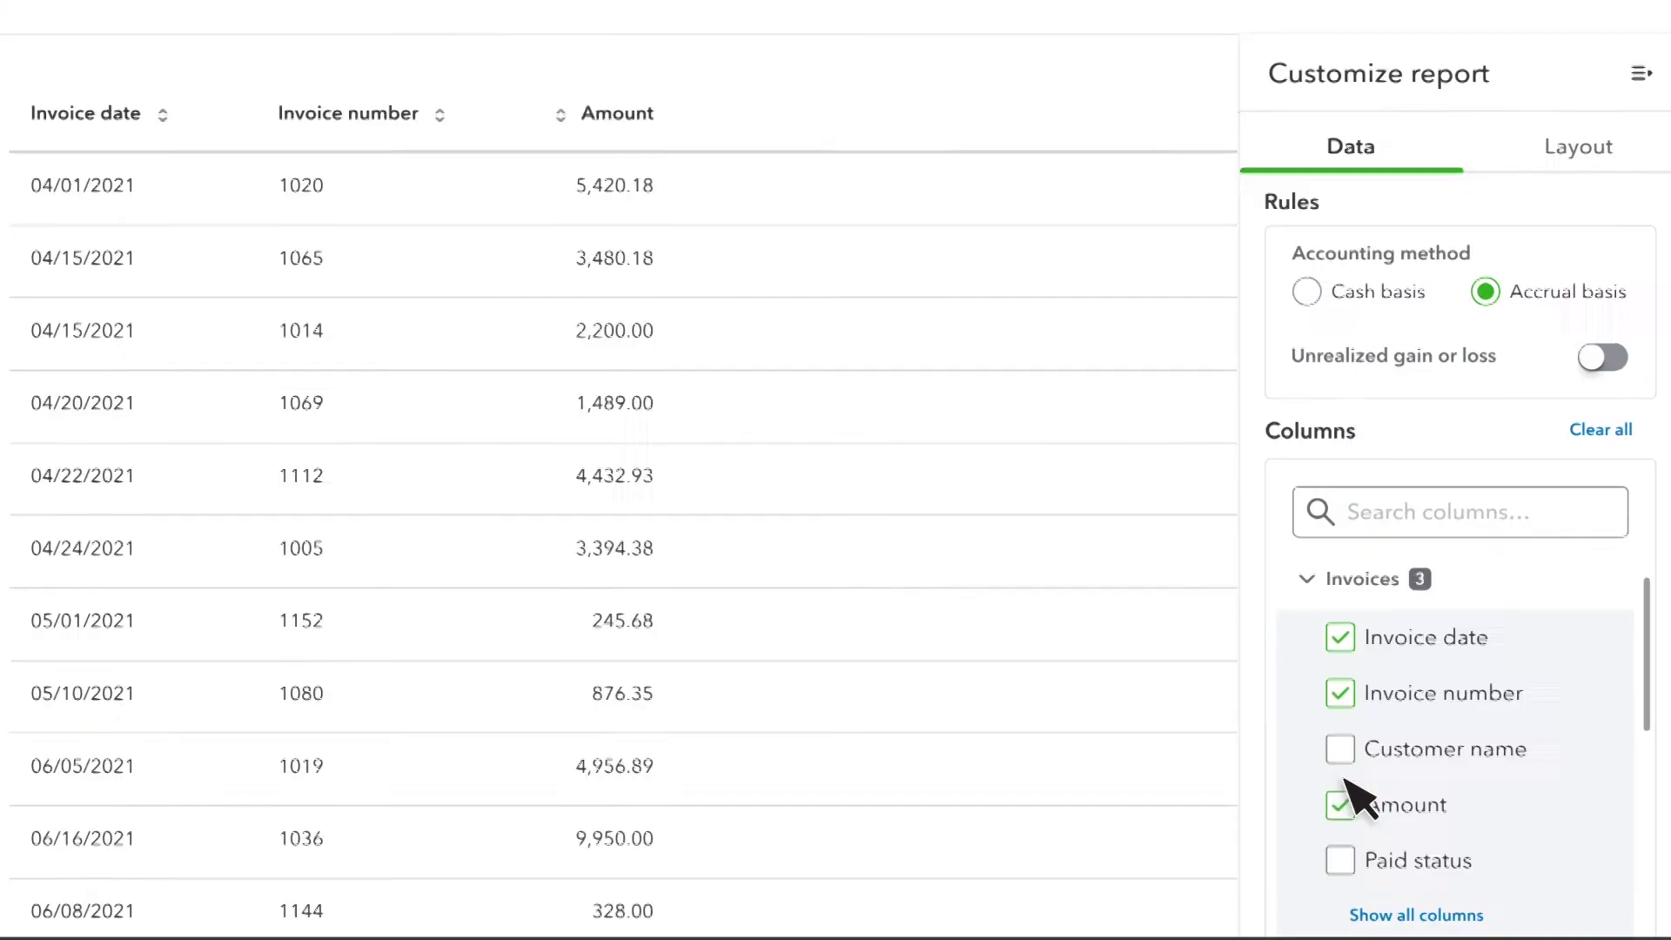
pyautogui.click(1340, 749)
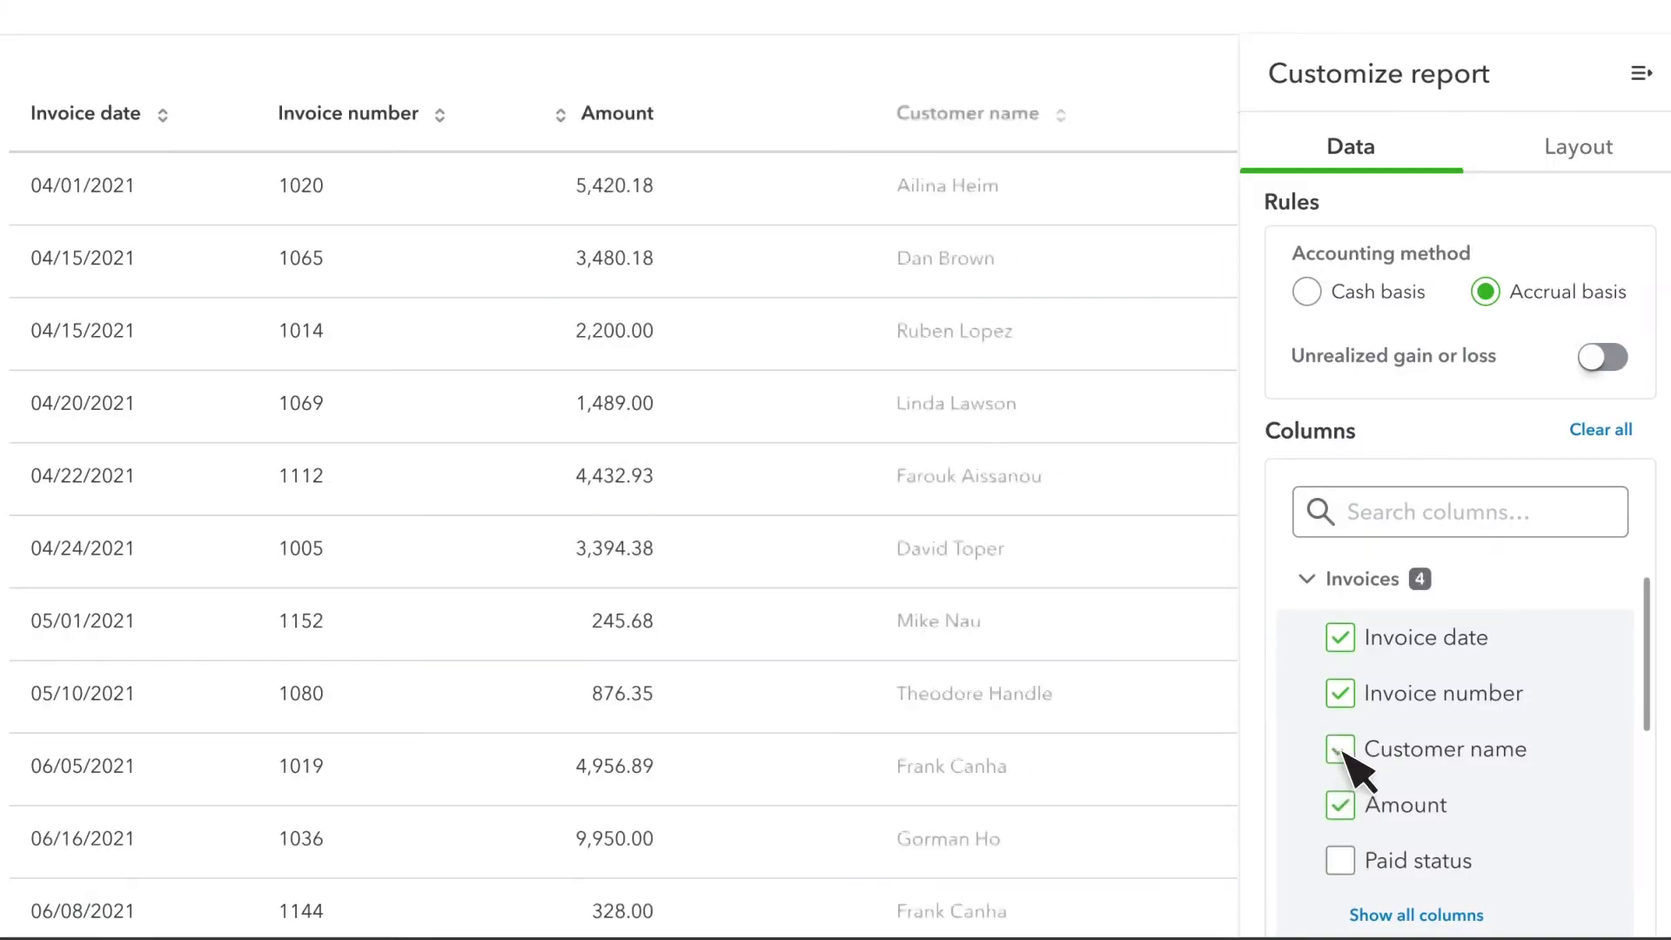
# - Check Paid status under Columns > Invoices so each invoice shows Paid or Unpaid
pyautogui.click(1341, 851)
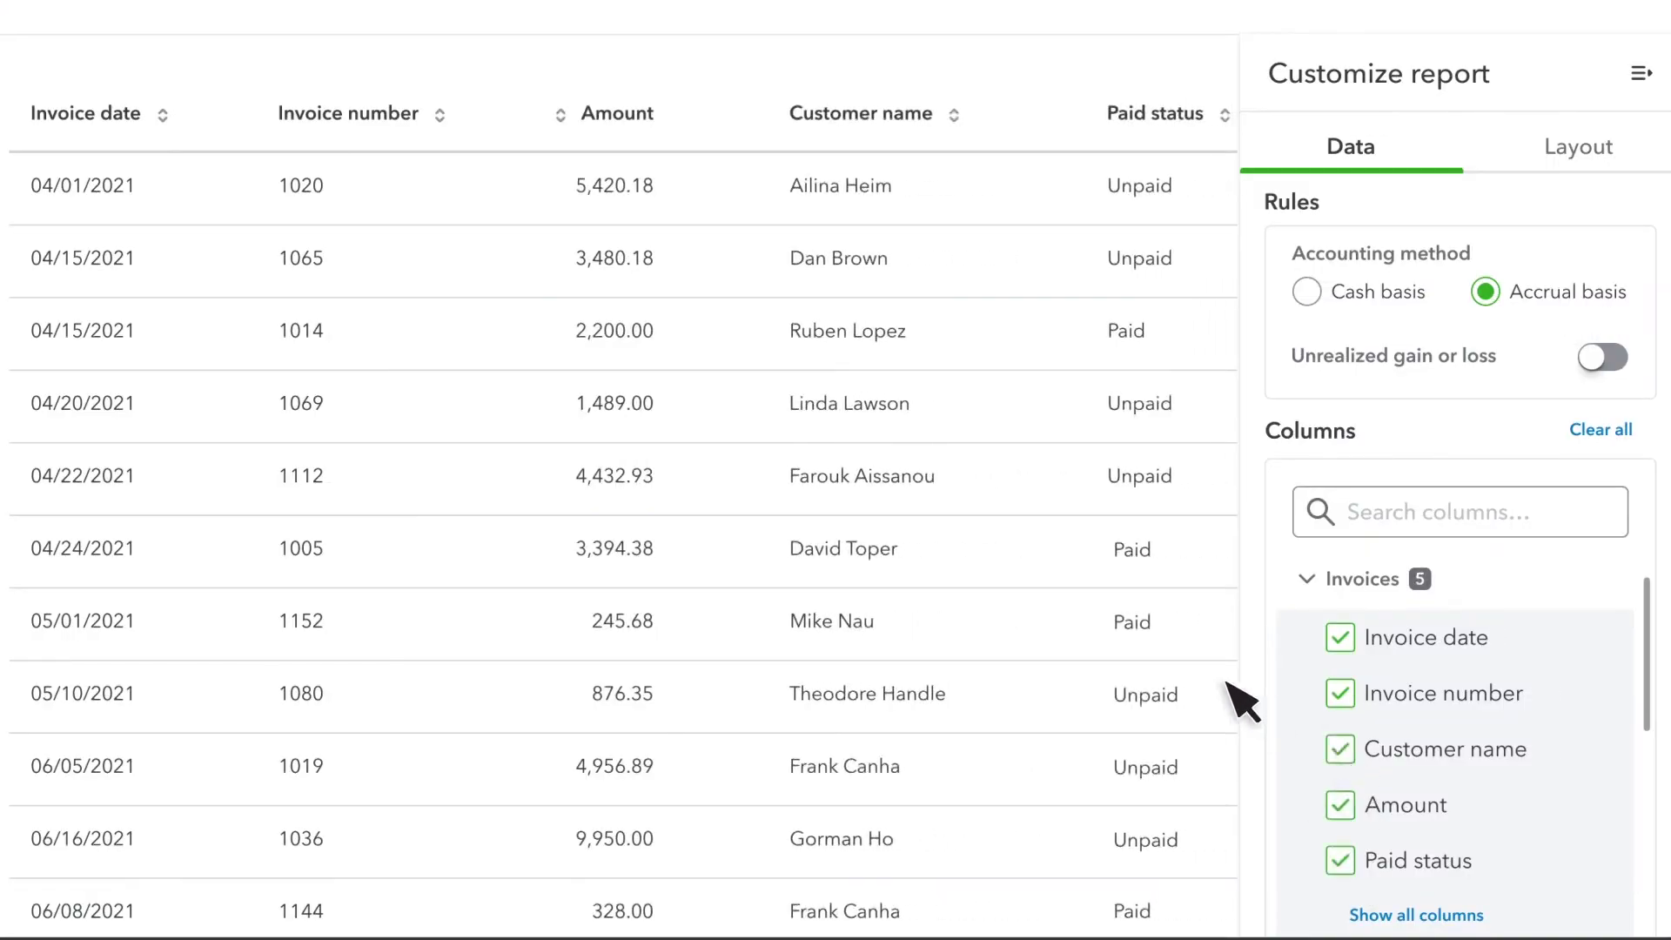